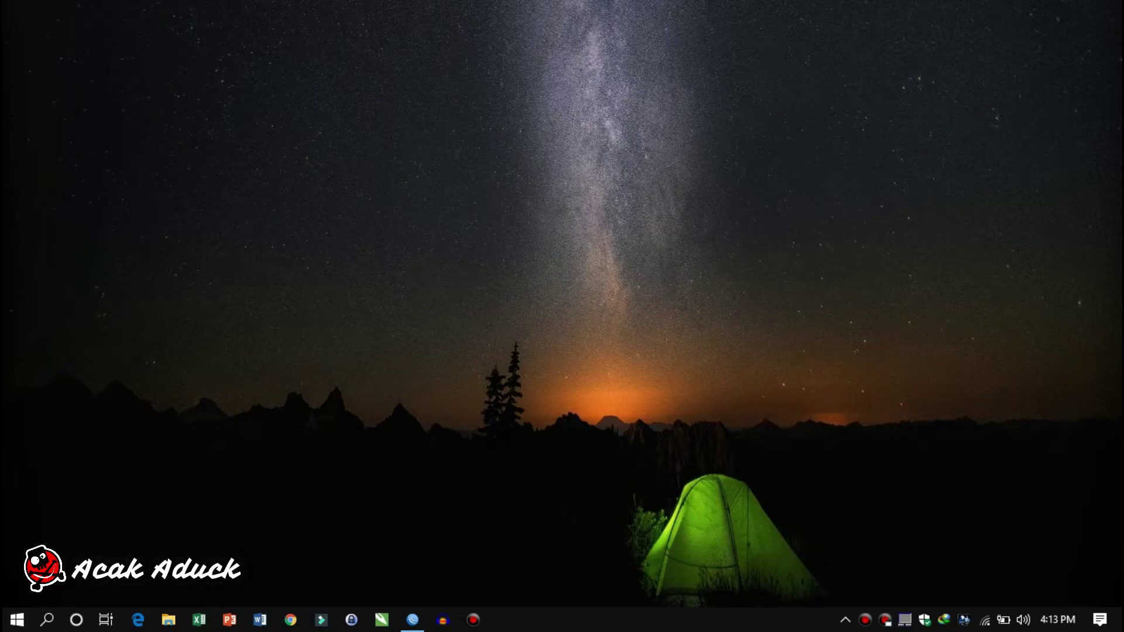
# Connect WinBox to the router 64:D1:54:B4:B4:FB
pyautogui.click(413, 620)
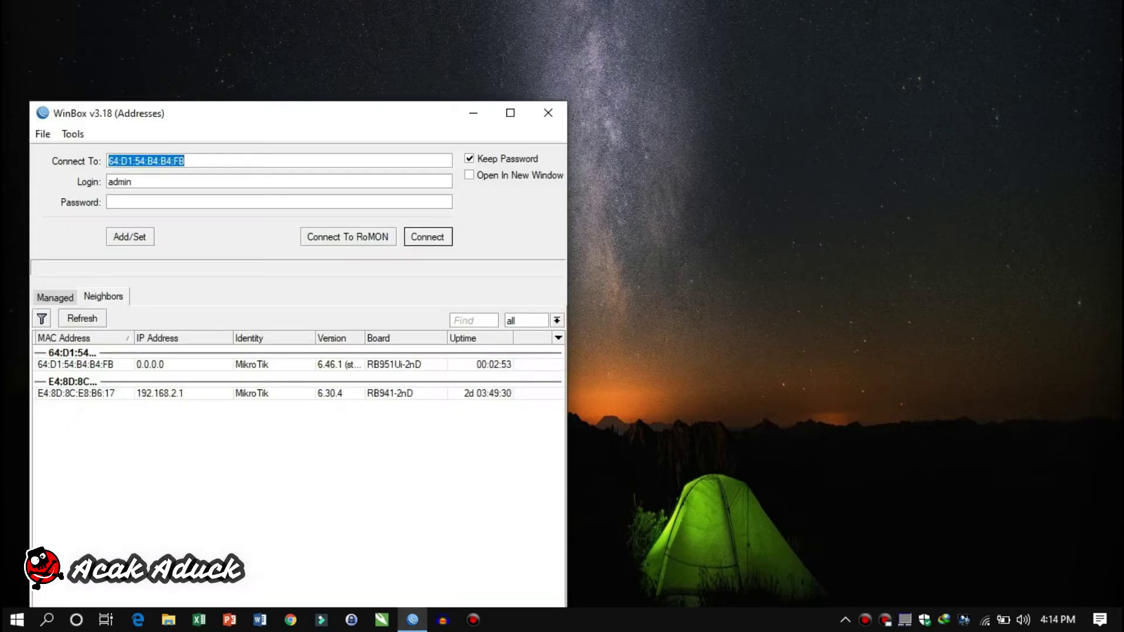
pyautogui.moveTo(379, 113); pyautogui.dragTo(531, 58)
pyautogui.click(228, 309)
pyautogui.click(580, 180)
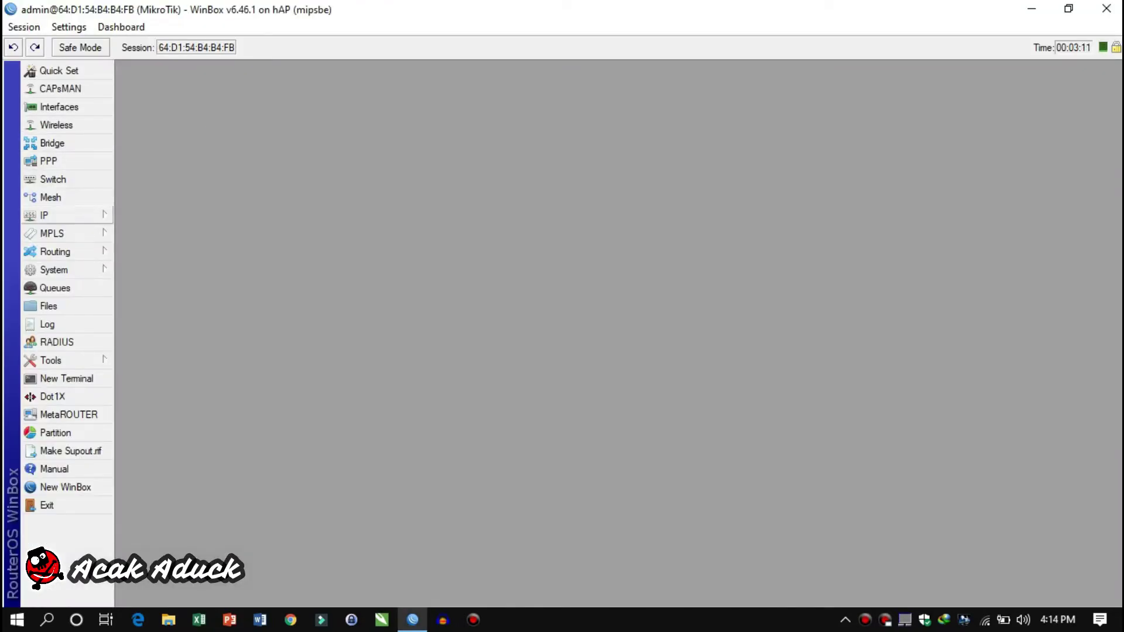
# Add a DHCP client on ether1
pyautogui.click(44, 214)
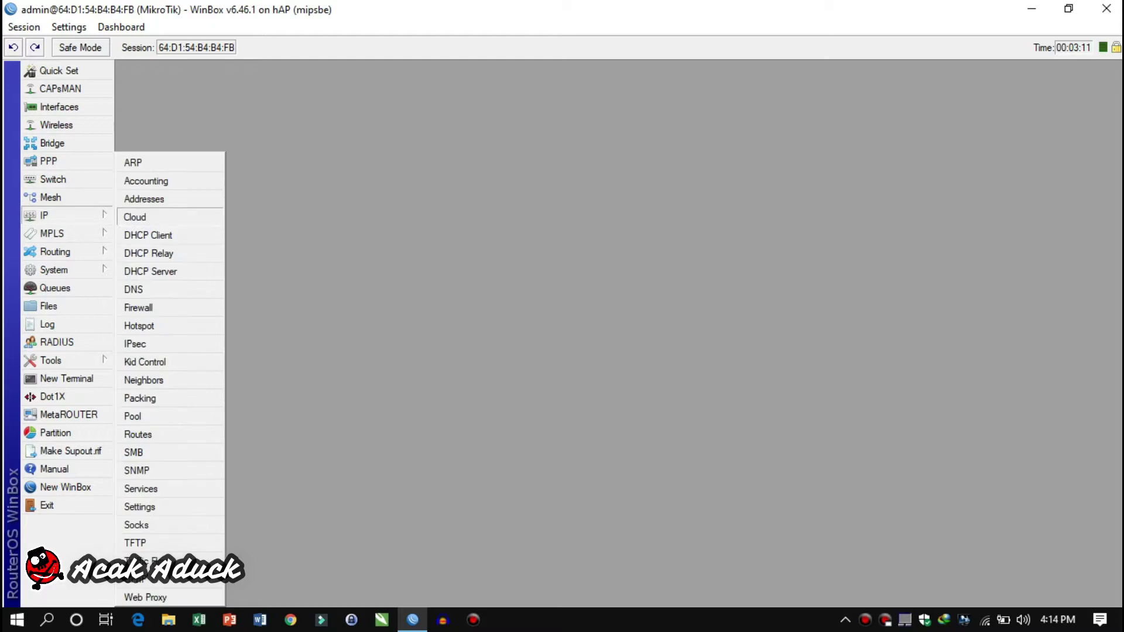
pyautogui.click(148, 235)
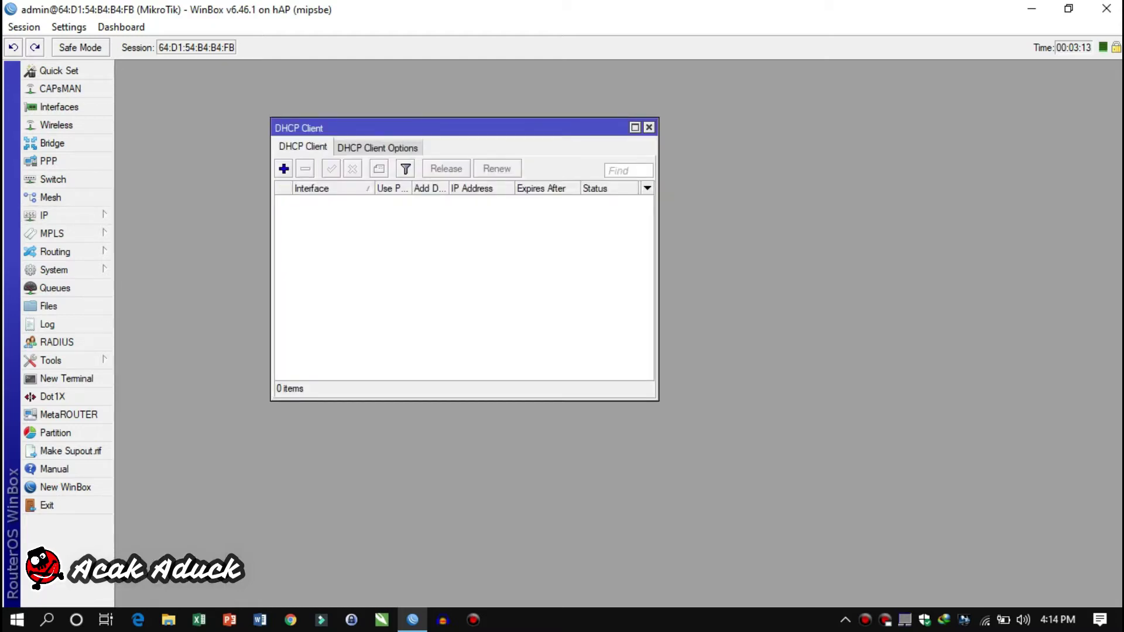
pyautogui.click(284, 169)
pyautogui.click(482, 204)
pyautogui.click(399, 218)
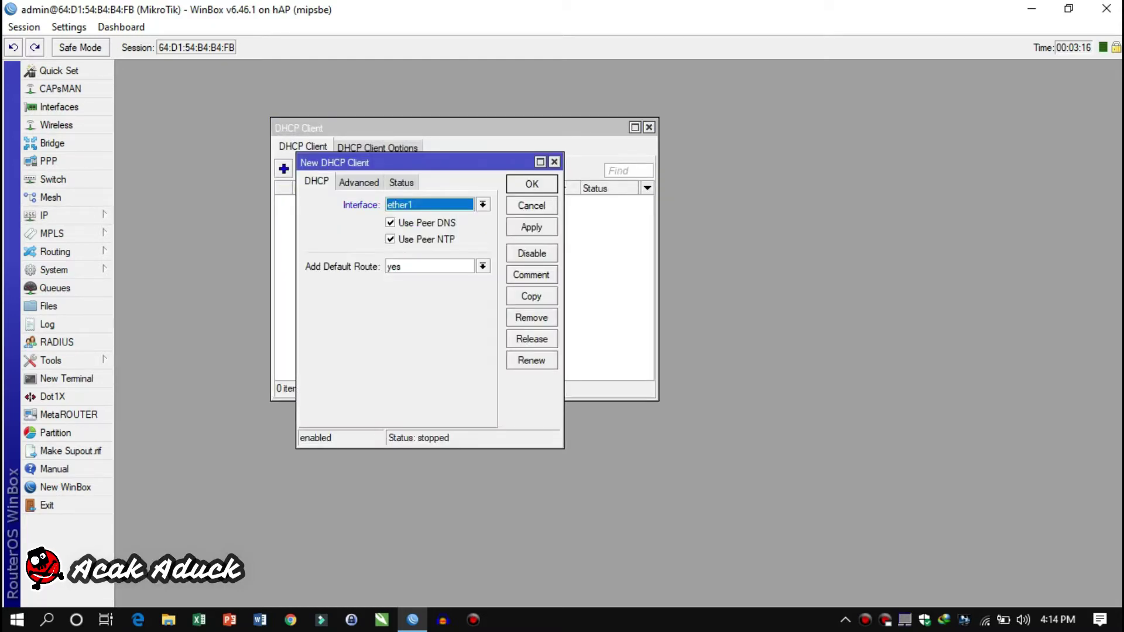
pyautogui.click(532, 184)
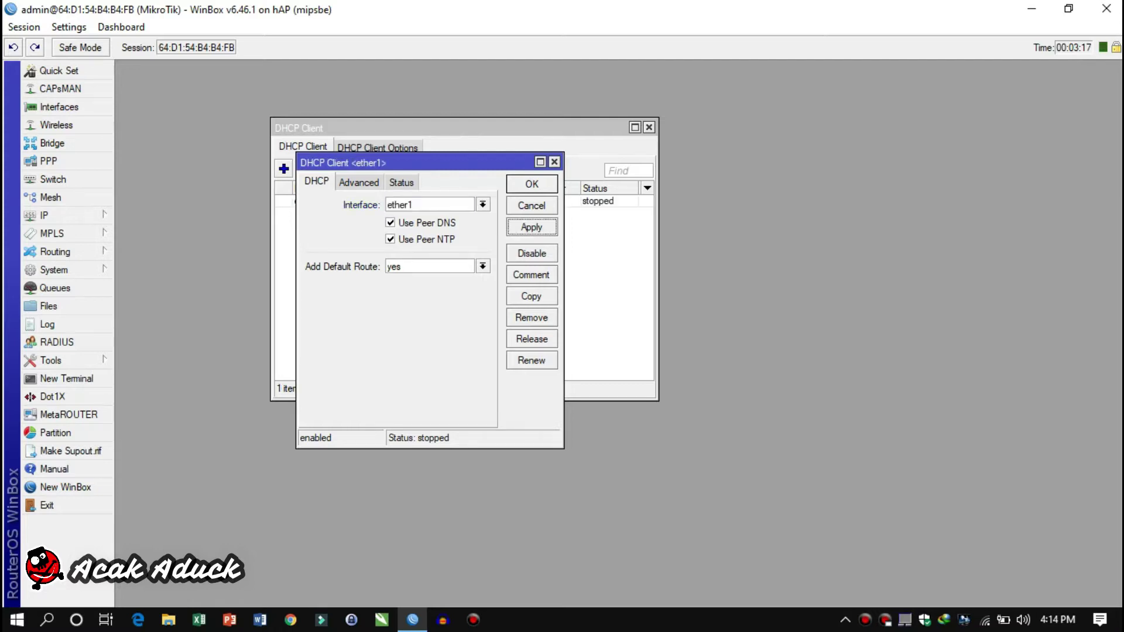
# Add a srcnat NAT rule with out interface ether1 and action masquerade
pyautogui.click(43, 214)
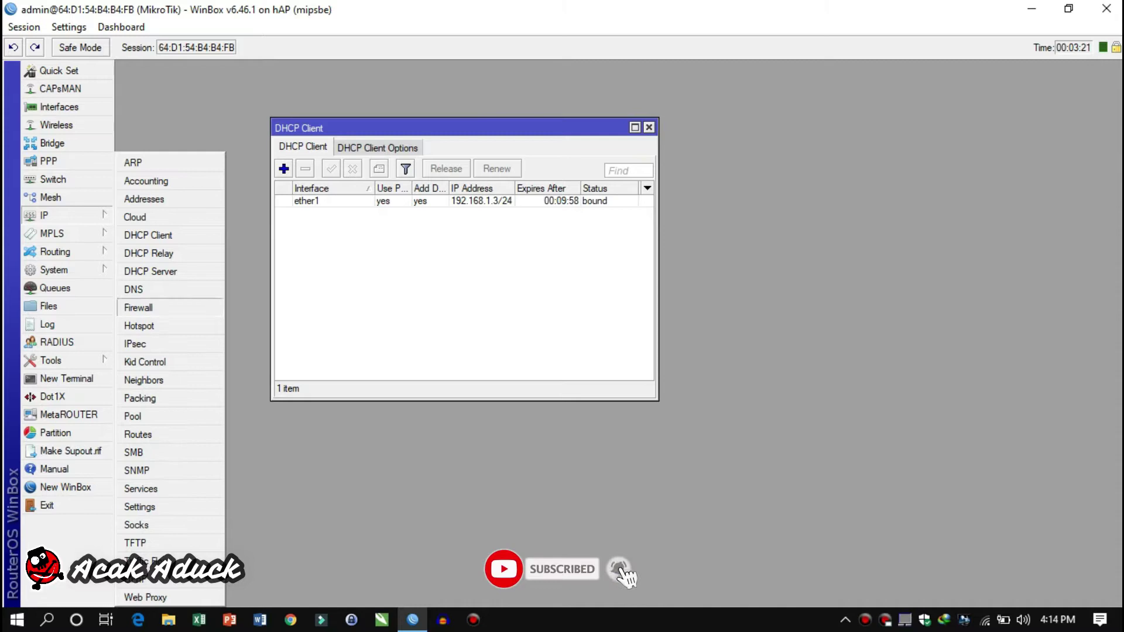
pyautogui.click(139, 307)
pyautogui.click(278, 157)
pyautogui.click(221, 179)
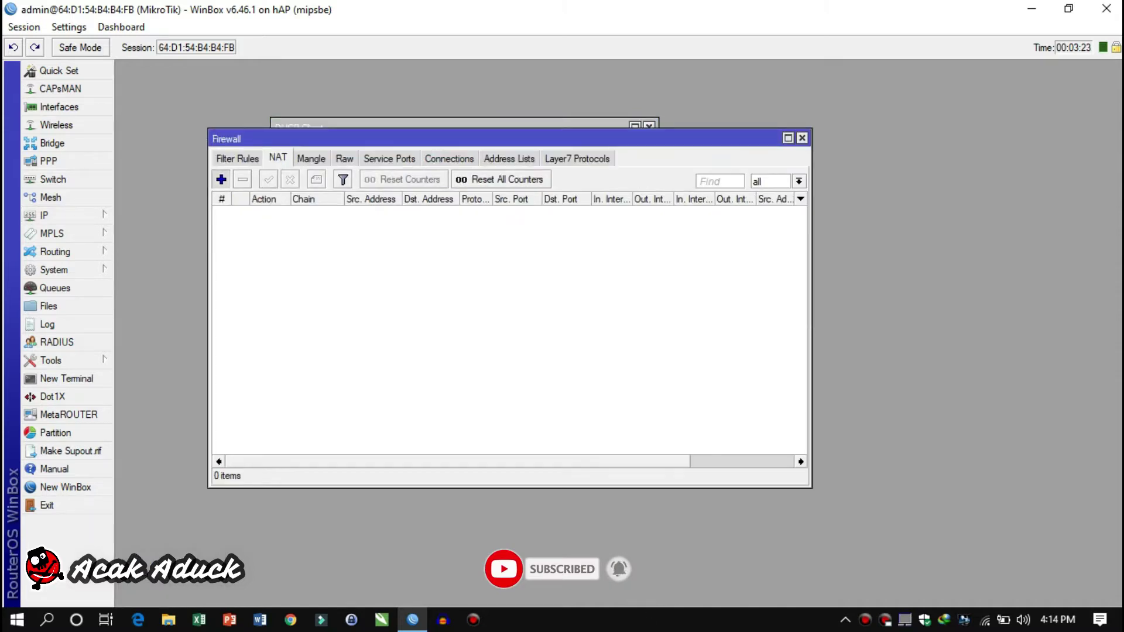
pyautogui.click(479, 291)
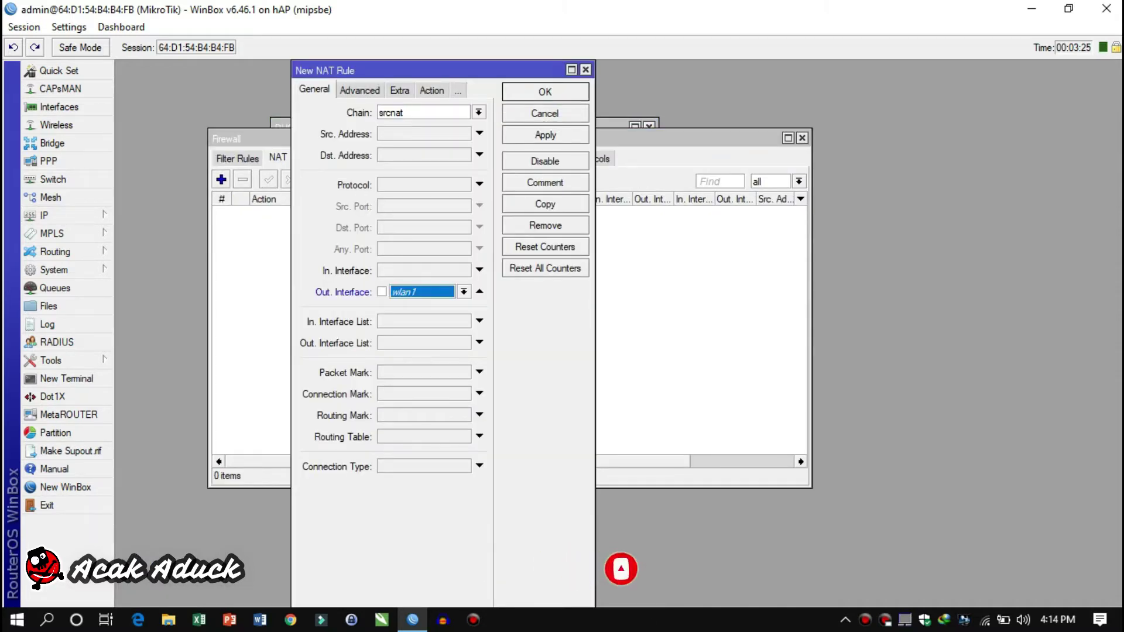
pyautogui.click(463, 291)
pyautogui.press('Down')
pyautogui.press('Down')
pyautogui.press('Down')
pyautogui.press('Down')
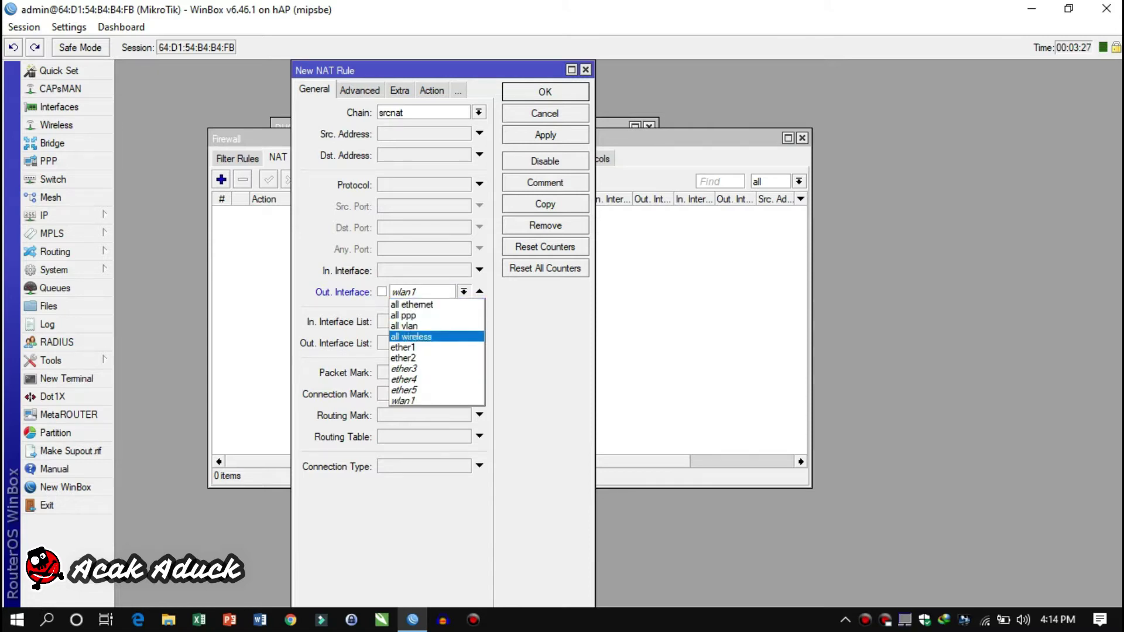
pyautogui.press('Return')
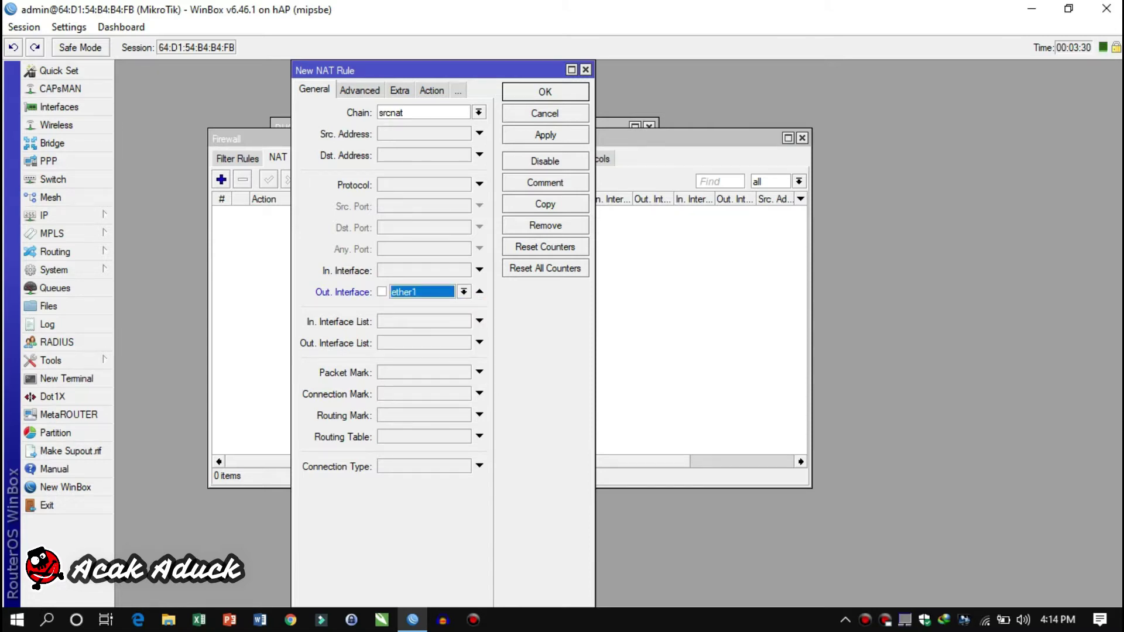
pyautogui.hotkey('ctrl', 'Tab')
pyautogui.hotkey('ctrl', 'Tab')
pyautogui.hotkey('ctrl', 'Tab')
pyautogui.press('Down')
pyautogui.press('Down')
pyautogui.press('Down')
pyautogui.press('Down')
pyautogui.press('Down')
pyautogui.press('Down')
pyautogui.press('Down')
pyautogui.press('Return')
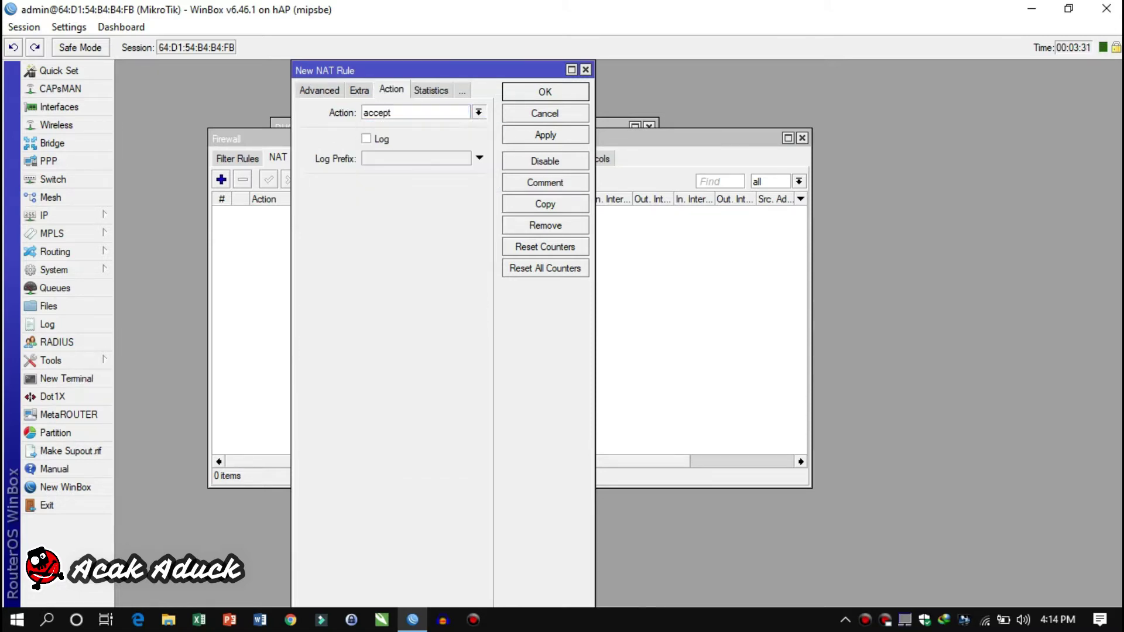
pyautogui.press('Tab')
pyautogui.press('Tab')
pyautogui.press('Tab')
pyautogui.press('space')
pyautogui.press('Return')
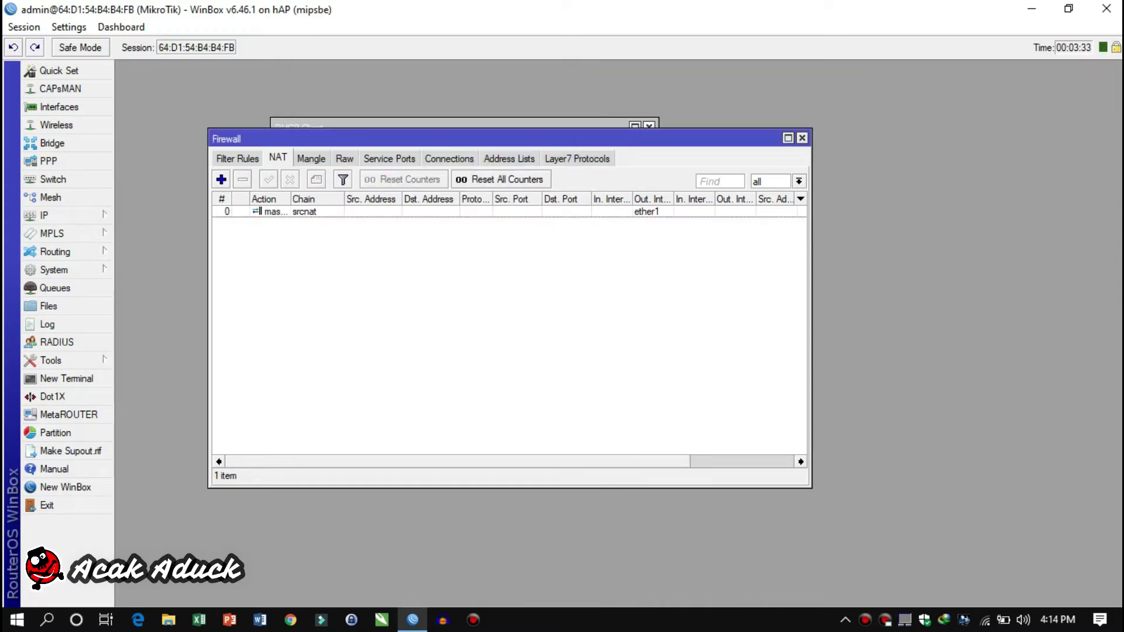
pyautogui.press('Escape')
# Add IP address 192.168.200.1/24 on wlan1
pyautogui.click(649, 127)
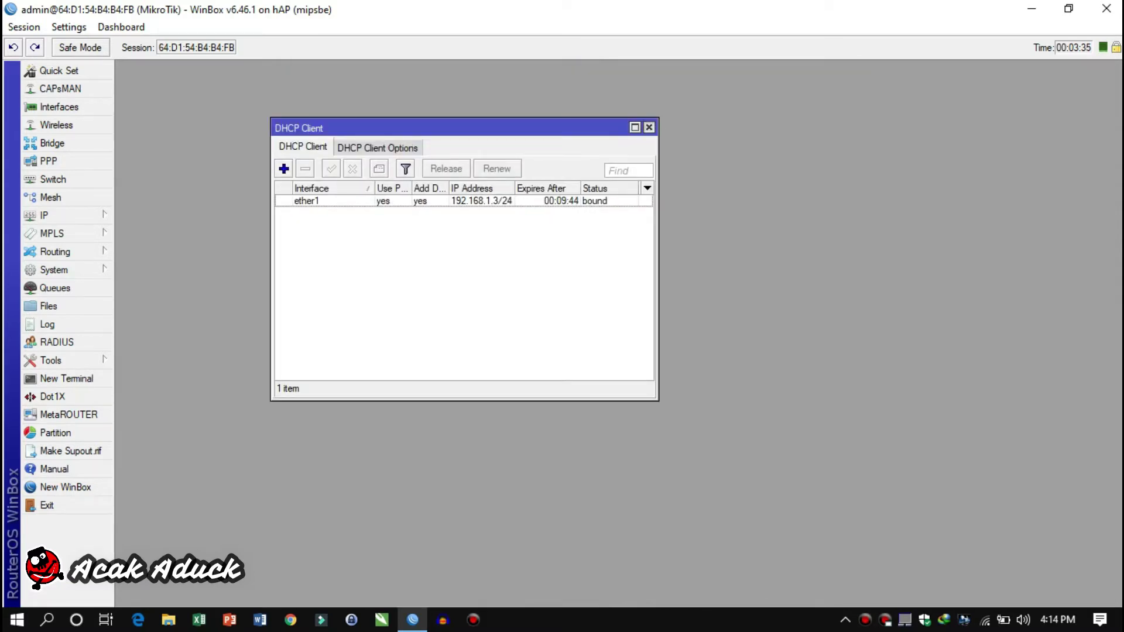
pyautogui.click(59, 215)
pyautogui.click(144, 199)
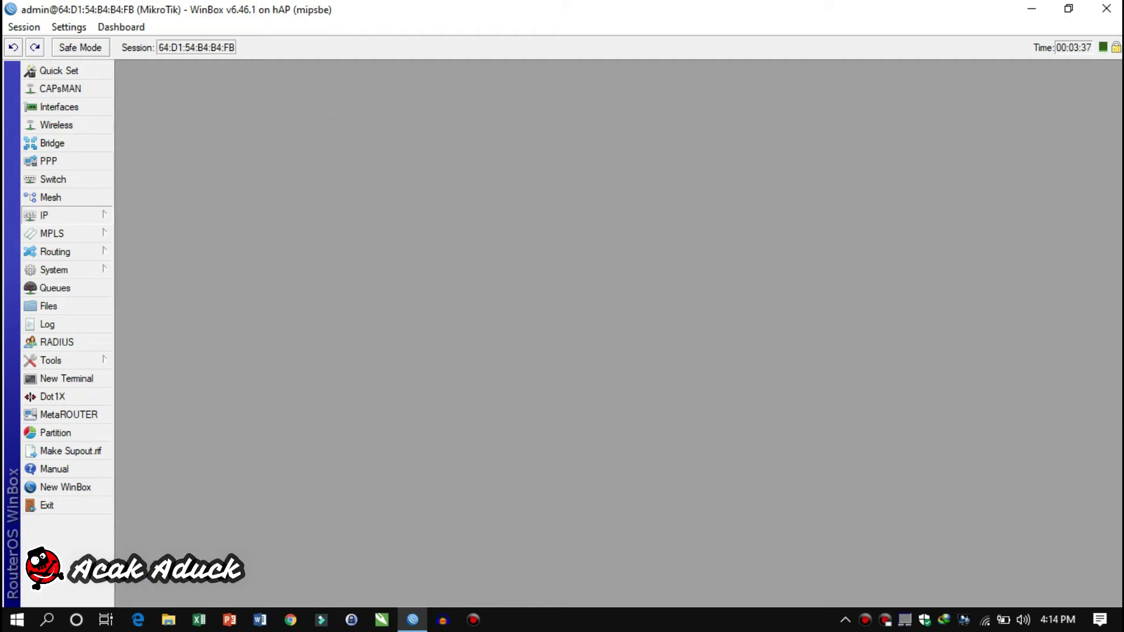
pyautogui.click(295, 153)
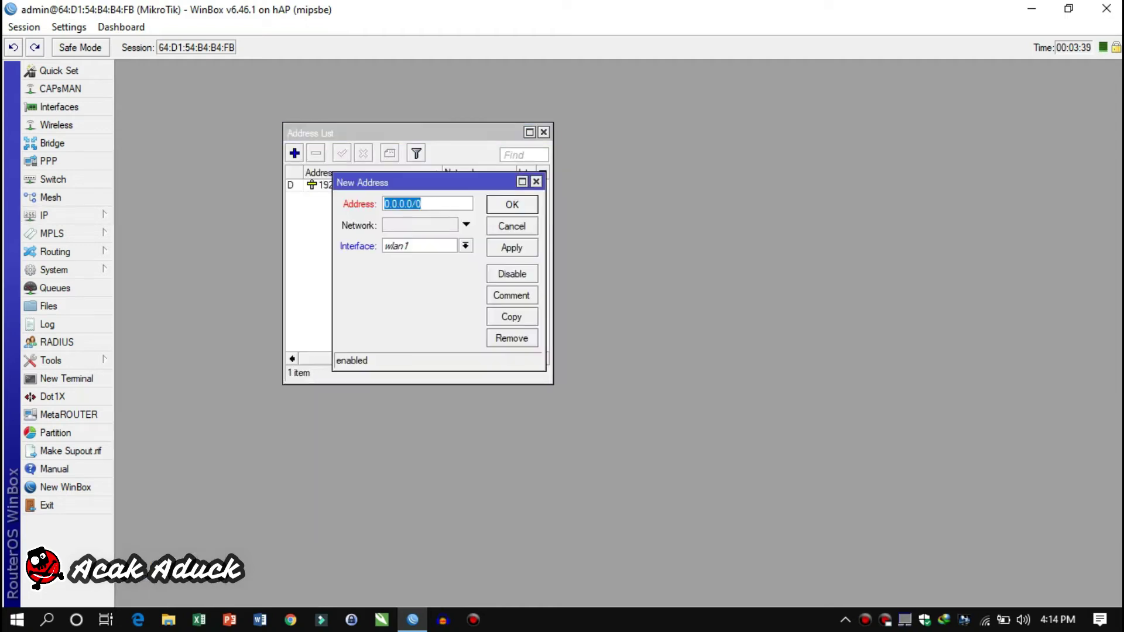
pyautogui.write('192.168.200.1/24')
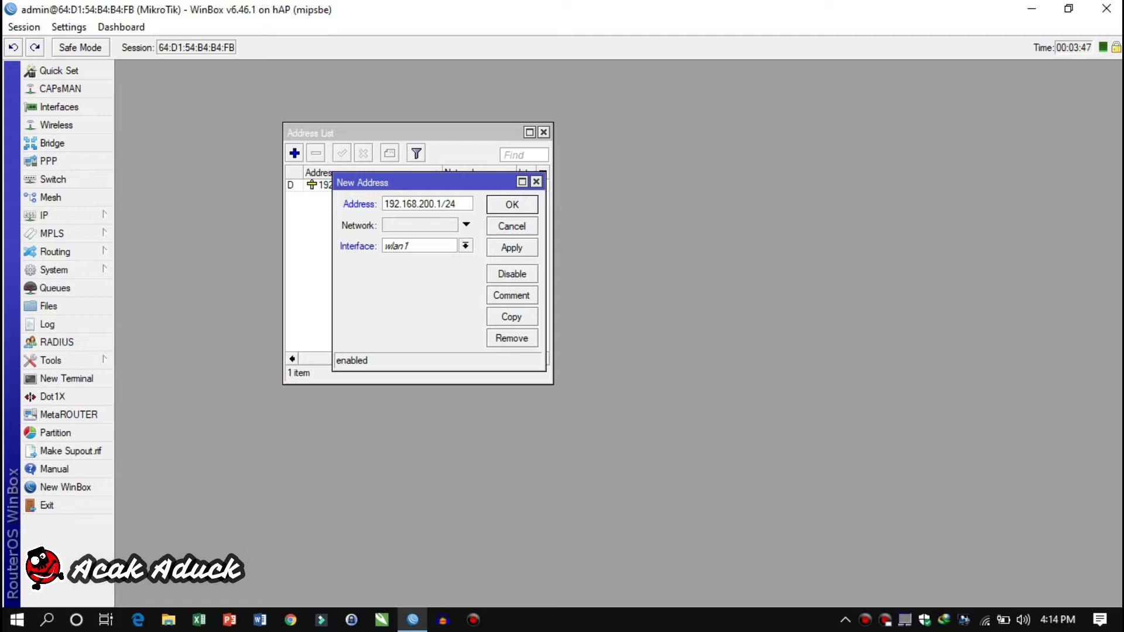
pyautogui.click(512, 248)
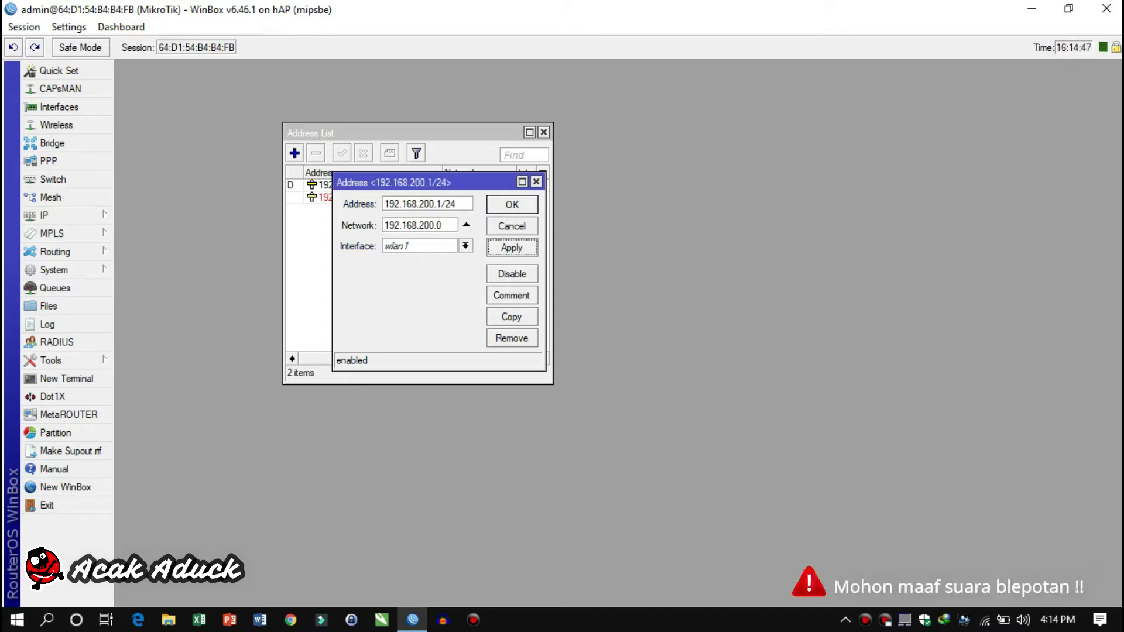
pyautogui.press('Return')
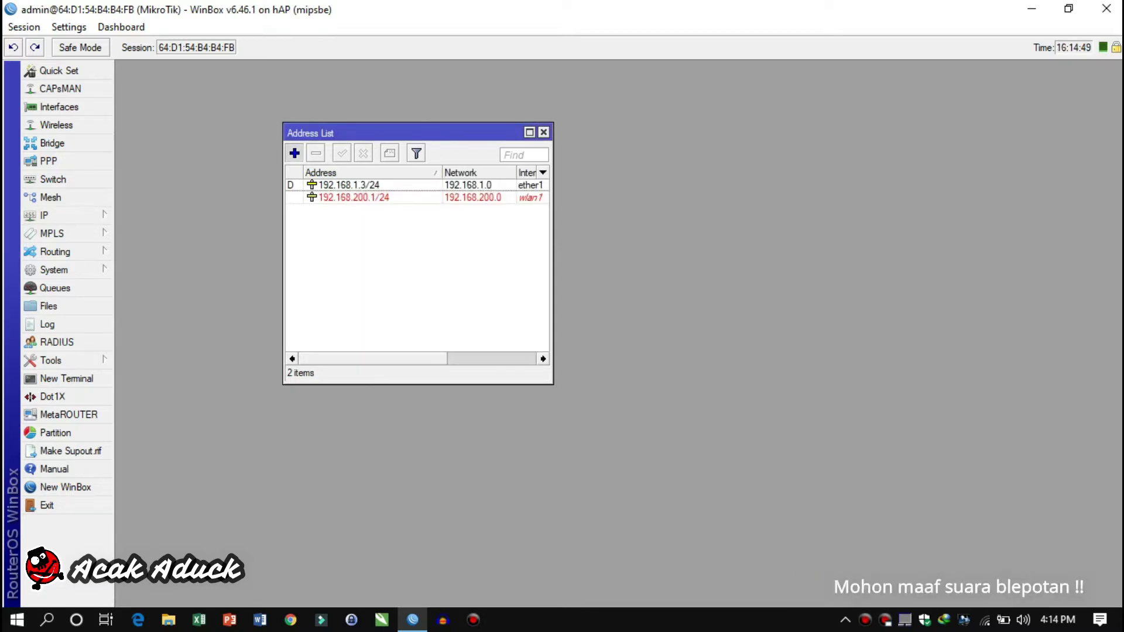
# Add IP address 192.168.100.1/24 on ether2
pyautogui.press('Insert')
pyautogui.write('192.')
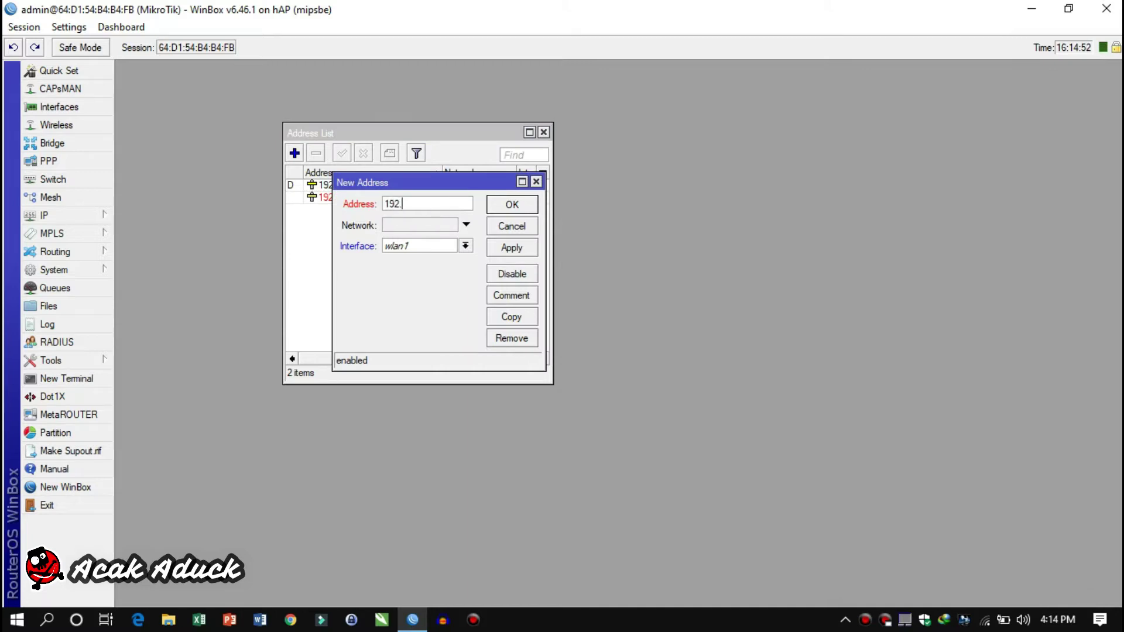
pyautogui.write('168.100.1/24')
pyautogui.click(466, 246)
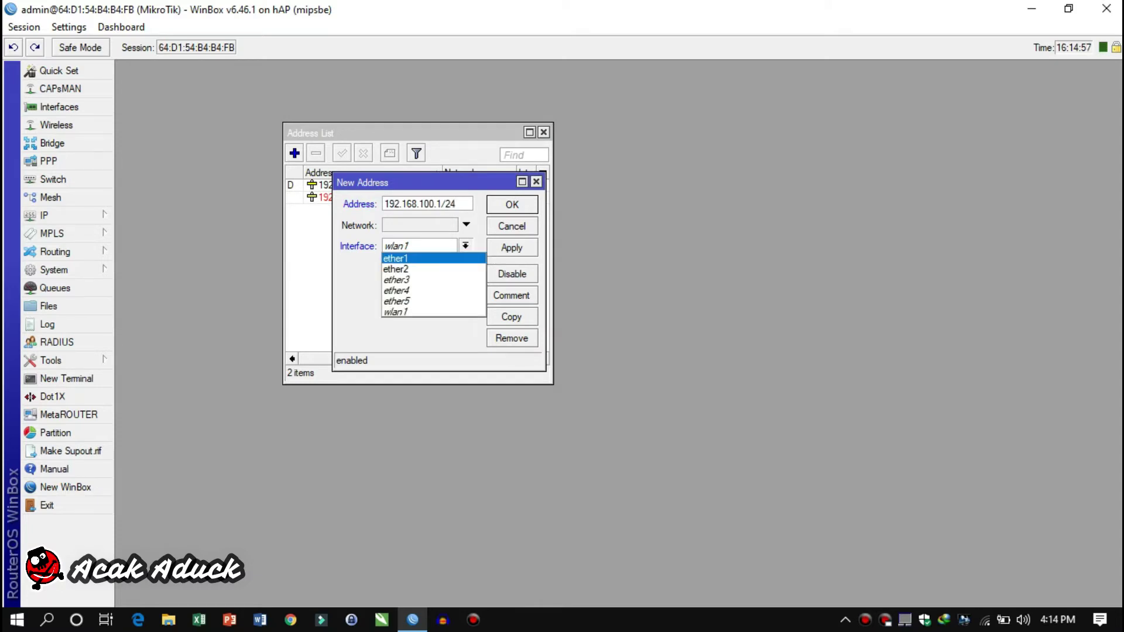
pyautogui.click(396, 269)
pyautogui.click(511, 248)
pyautogui.click(513, 204)
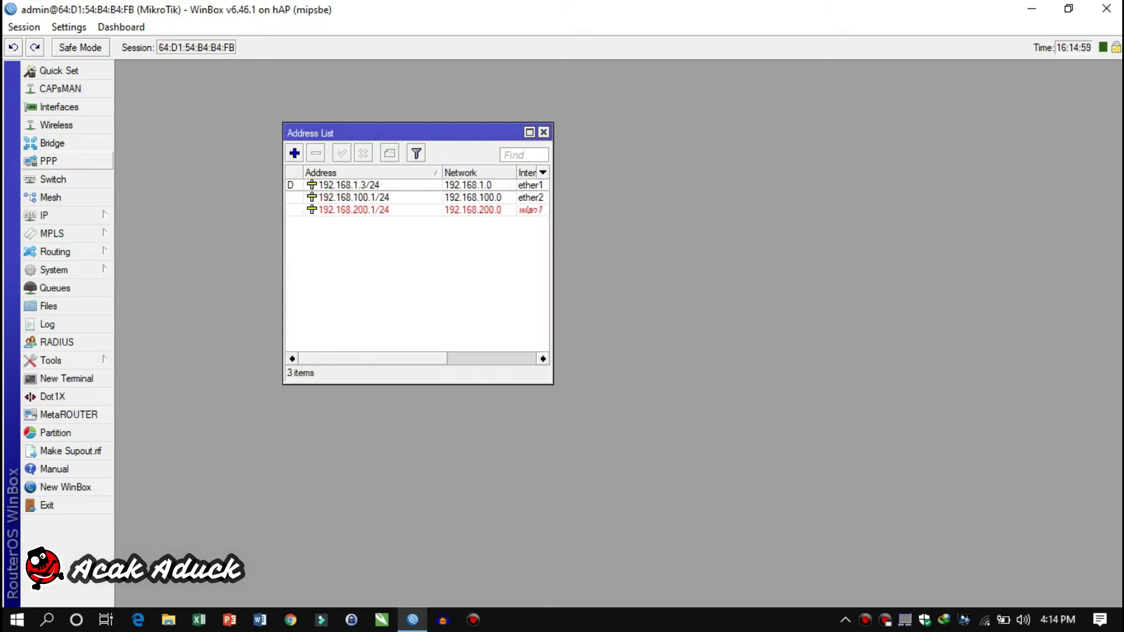
pyautogui.click(44, 215)
# Start the DHCP server setup on ether2, accepting the address space and gateway 192.168.100.1
pyautogui.click(154, 269)
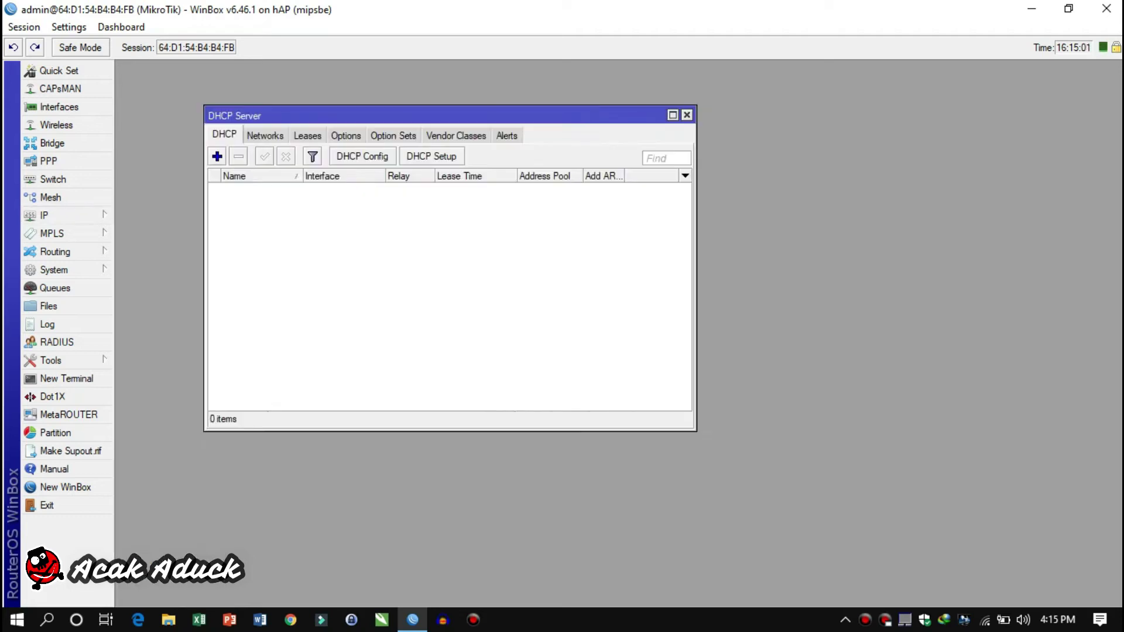
pyautogui.click(431, 156)
pyautogui.click(492, 219)
pyautogui.click(410, 249)
pyautogui.click(418, 288)
pyautogui.press('Return')
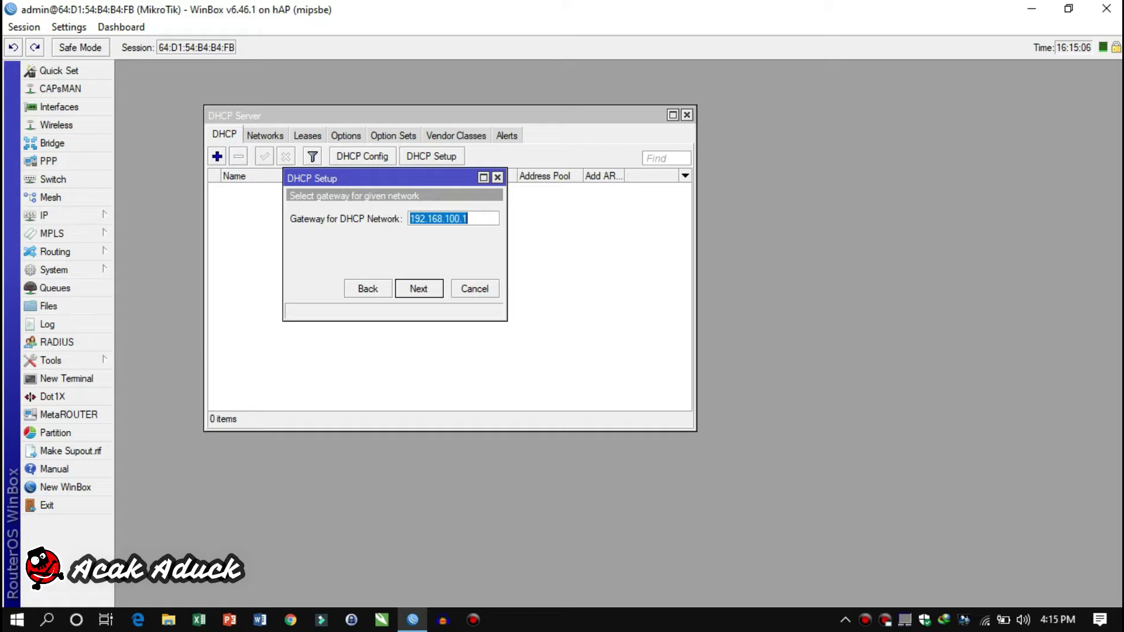
pyautogui.press('Return')
# Shorten the DHCP pool to end at .10 and finish creating the server
pyautogui.press('End')
pyautogui.press('BackSpace')
pyautogui.press('BackSpace')
pyautogui.press('BackSpace')
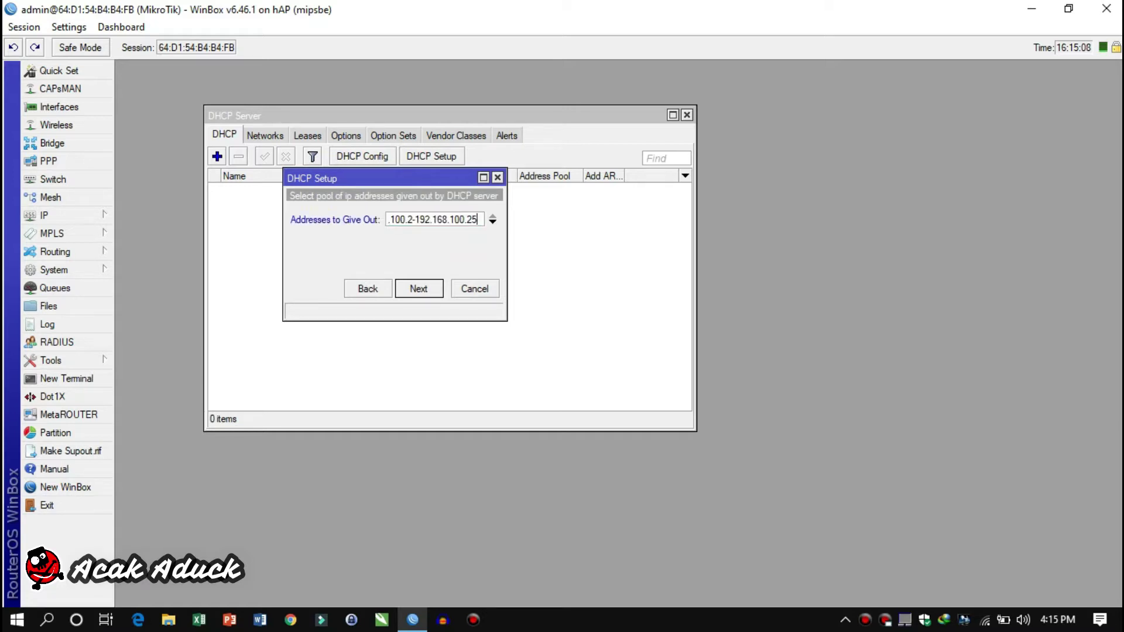
pyautogui.write('10')
pyautogui.press('Return')
pyautogui.press('Return')
pyautogui.press('Return')
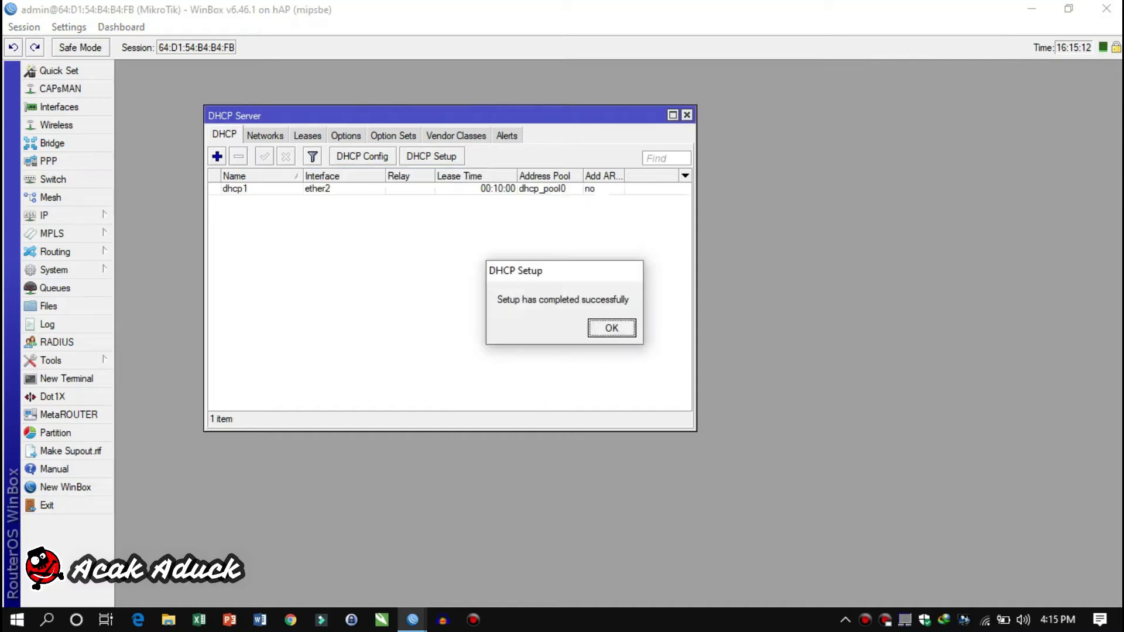
pyautogui.press('Return')
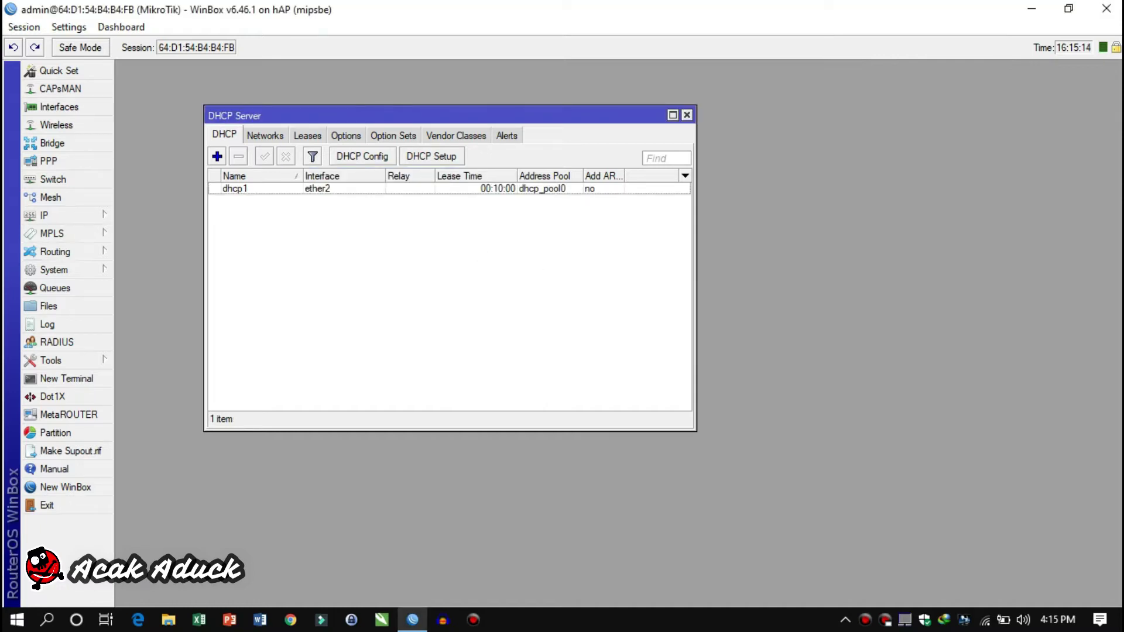
pyautogui.click(687, 115)
pyautogui.click(56, 125)
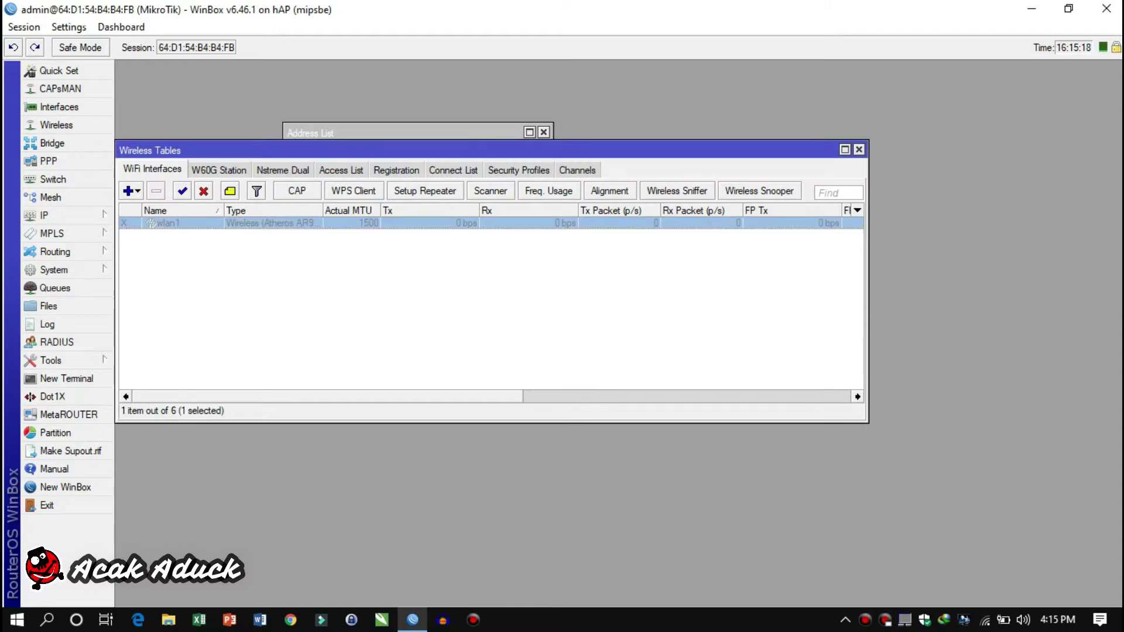
# Enable wlan1 in ap bridge mode on 2GHz-B/G/N with SSID 'test voucher'
pyautogui.click(182, 191)
pyautogui.press('Return')
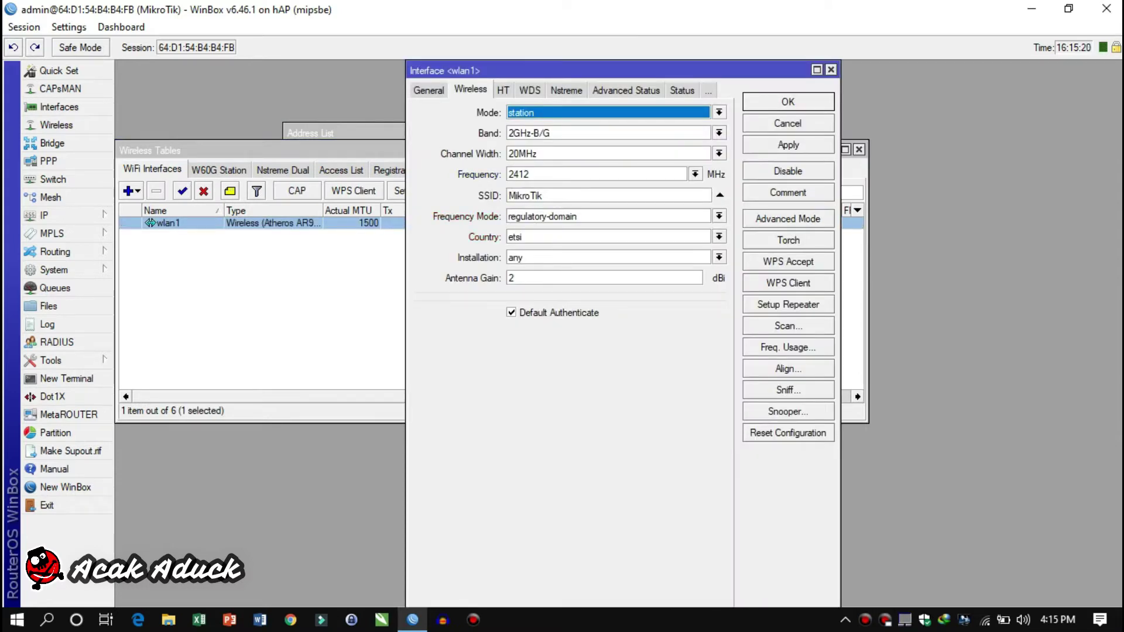
pyautogui.hotkey('alt', 'Down')
pyautogui.press('Up')
pyautogui.press('Up')
pyautogui.press('Up')
pyautogui.press('Return')
pyautogui.press('Tab')
pyautogui.hotkey('alt', 'Down')
pyautogui.press('Down')
pyautogui.press('Down')
pyautogui.press('Down')
pyautogui.press('Down')
pyautogui.press('Return')
pyautogui.press('Tab')
pyautogui.press('Tab')
pyautogui.press('Tab')
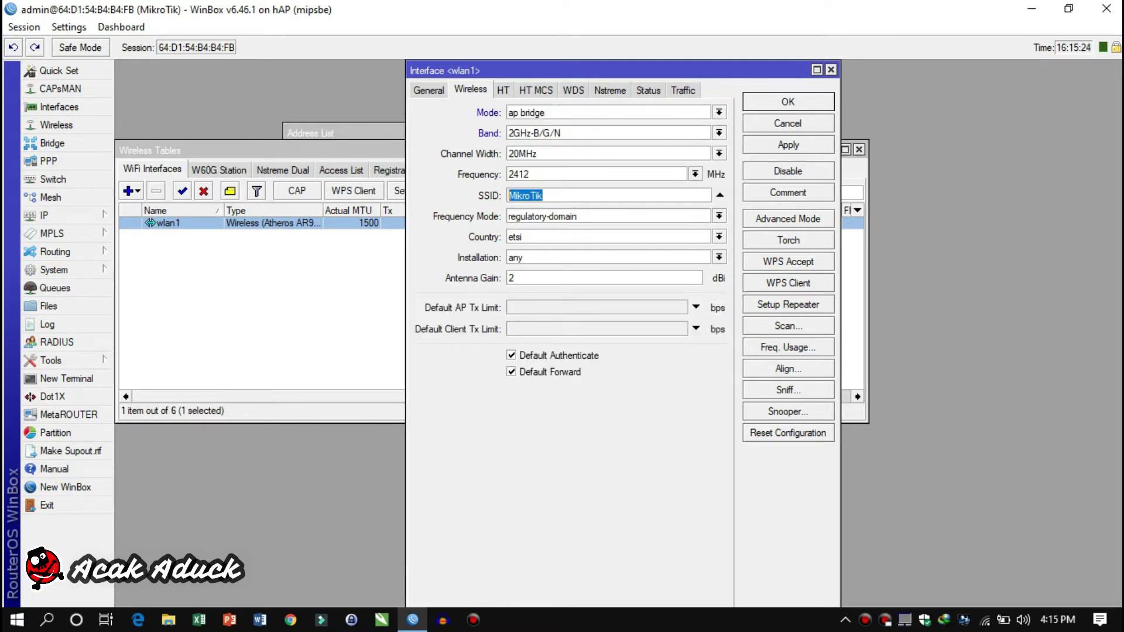
pyautogui.write('test voucher')
pyautogui.press('Return')
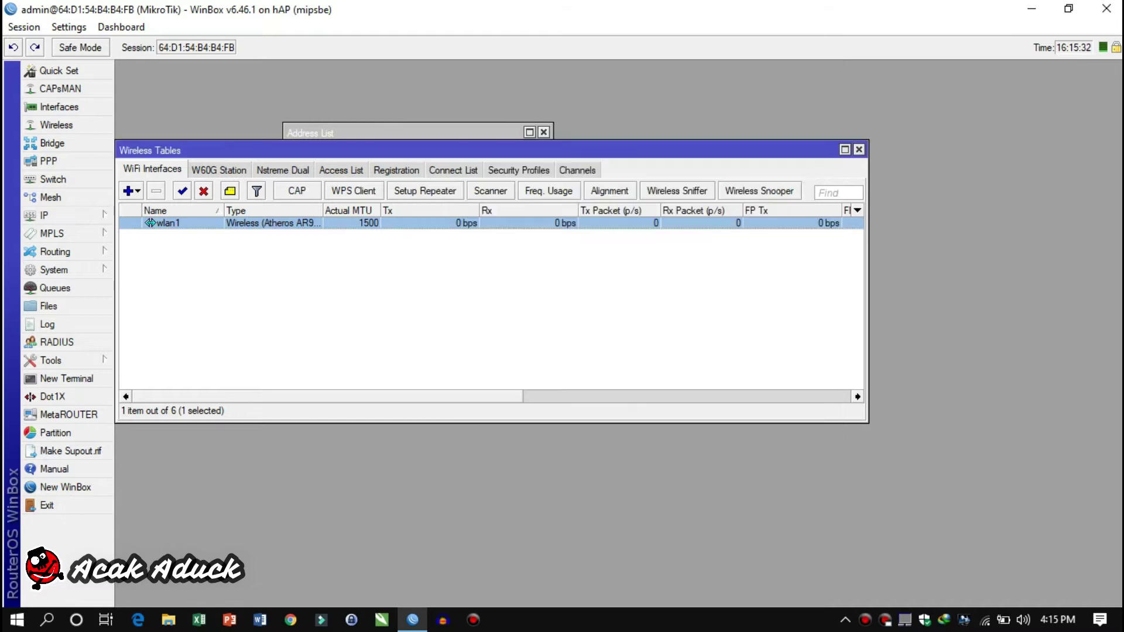
pyautogui.press('Escape')
pyautogui.press('Escape')
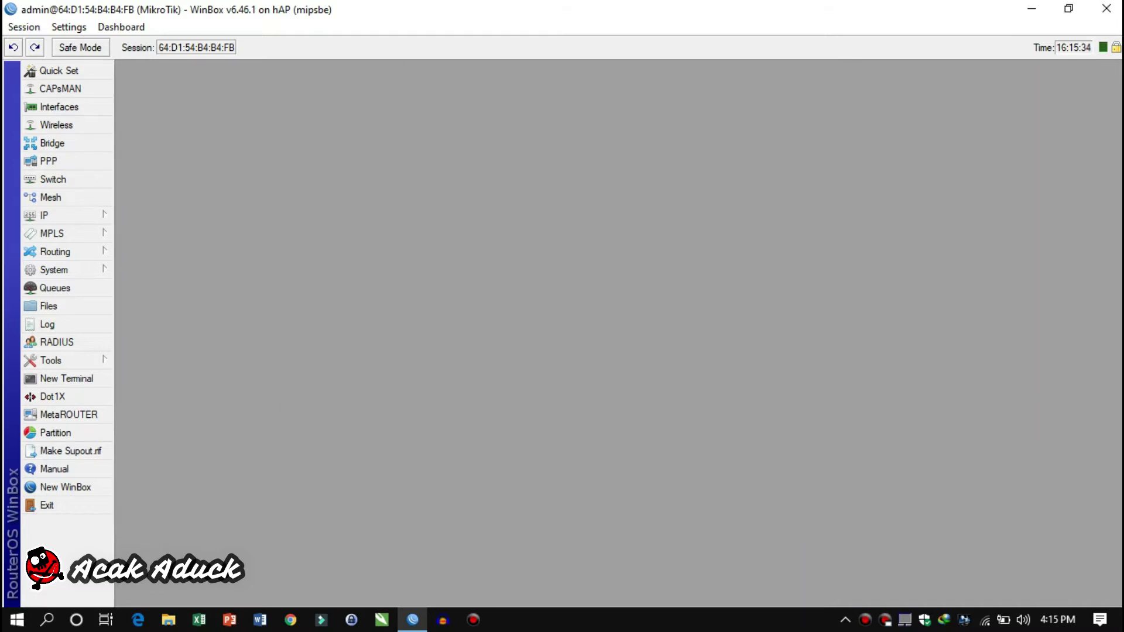
# Run Hotspot Setup on wlan1 with the address pool ending at 192.168.200.10
pyautogui.click(44, 216)
pyautogui.click(141, 325)
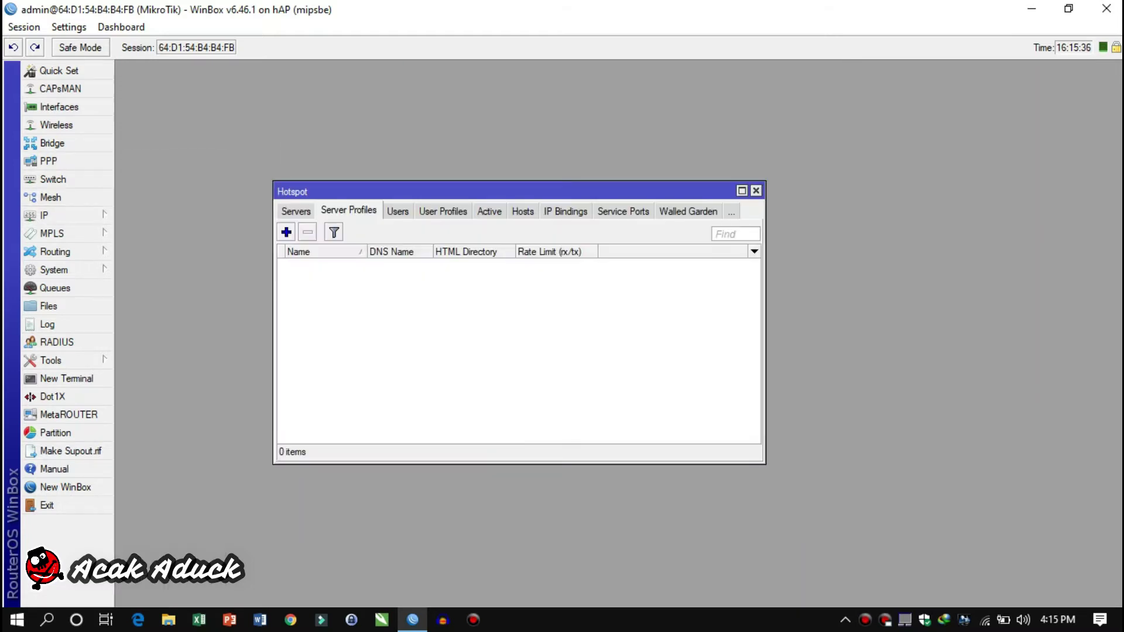
pyautogui.click(296, 211)
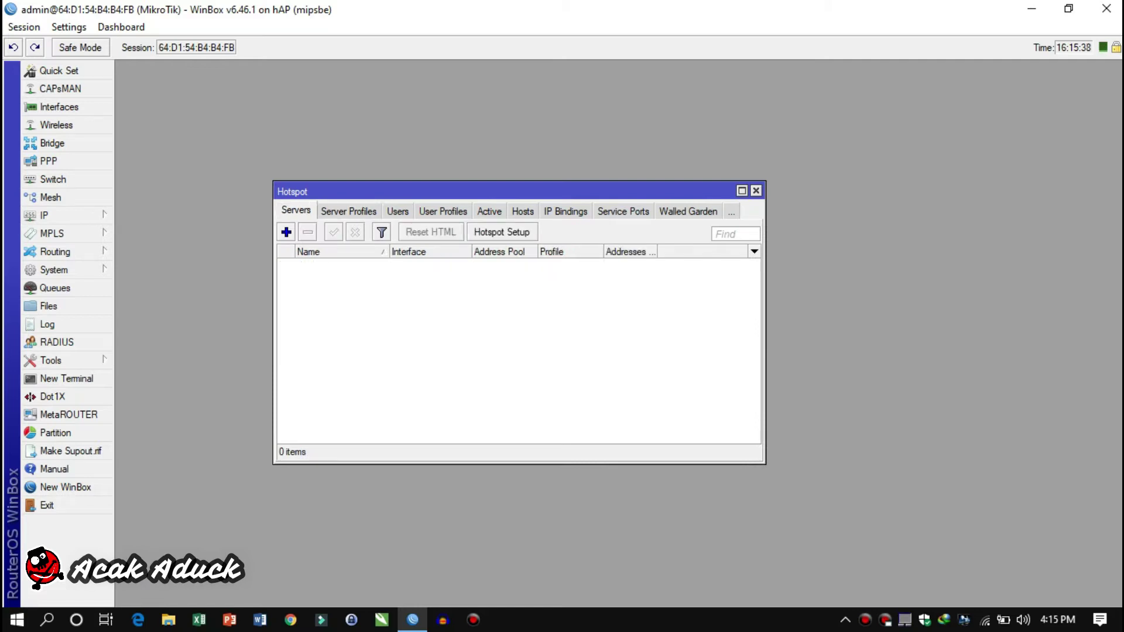
pyautogui.click(503, 231)
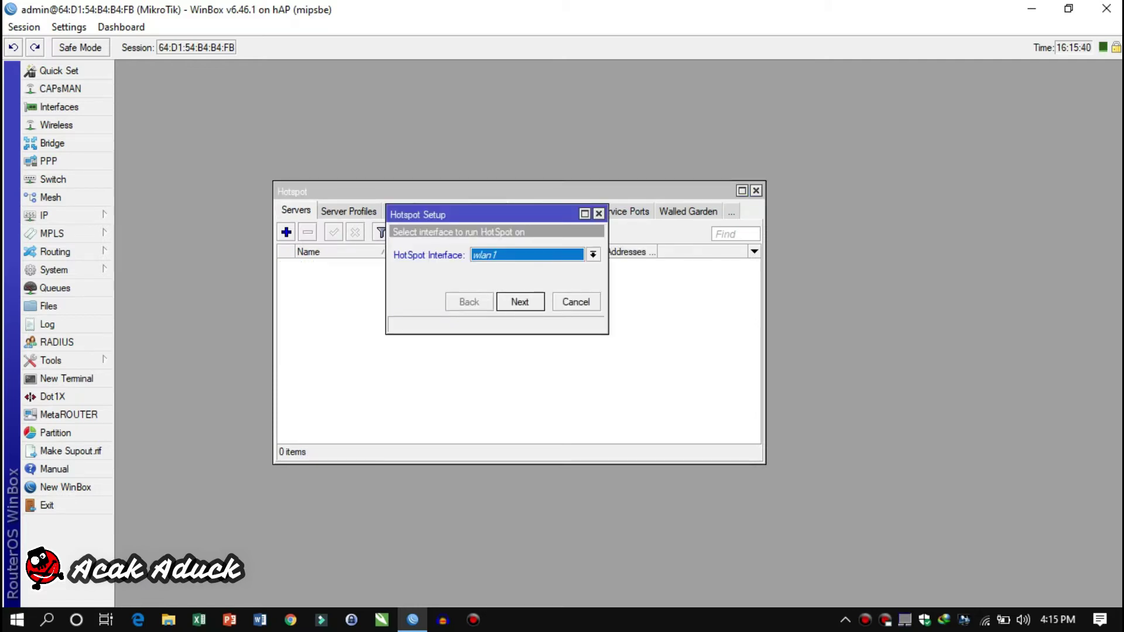
pyautogui.press('Return')
pyautogui.press('Return')
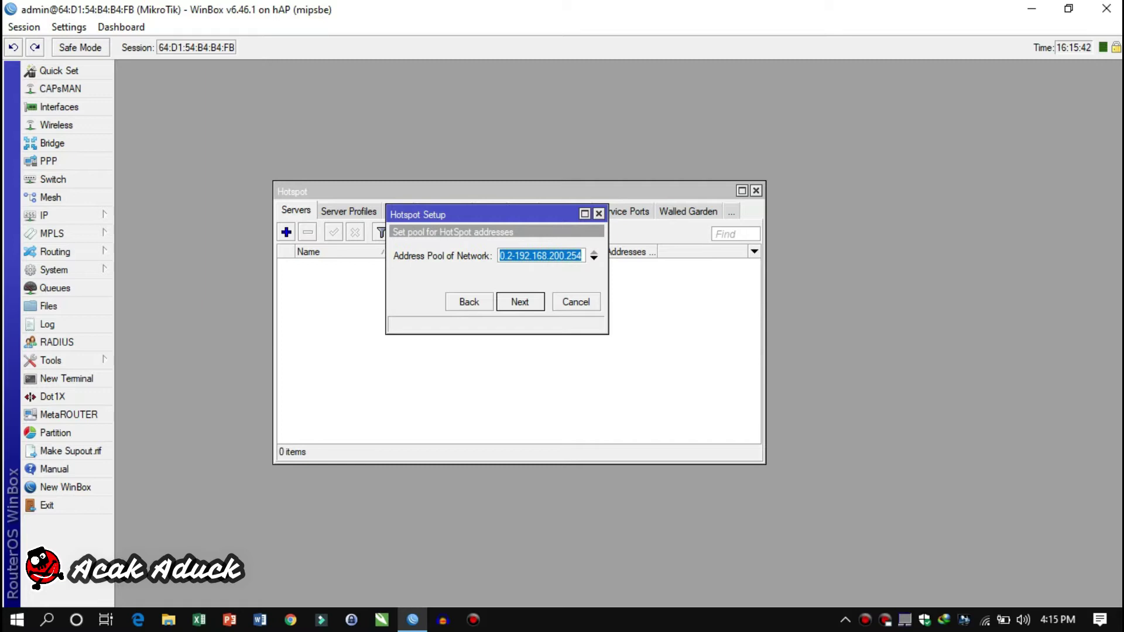
pyautogui.press('End')
pyautogui.press('BackSpace')
pyautogui.press('BackSpace')
pyautogui.press('BackSpace')
pyautogui.write('10')
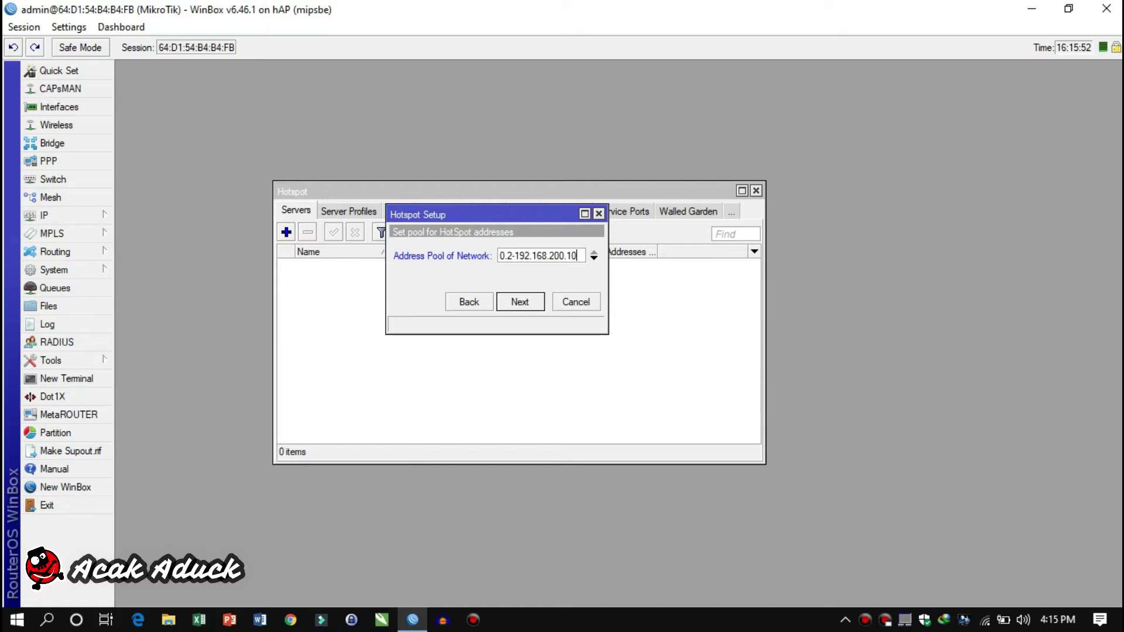
pyautogui.press('Return')
pyautogui.press('Return')
pyautogui.press('Return')
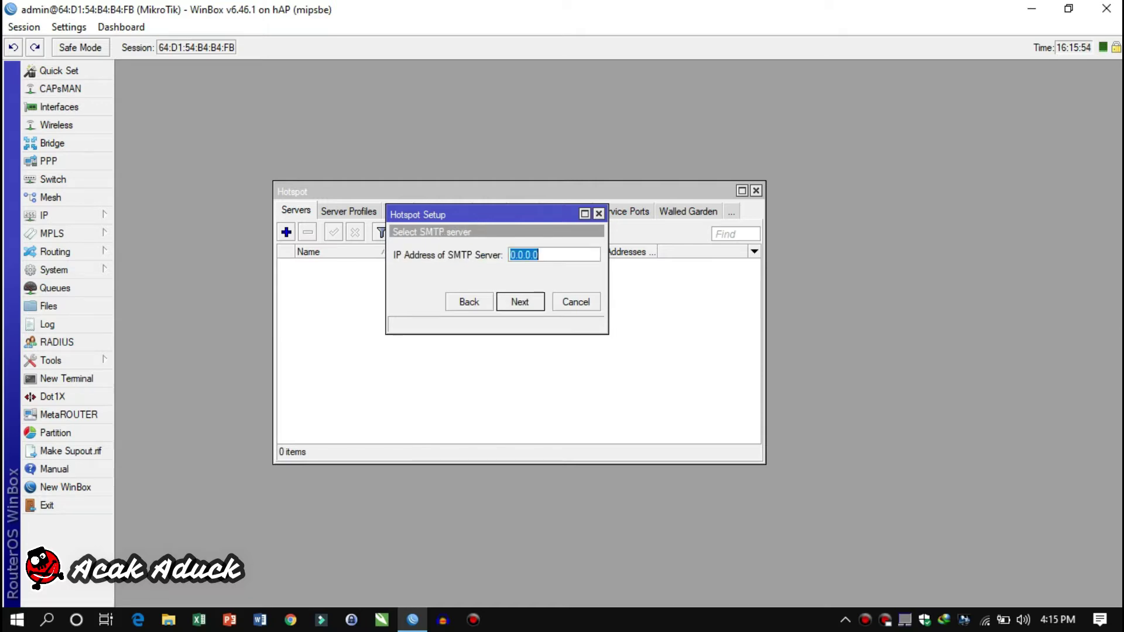
pyautogui.press('Return')
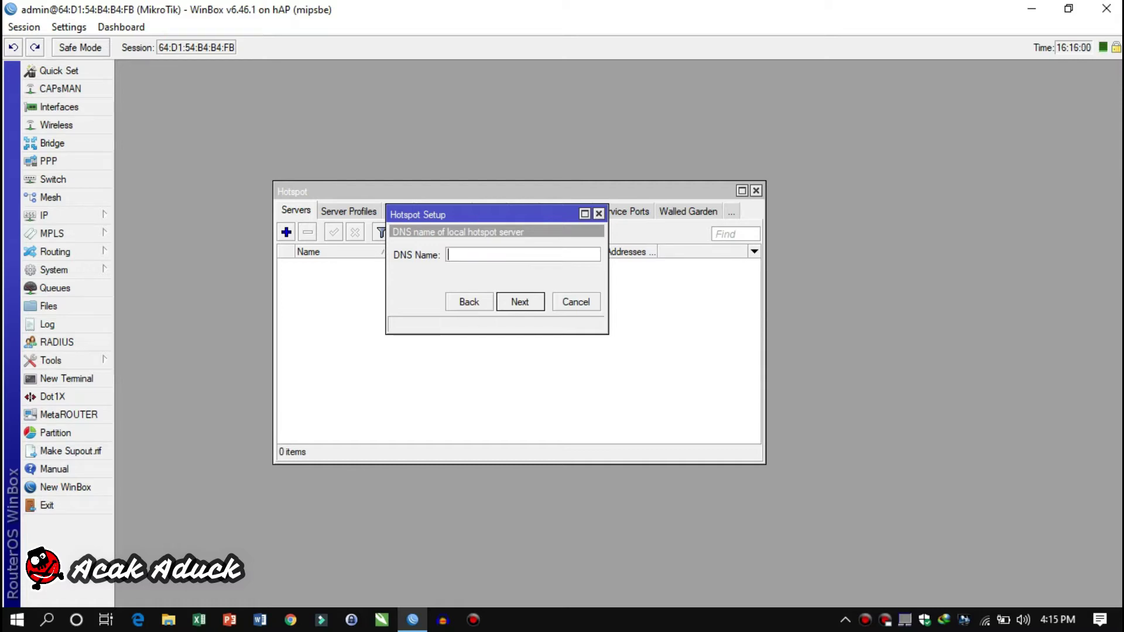
# Set the hotspot DNS name to vouchertes.net and finish with the default user
pyautogui.write('vouchertes.net')
pyautogui.press('Return')
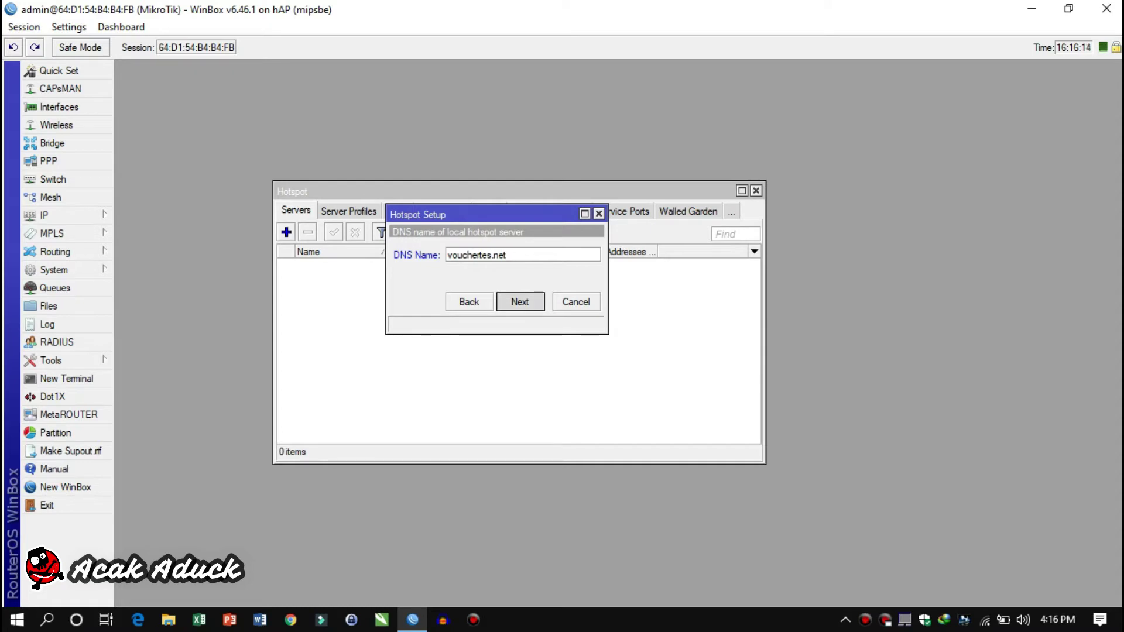
pyautogui.press('Return')
pyautogui.press('Return')
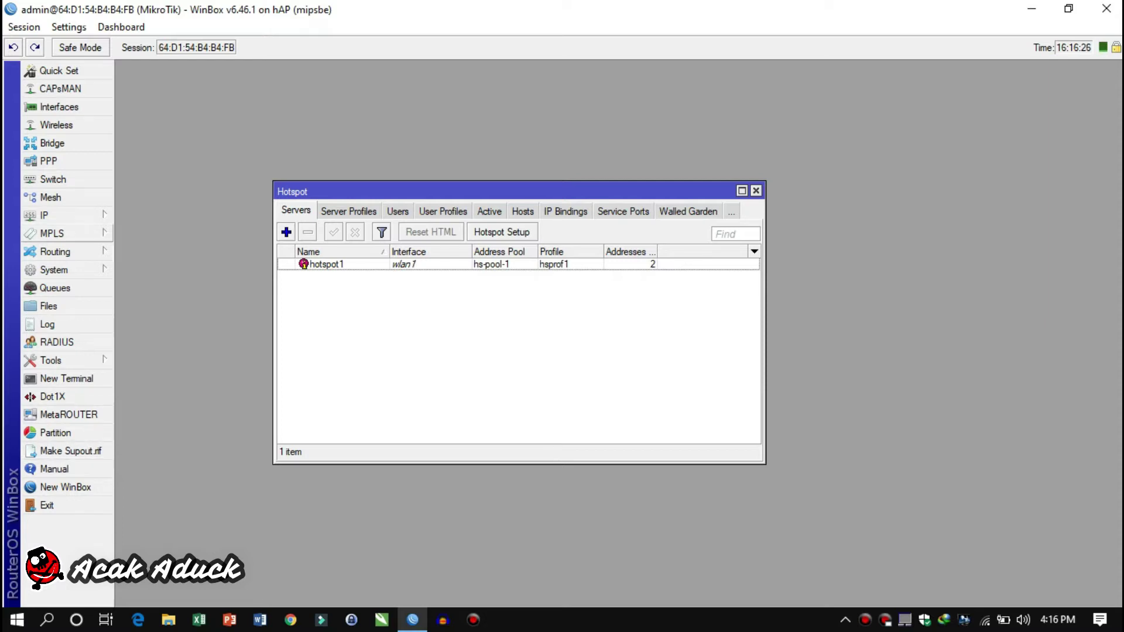
# Open the IP Service List and select the api service on port 8728
pyautogui.click(44, 215)
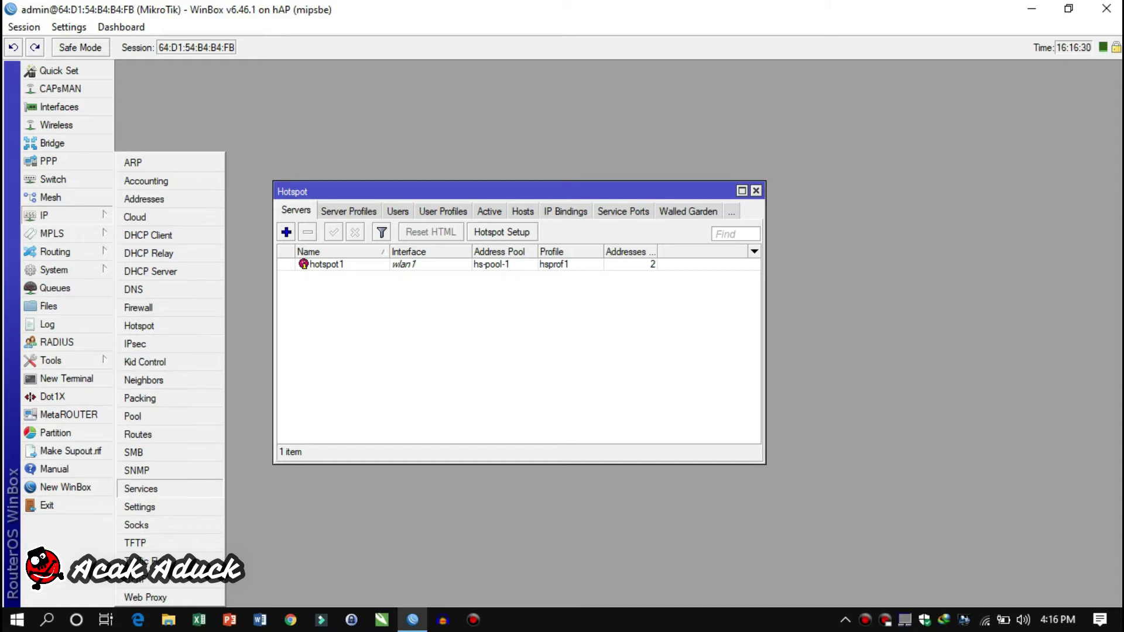
pyautogui.click(140, 489)
pyautogui.moveTo(586, 213); pyautogui.dragTo(530, 189)
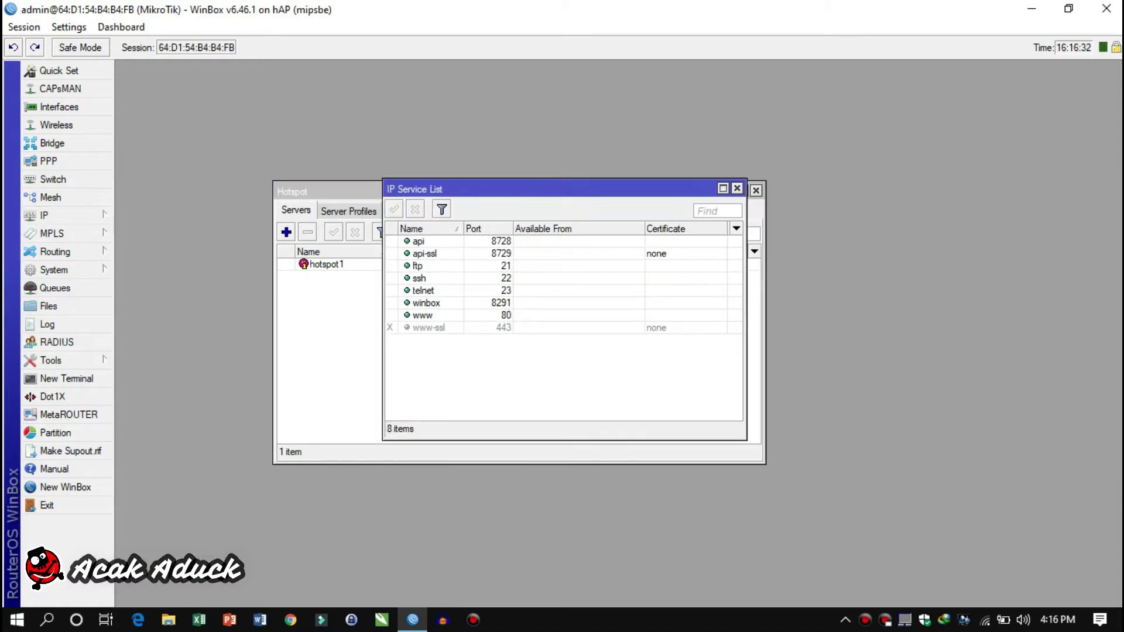
pyautogui.click(419, 241)
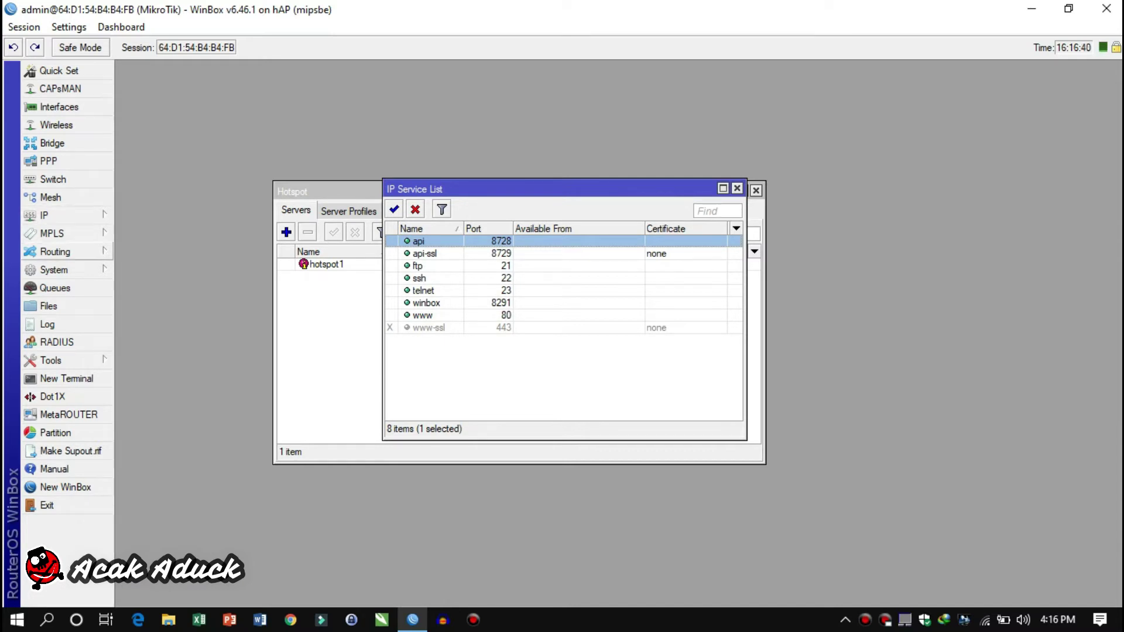
pyautogui.click(53, 270)
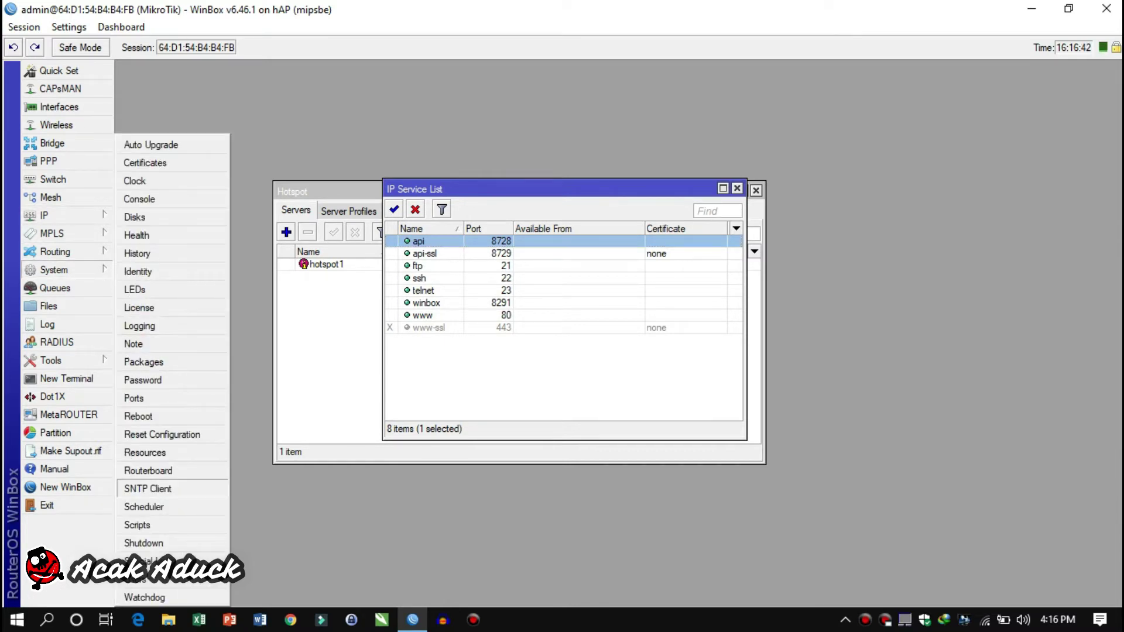
# Enable the SNTP client with NTP servers 111.92.175.248 and 130.54.208.201
pyautogui.click(148, 488)
pyautogui.press('space')
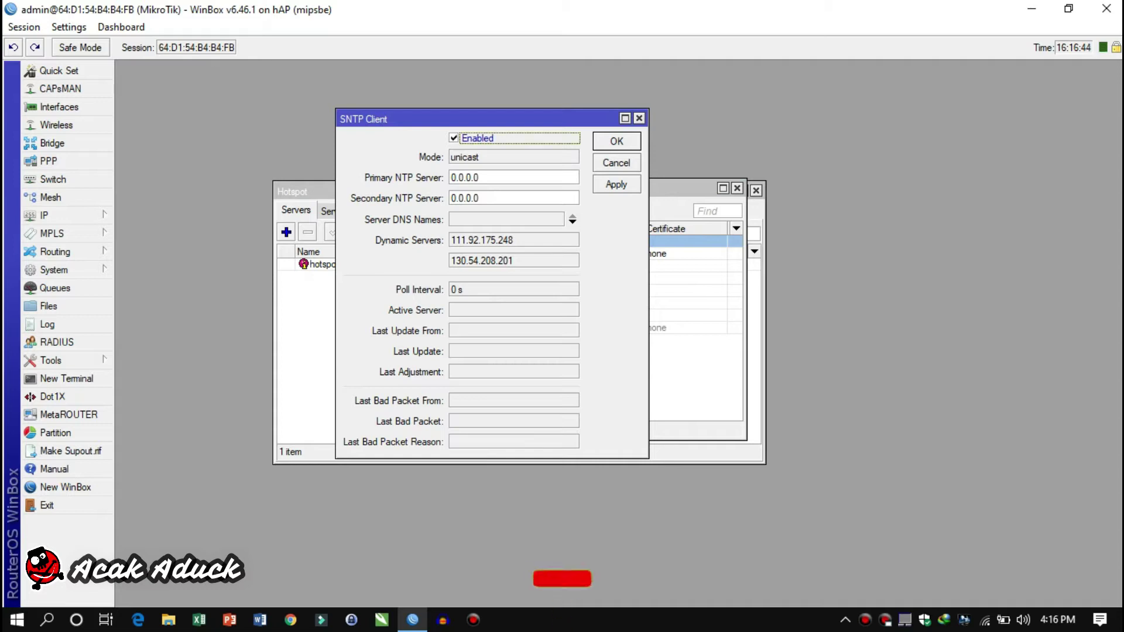
pyautogui.press('Tab')
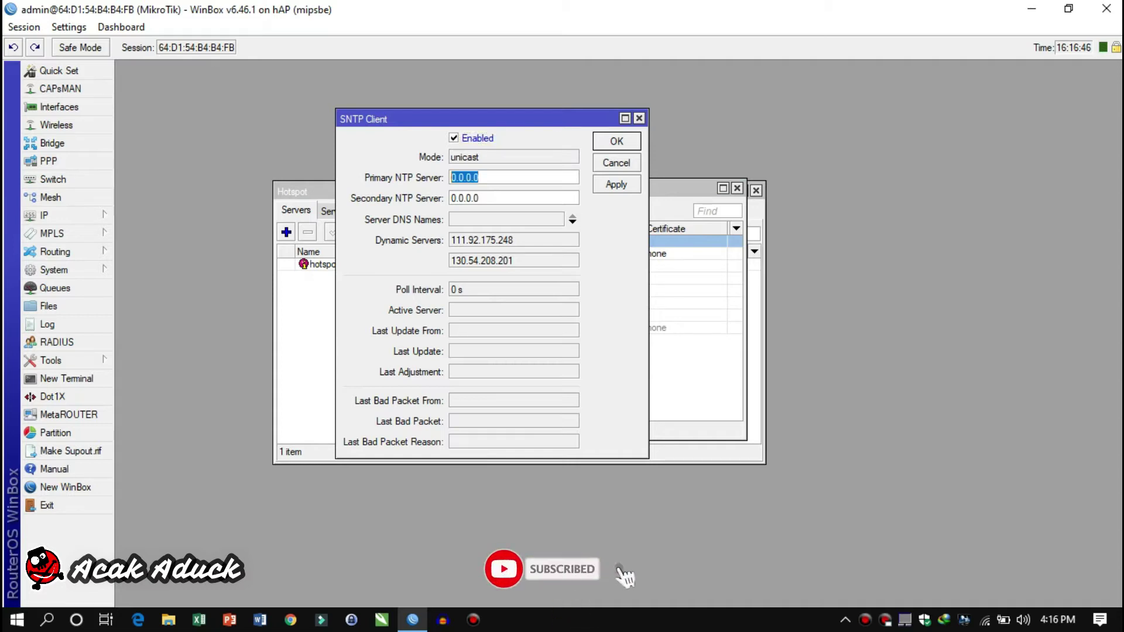
pyautogui.write('1')
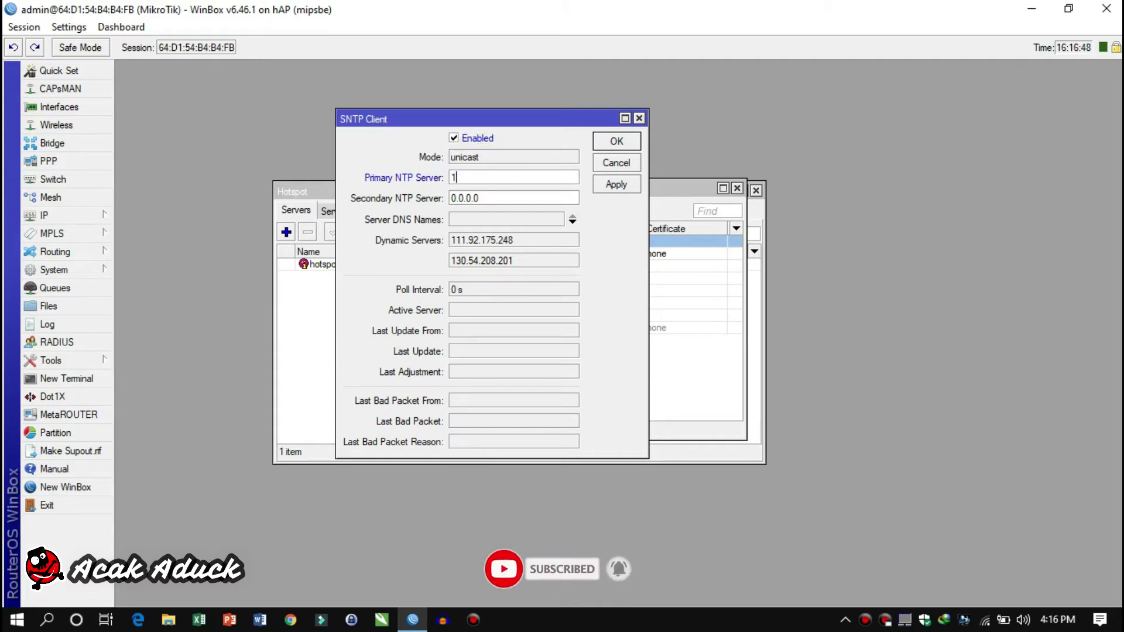
pyautogui.write('11.92')
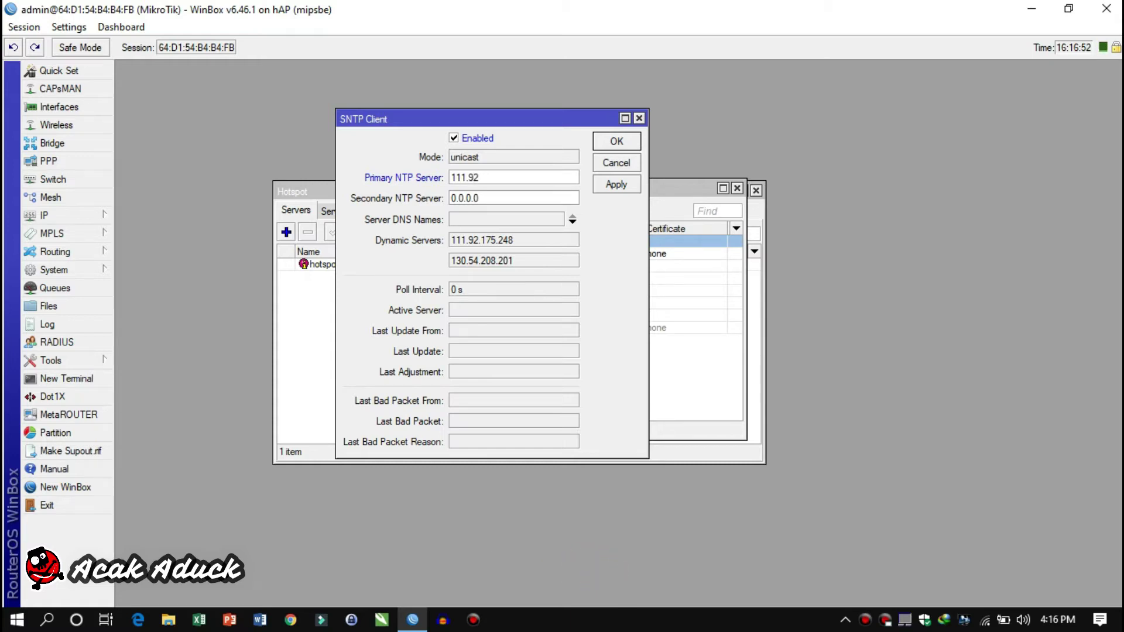
pyautogui.write('.175.')
pyautogui.write('248')
pyautogui.press('Tab')
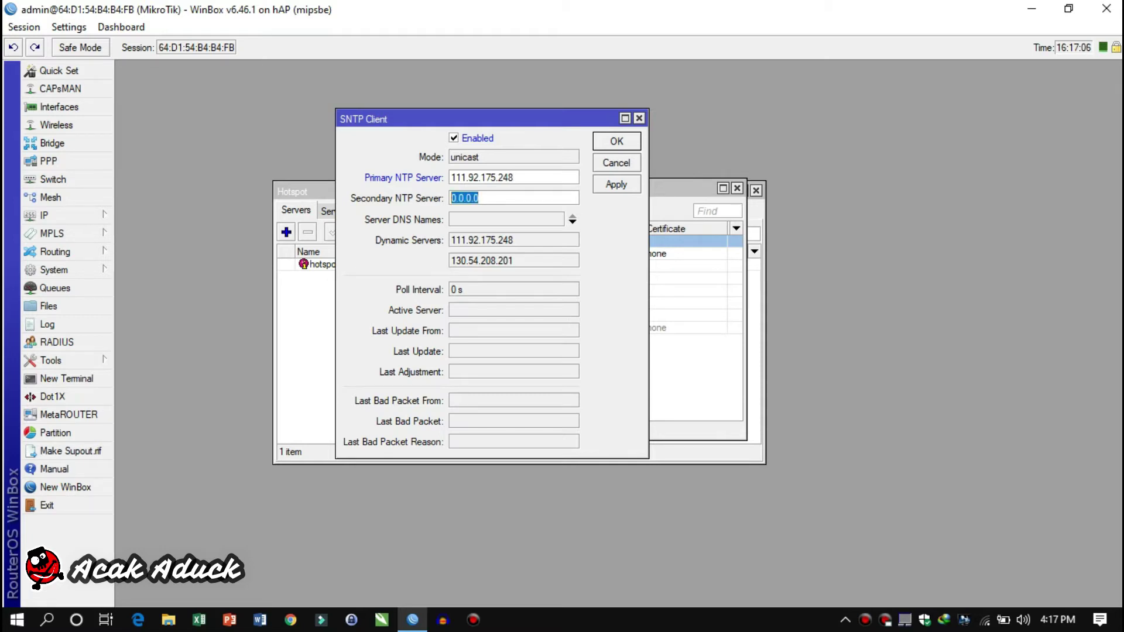
pyautogui.write('130.54.208.201')
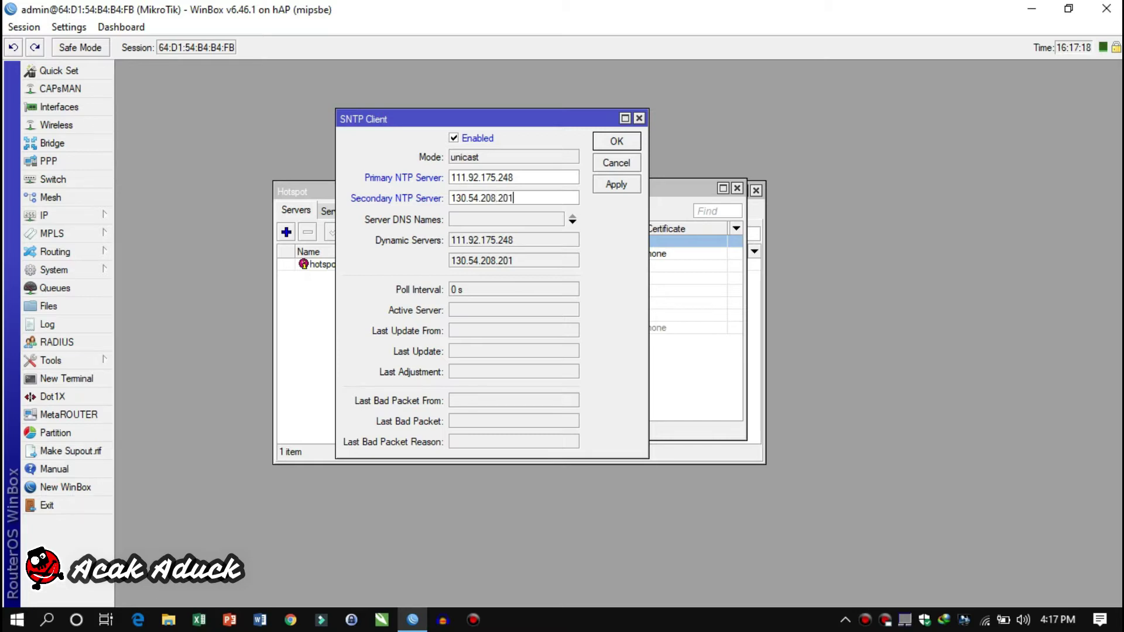
pyautogui.click(616, 184)
pyautogui.click(617, 141)
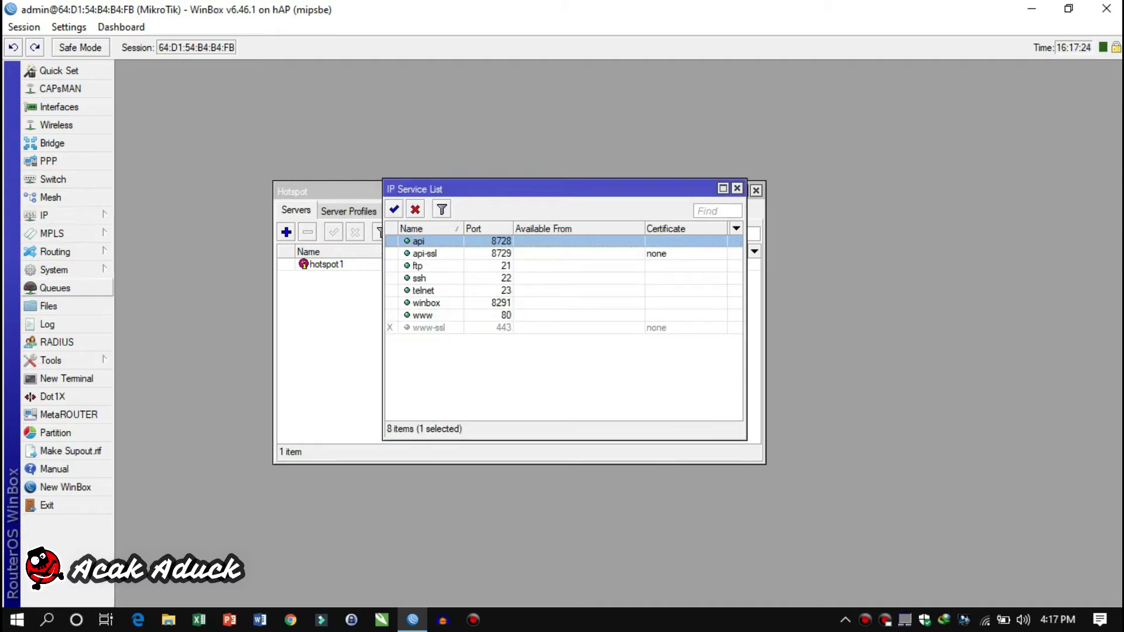
# Confirm the router clock uses the Asia/Jakarta time zone and close it
pyautogui.click(54, 270)
pyautogui.click(136, 181)
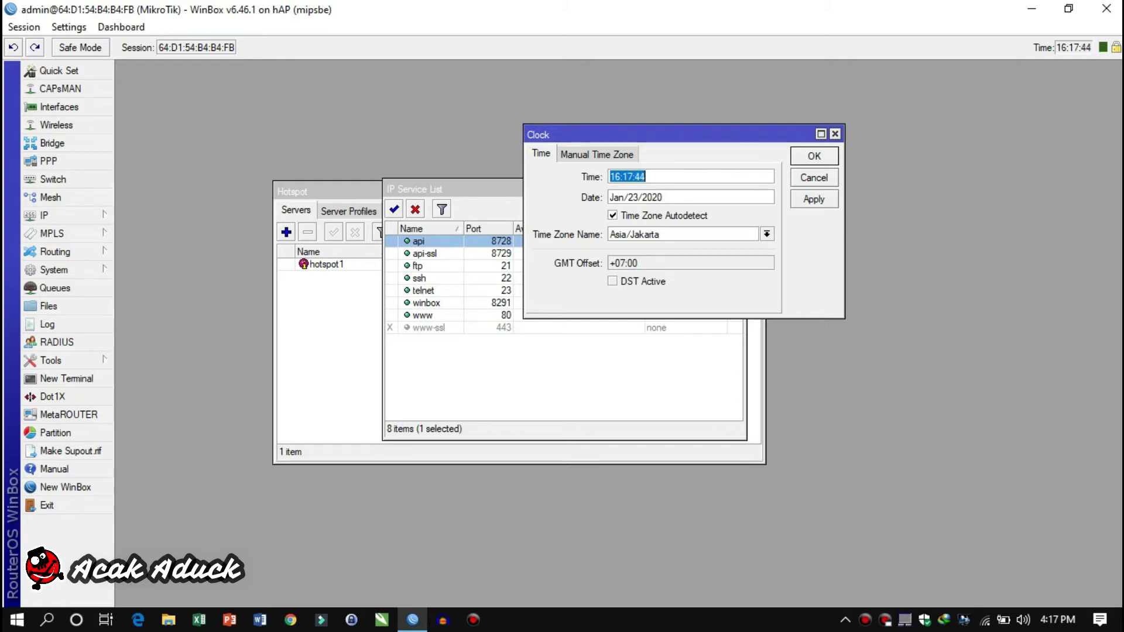
pyautogui.press('Return')
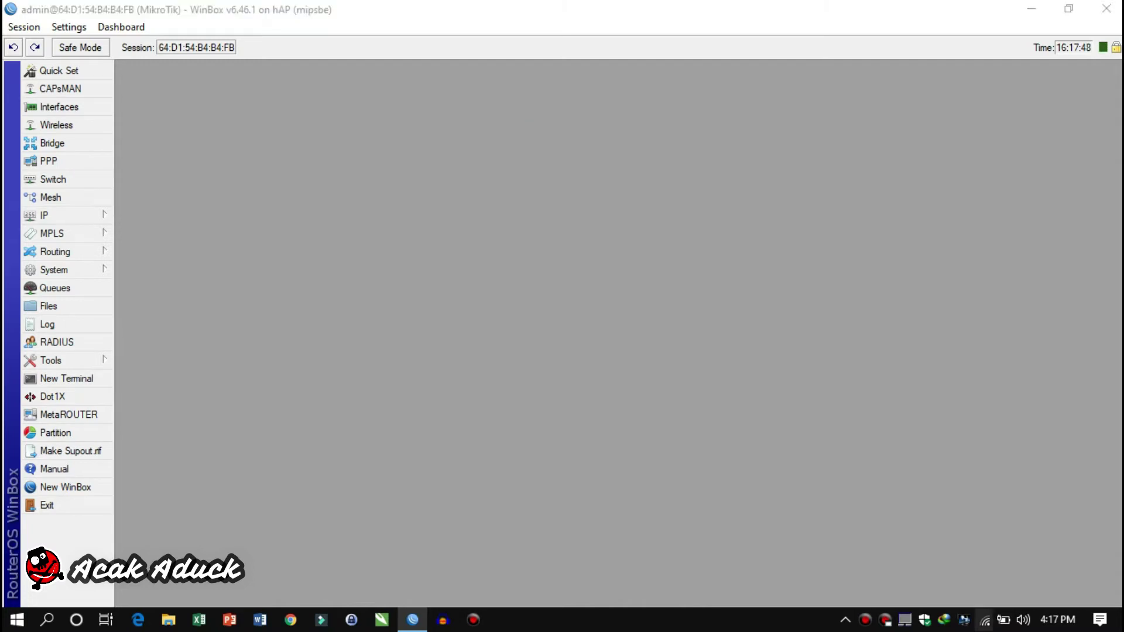
pyautogui.click(985, 620)
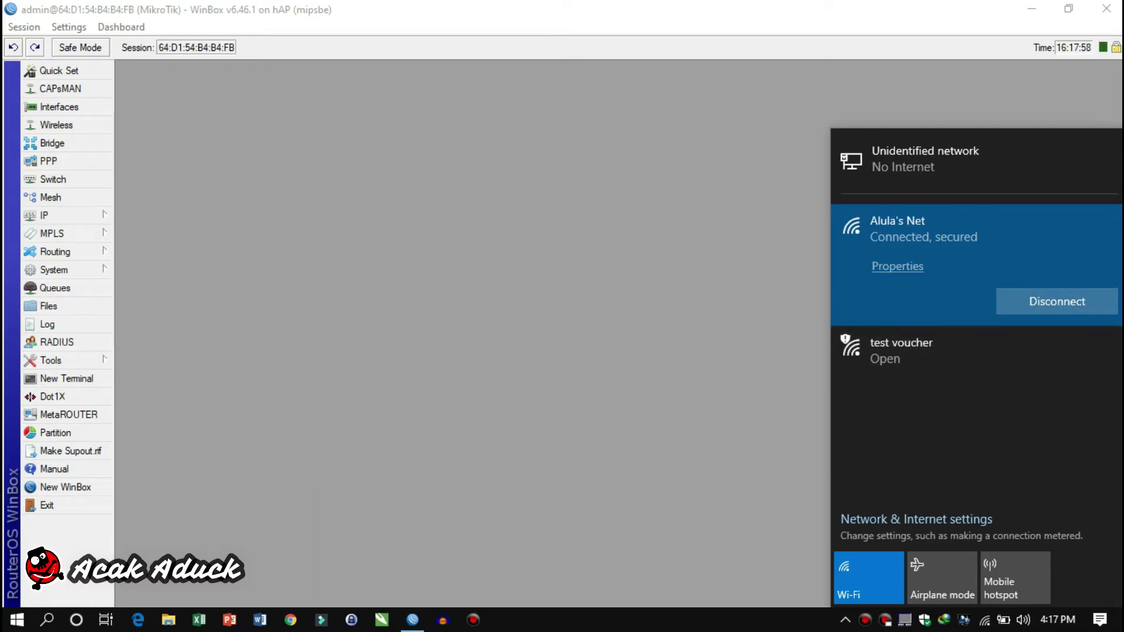
# Show the available Wi-Fi networks, including the open 'test voucher' network
pyautogui.moveTo(413, 620)
# Search Google for mikhmon and open the laksa19.github.io MIKHMON download page
pyautogui.click(291, 620)
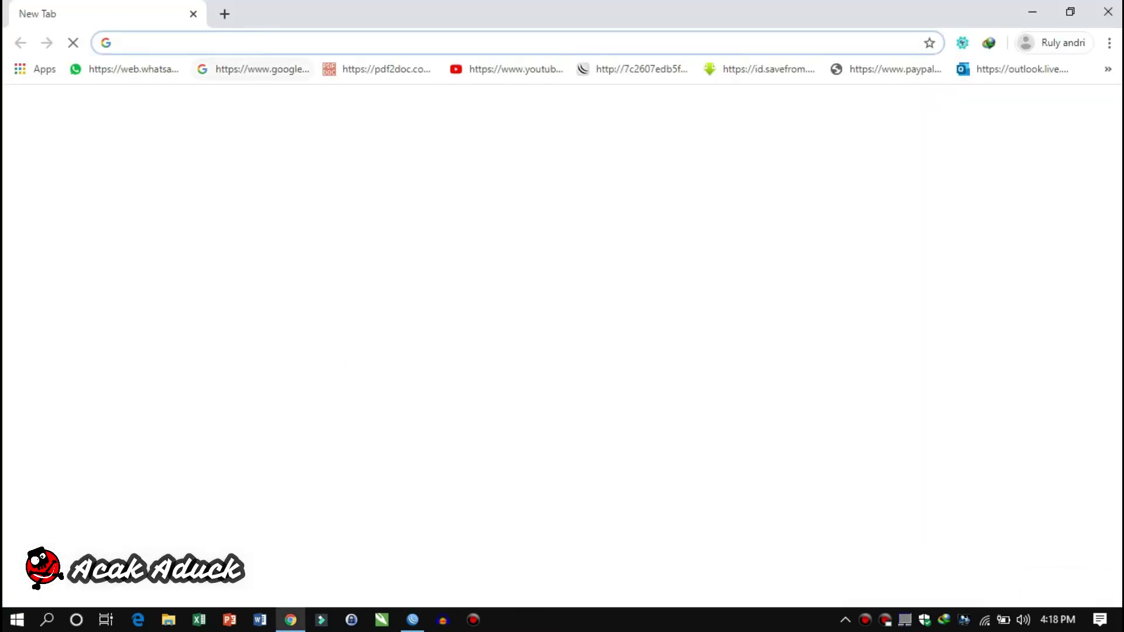
pyautogui.write('mikh')
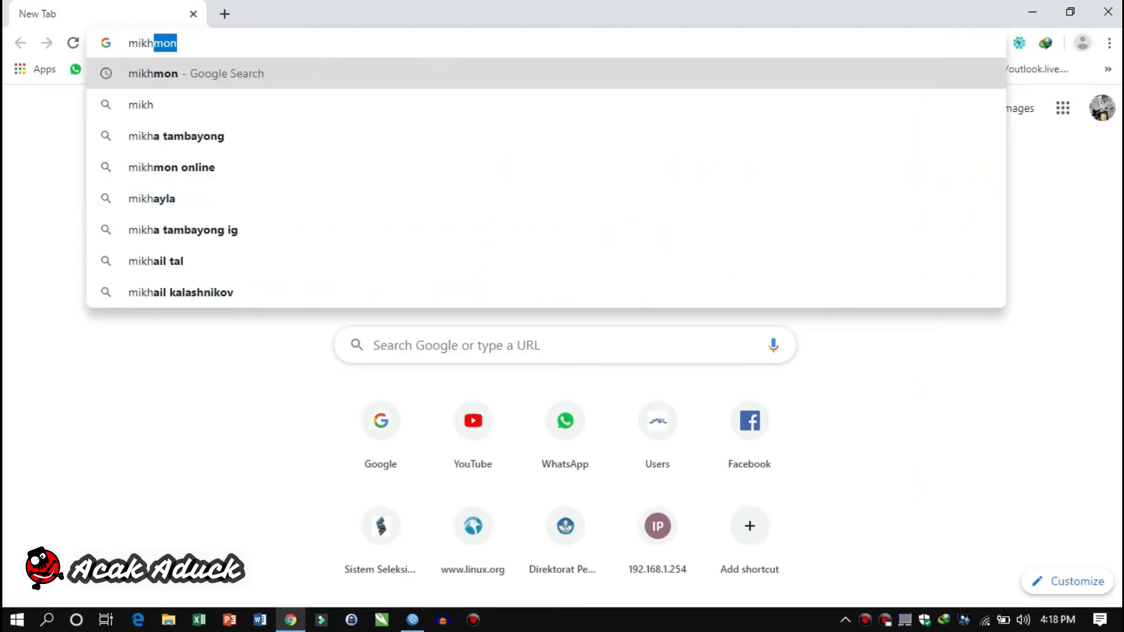
pyautogui.write('mon')
pyautogui.press('Return')
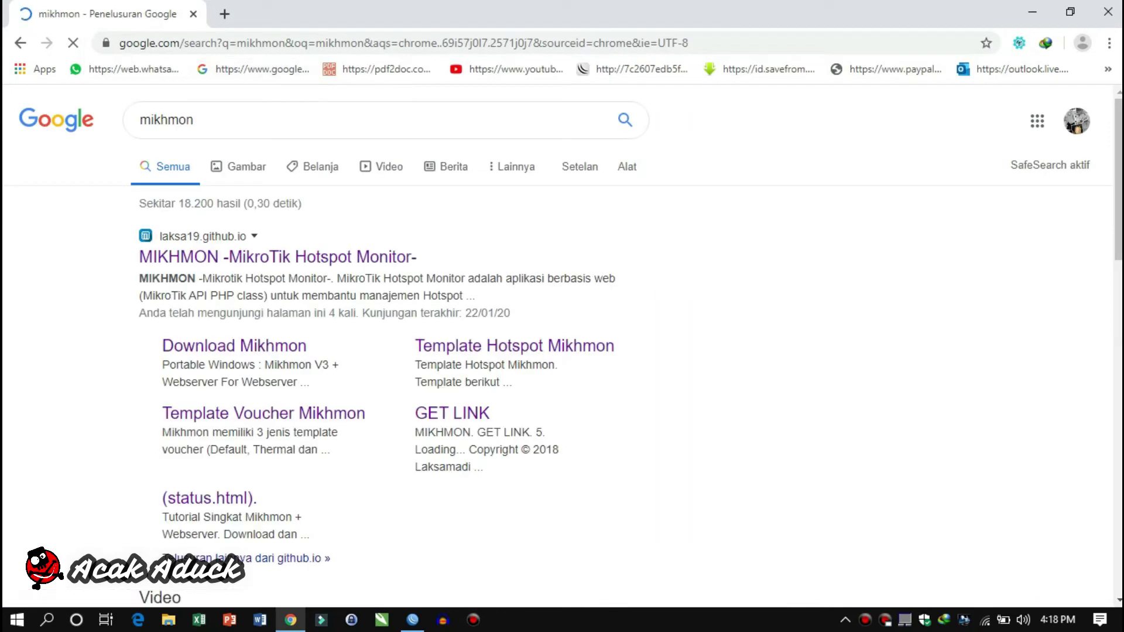
pyautogui.click(278, 258)
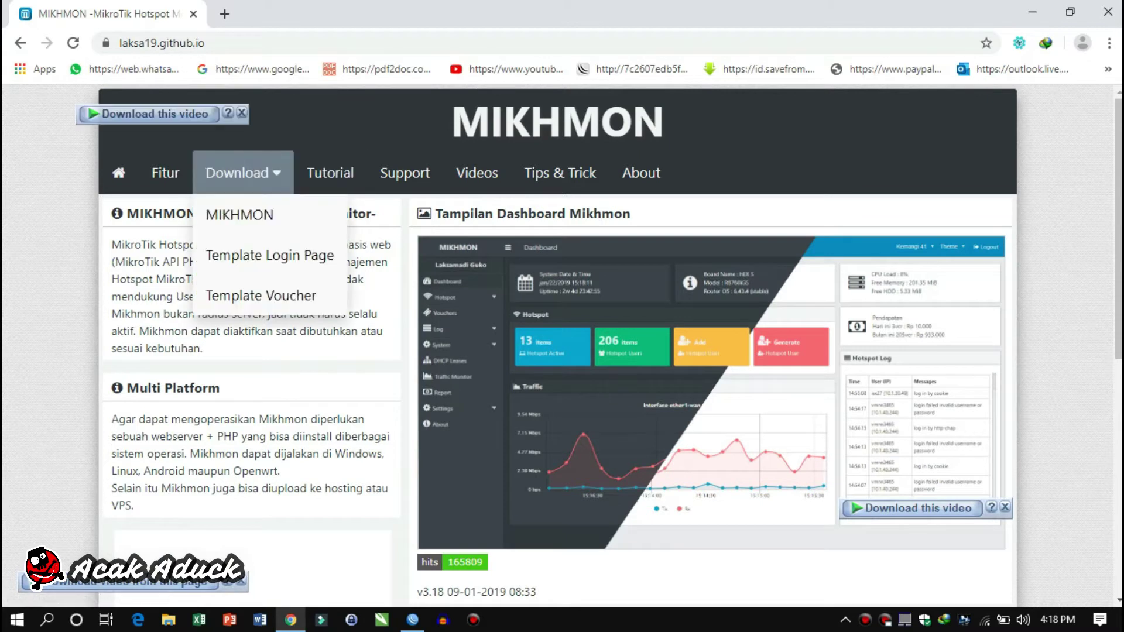
pyautogui.click(240, 173)
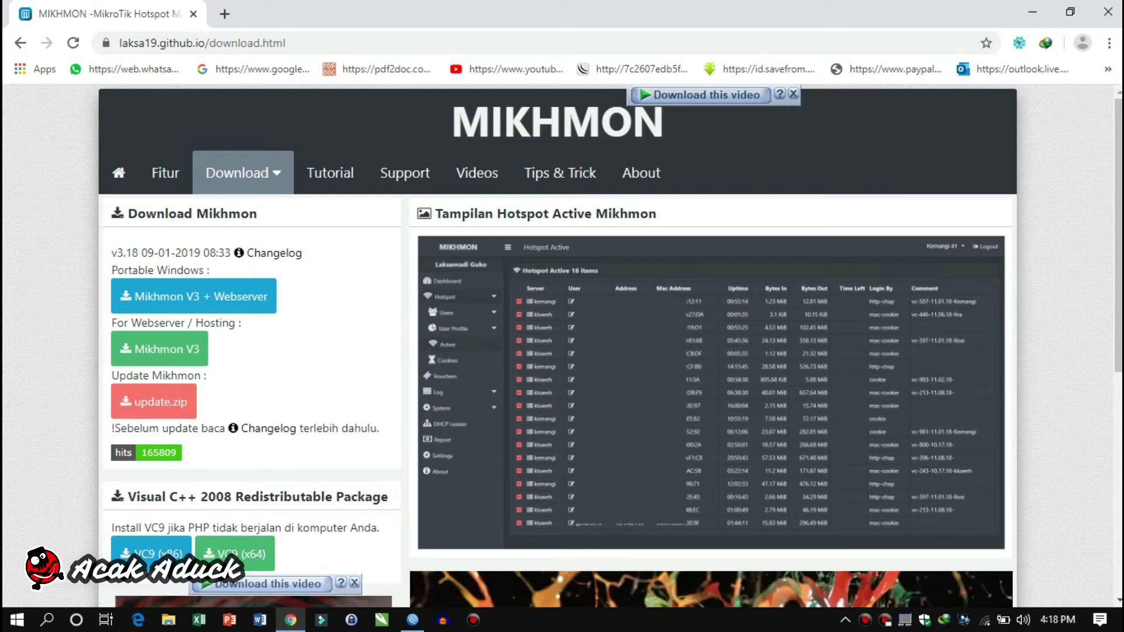
# Open Downloads\Compressed and inspect the Mikhmon Server folder inside mikhmonv3ws.zip
pyautogui.press('super+e')
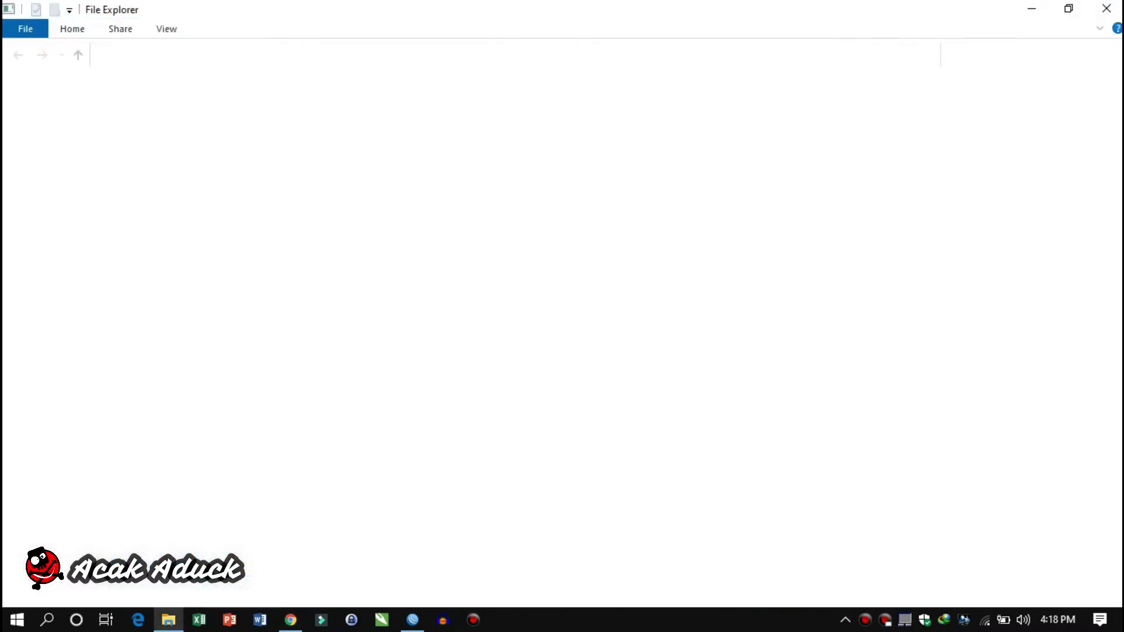
pyautogui.click(71, 135)
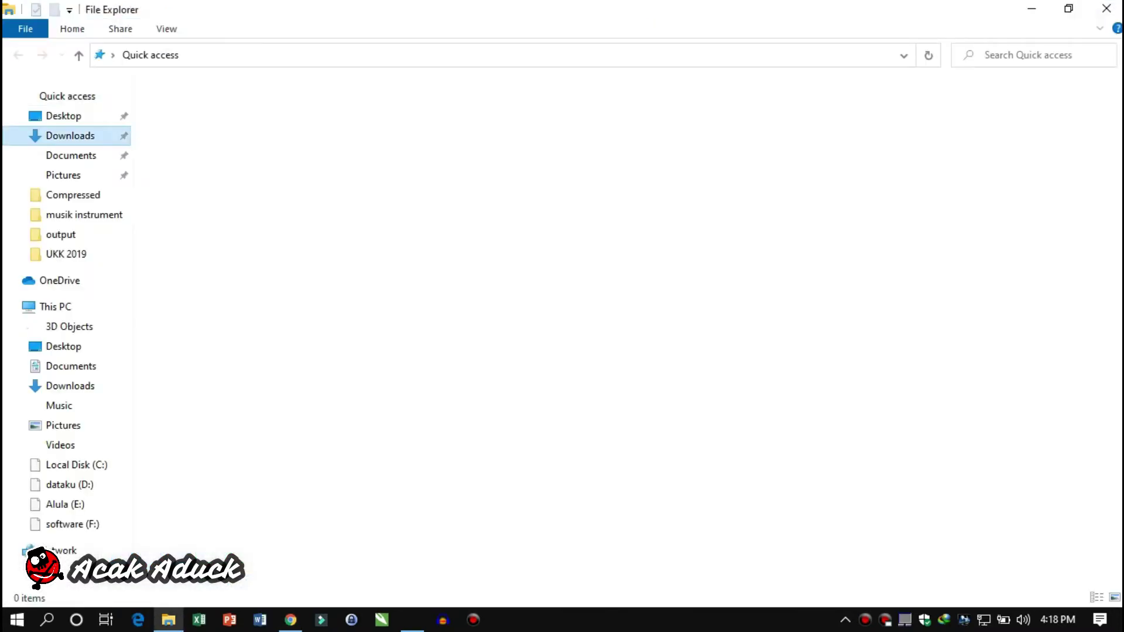
pyautogui.doubleClick(192, 173)
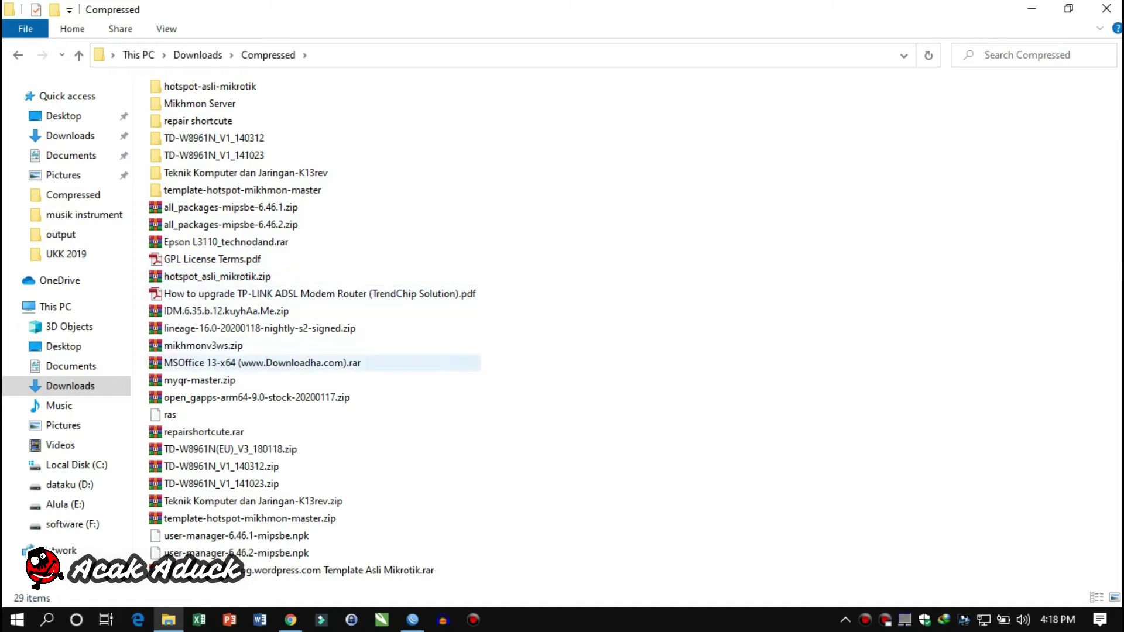
pyautogui.click(203, 346)
pyautogui.doubleClick(203, 345)
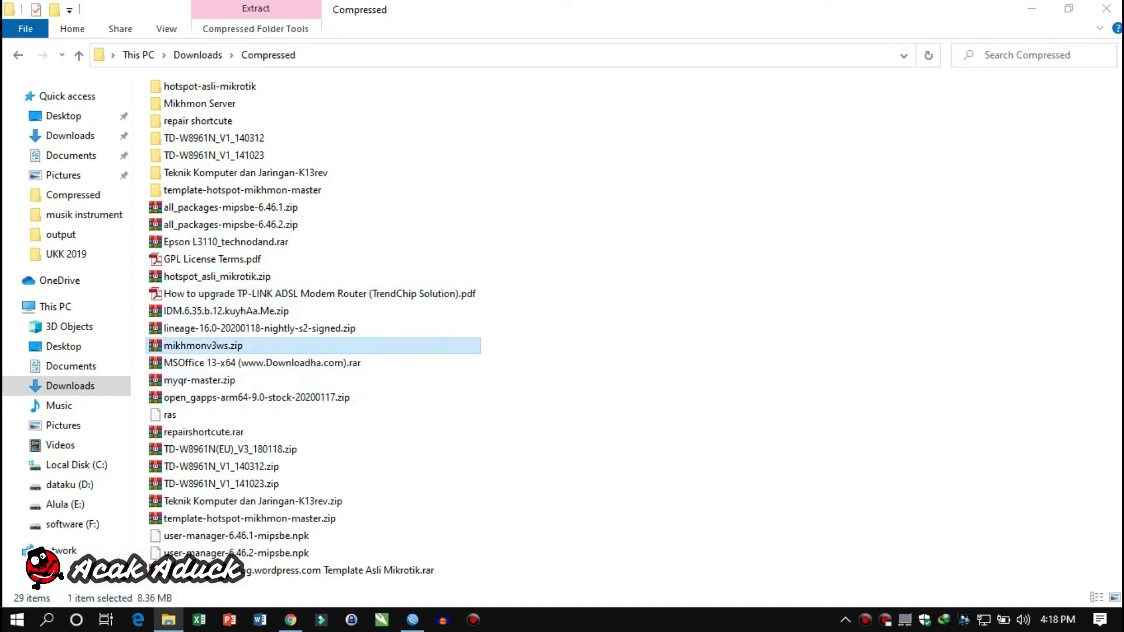
pyautogui.click(452, 199)
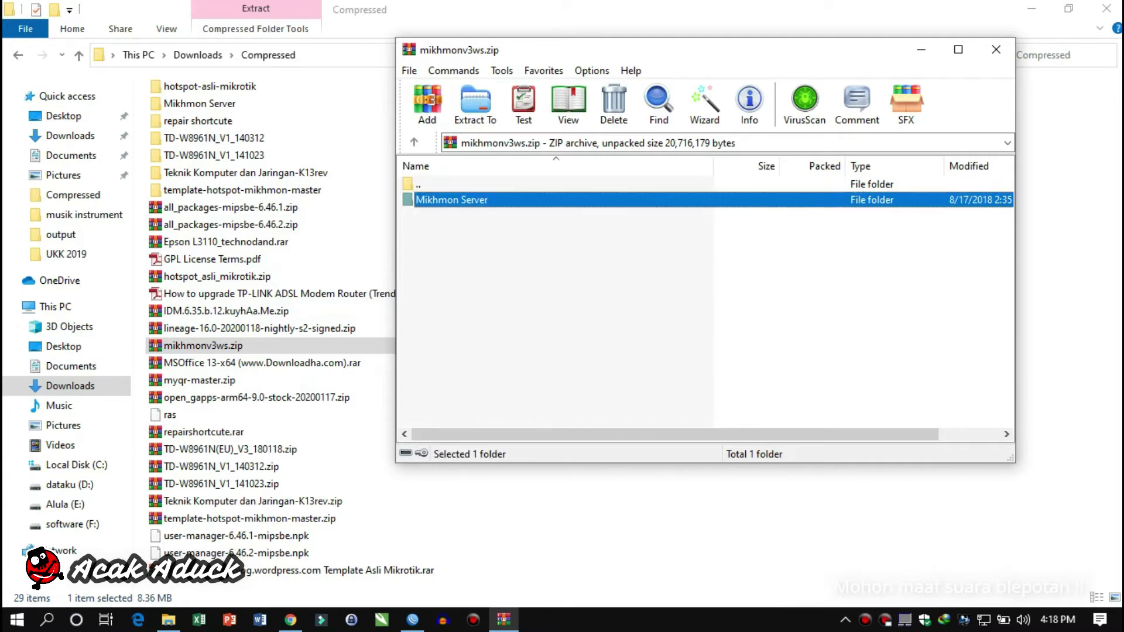
pyautogui.press('Return')
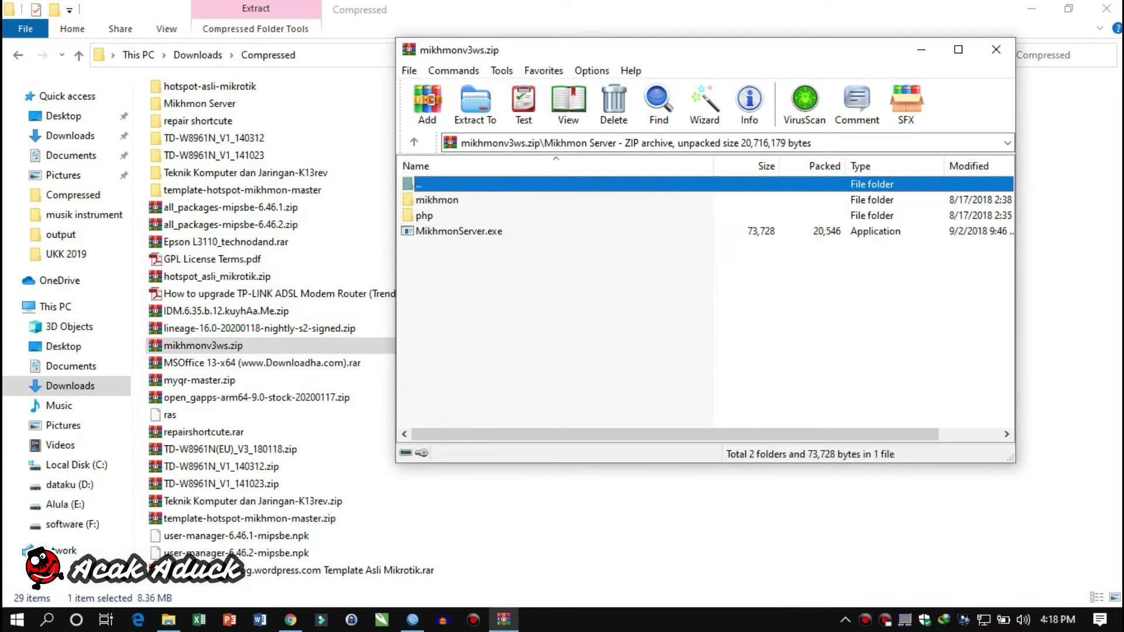
pyautogui.press('Return')
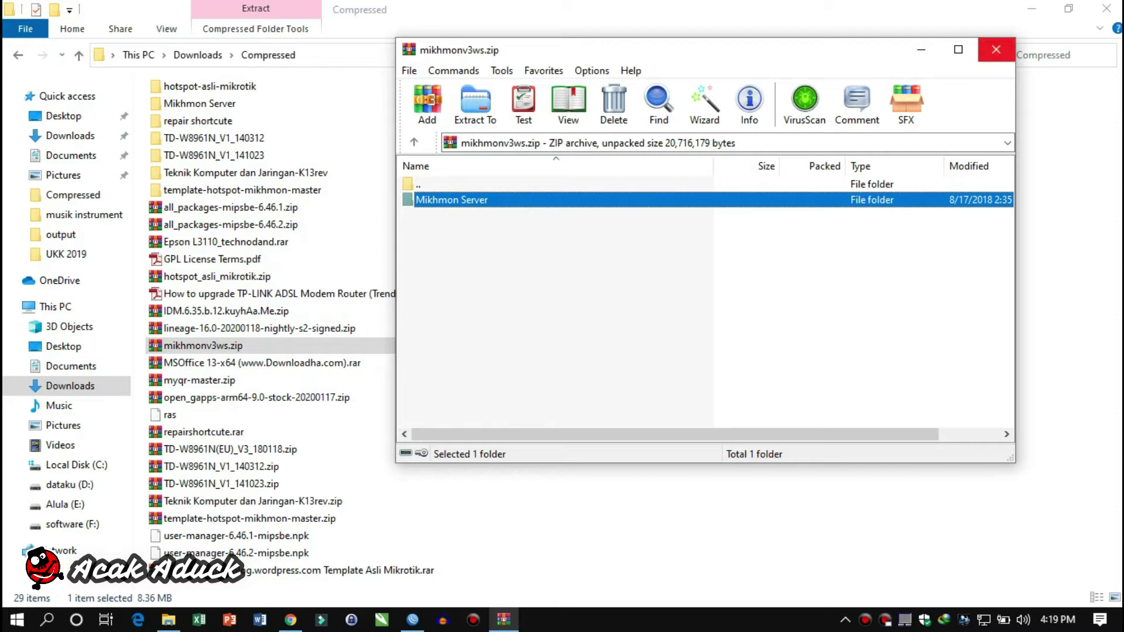
pyautogui.click(996, 50)
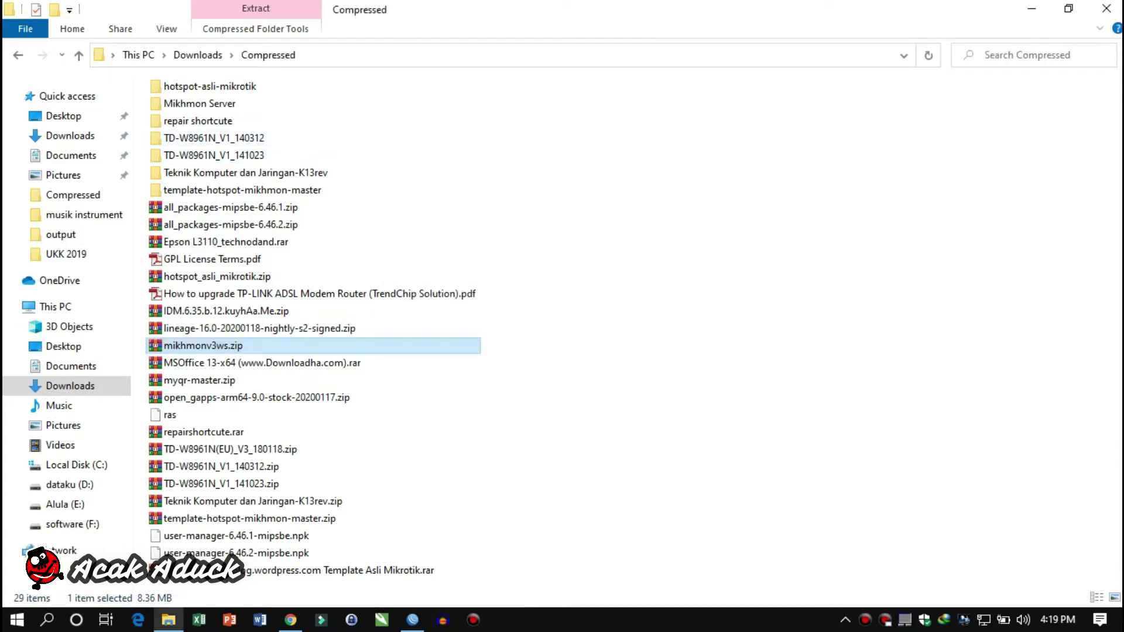
# Permanently delete the old Mikhmon Server folder, extract mikhmonv3ws.zip here, and return to Chrome
pyautogui.click(199, 103)
pyautogui.hotkey('shift', 'Delete')
pyautogui.press('Escape')
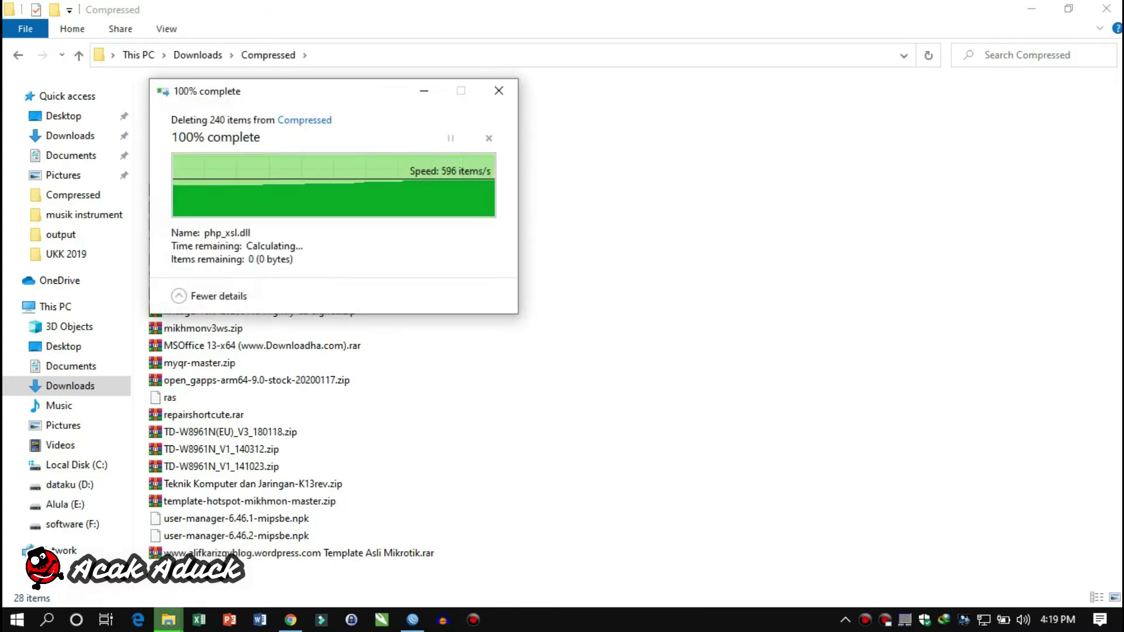
pyautogui.rightClick(211, 328)
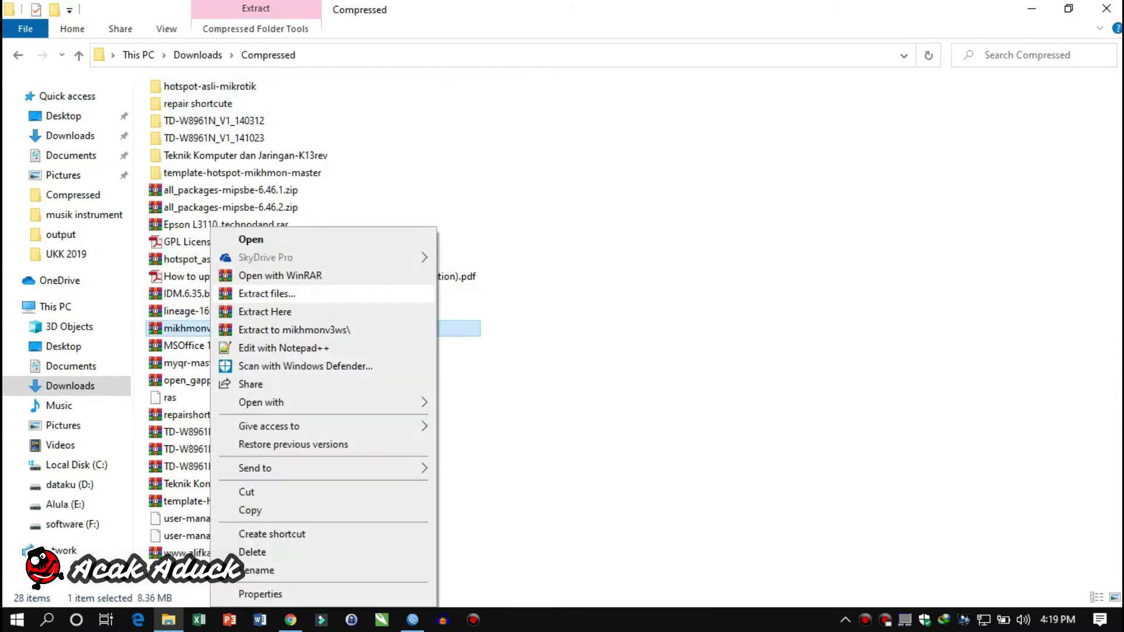
pyautogui.click(263, 311)
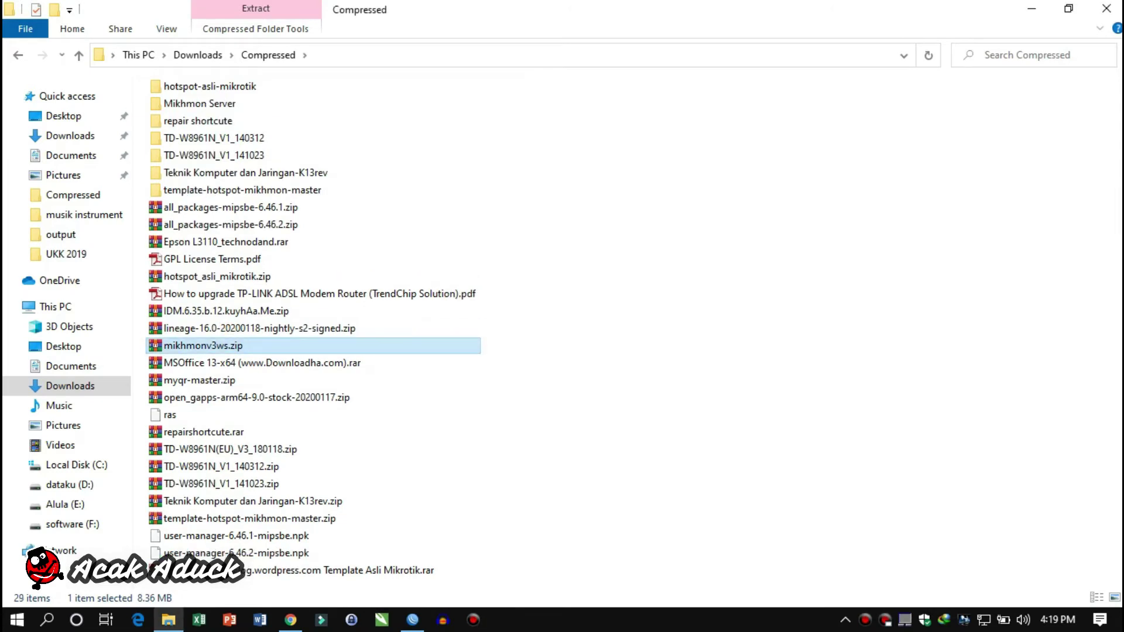
pyautogui.click(290, 620)
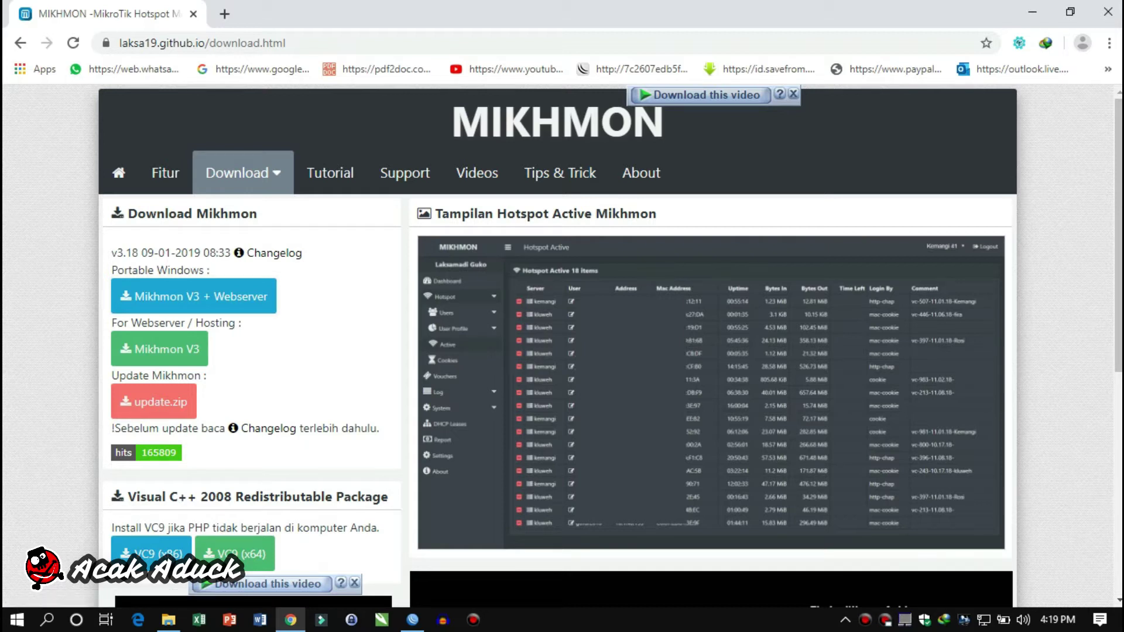
# Read through the Mikhmon Tutorial page
pyautogui.click(330, 173)
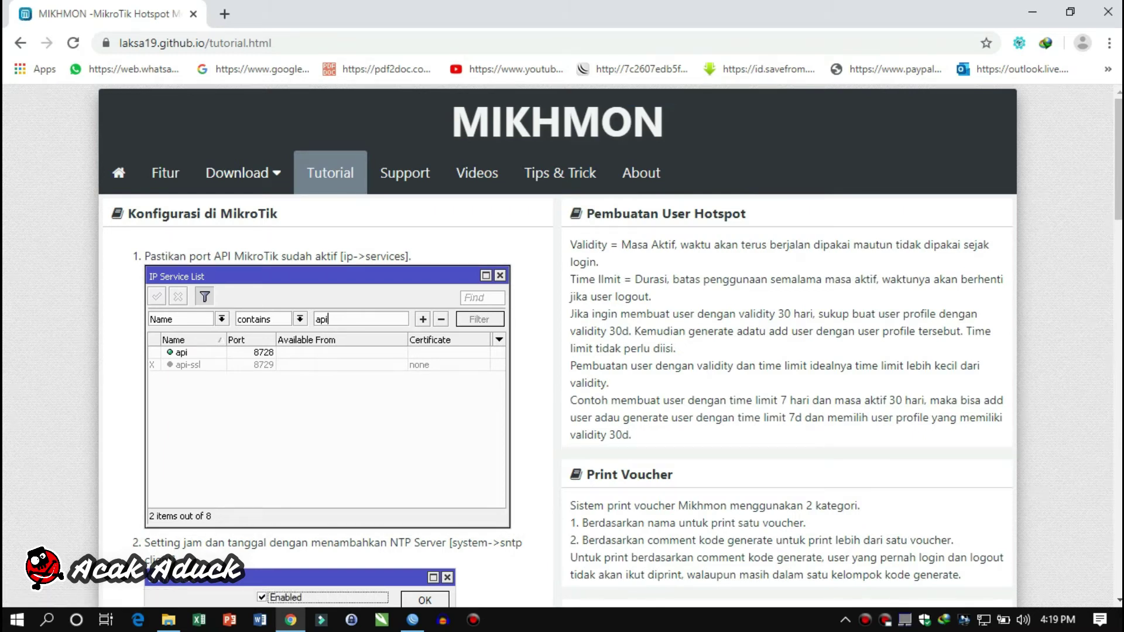
pyautogui.scroll(-8, 556, 345)
pyautogui.scroll(7, 556, 345)
pyautogui.scroll(-4, 556, 346)
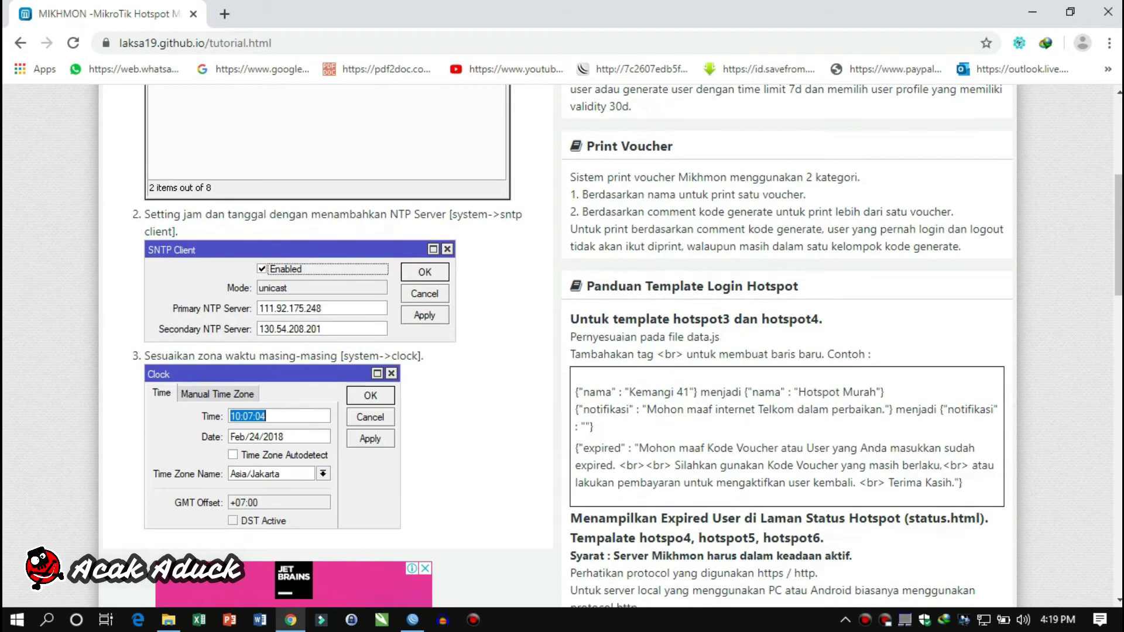
pyautogui.scroll(5, 556, 346)
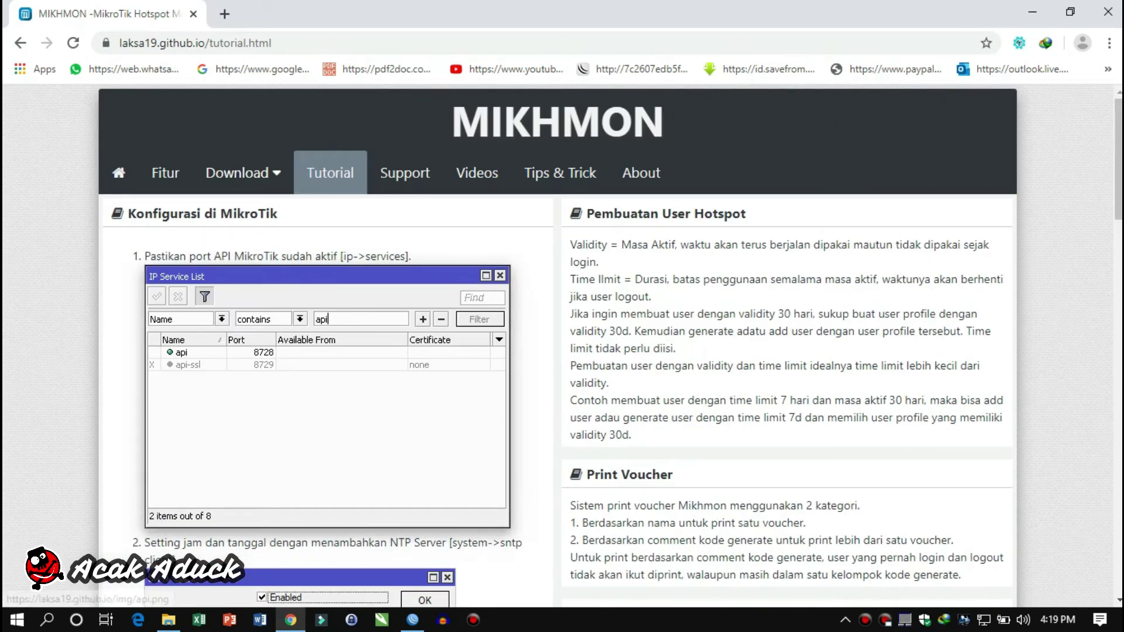
pyautogui.scroll(-7, 328, 398)
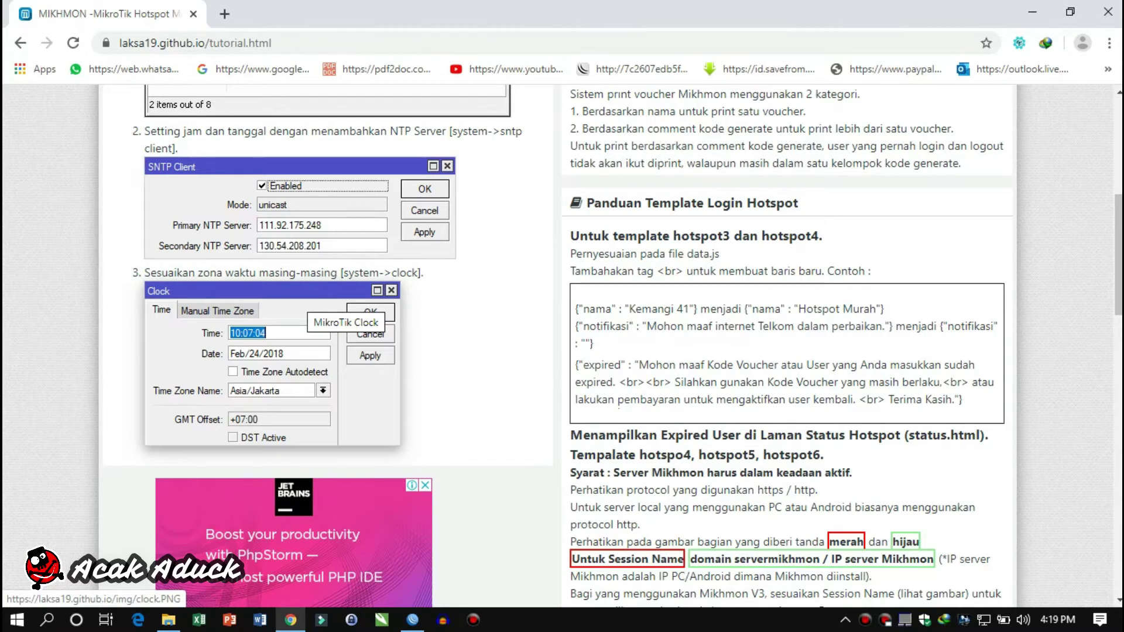
pyautogui.scroll(-6, 328, 317)
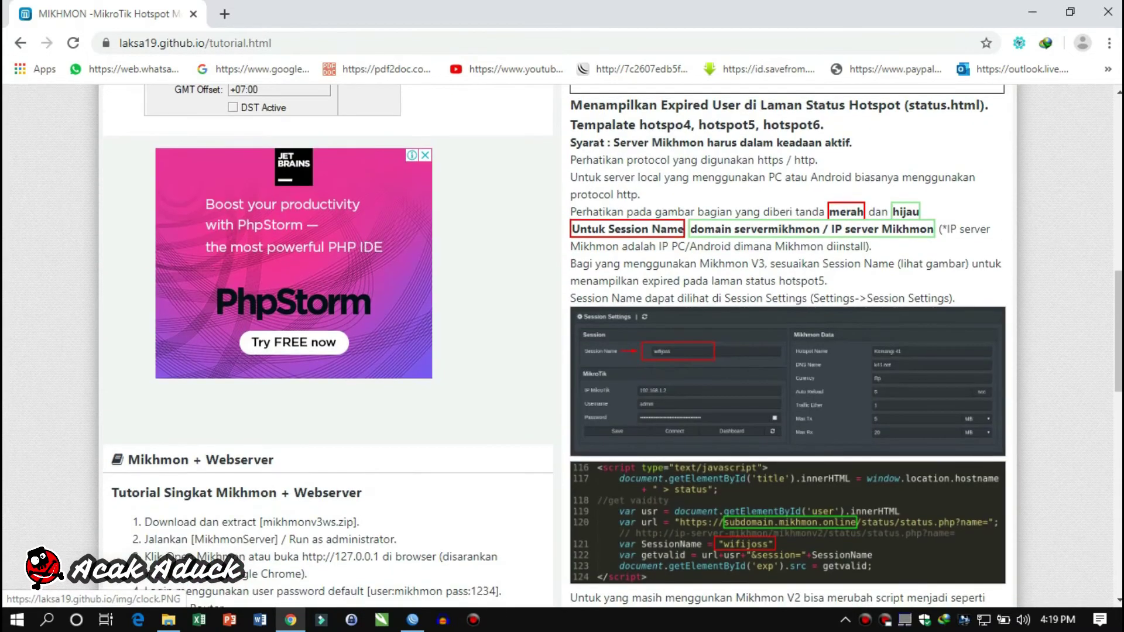
pyautogui.scroll(-4, 328, 317)
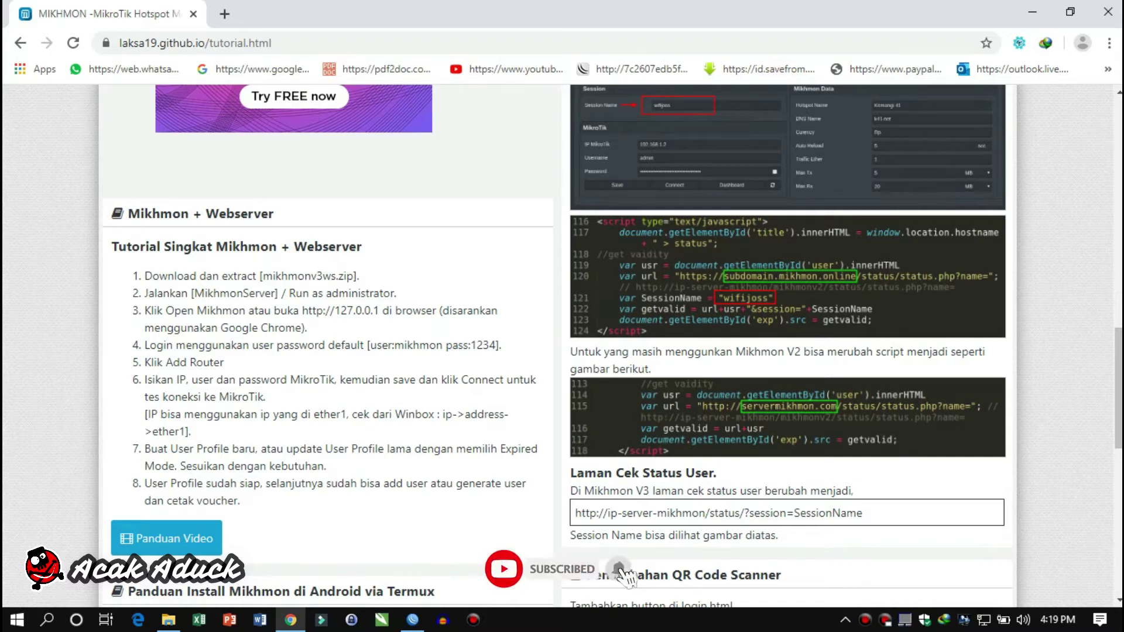
pyautogui.scroll(-2, 328, 316)
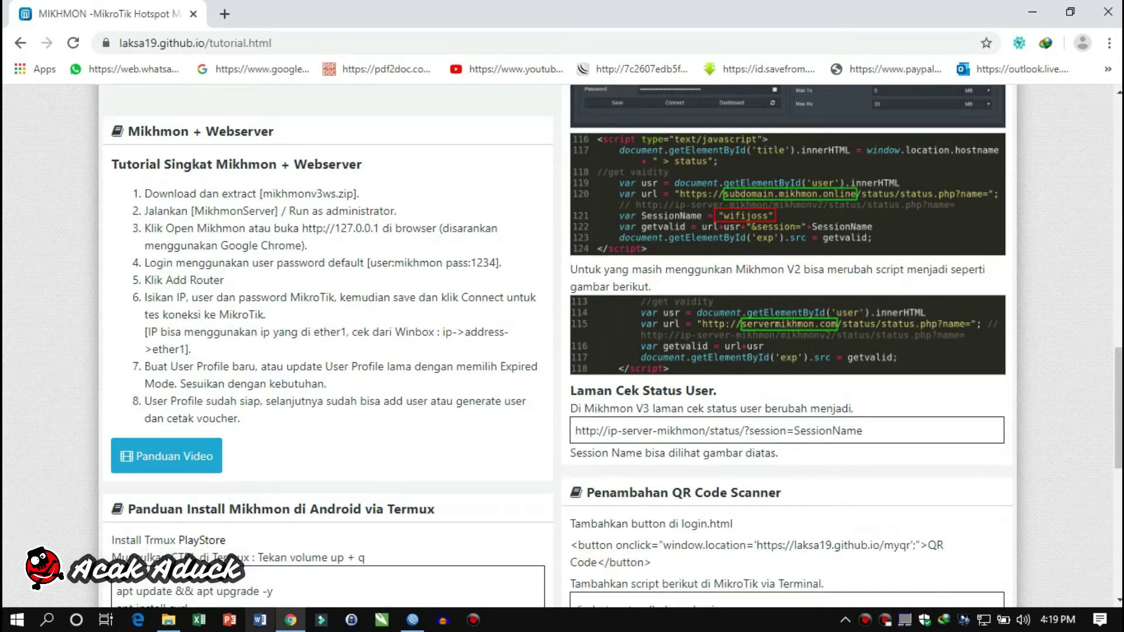
# Open the extracted Mikhmon Server folder in File Explorer and select MikhmonServer.exe
pyautogui.click(169, 620)
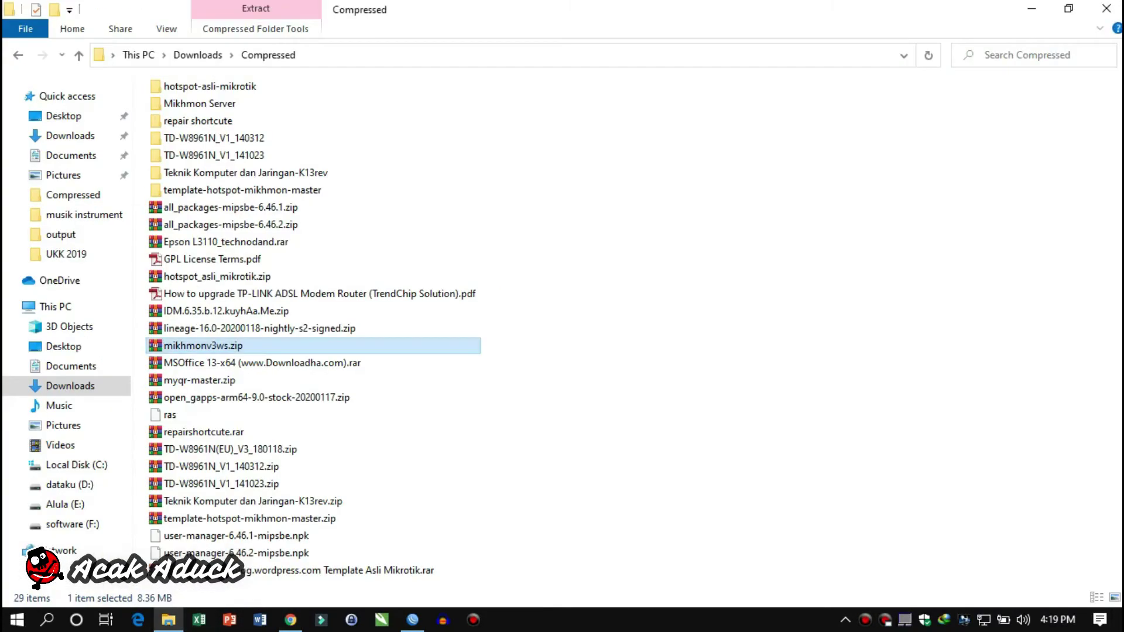
pyautogui.doubleClick(199, 103)
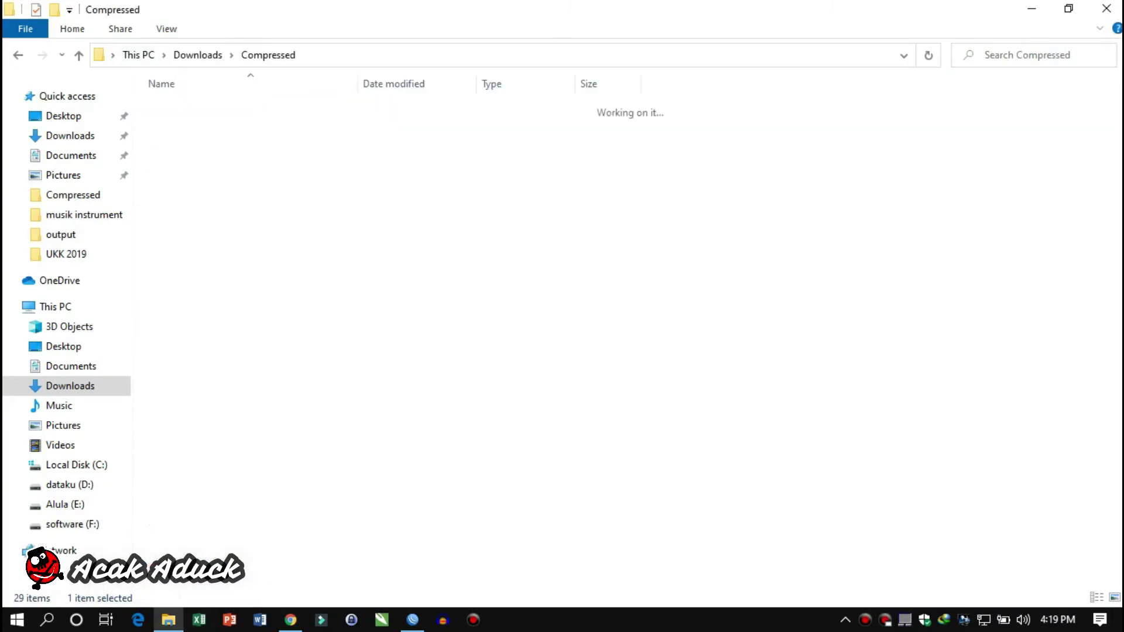
pyautogui.click(208, 142)
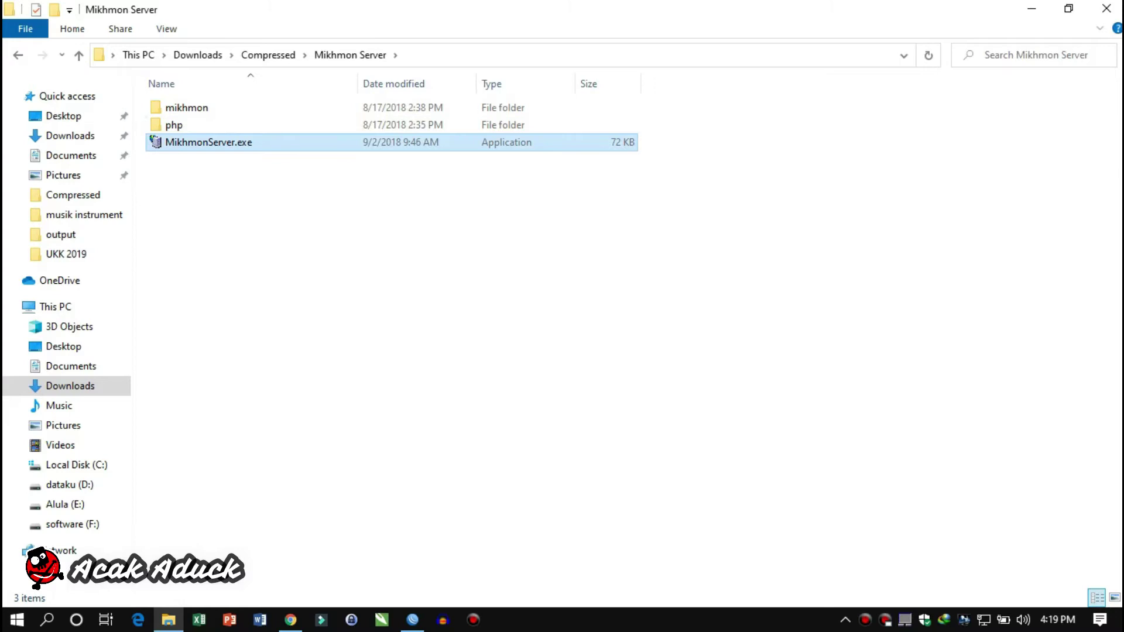
# Run MikhmonServer.exe as administrator and start the server on port 80
pyautogui.rightClick(198, 144)
pyautogui.click(264, 175)
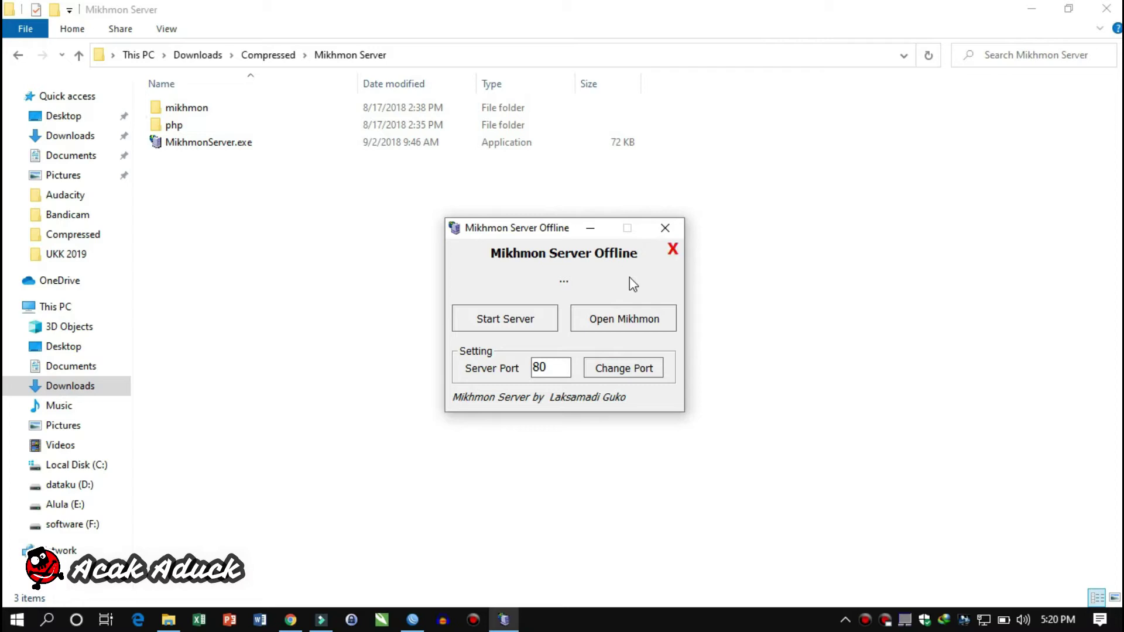
pyautogui.click(541, 320)
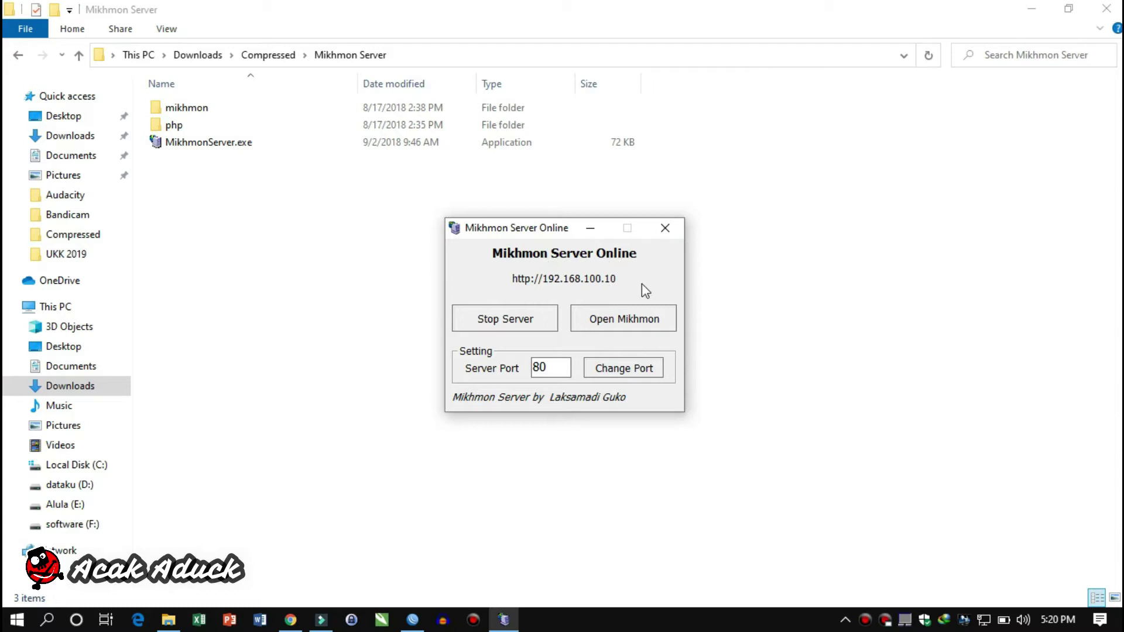
# Open Mikhmon and log in with the default mikhmon admin credentials
pyautogui.click(639, 318)
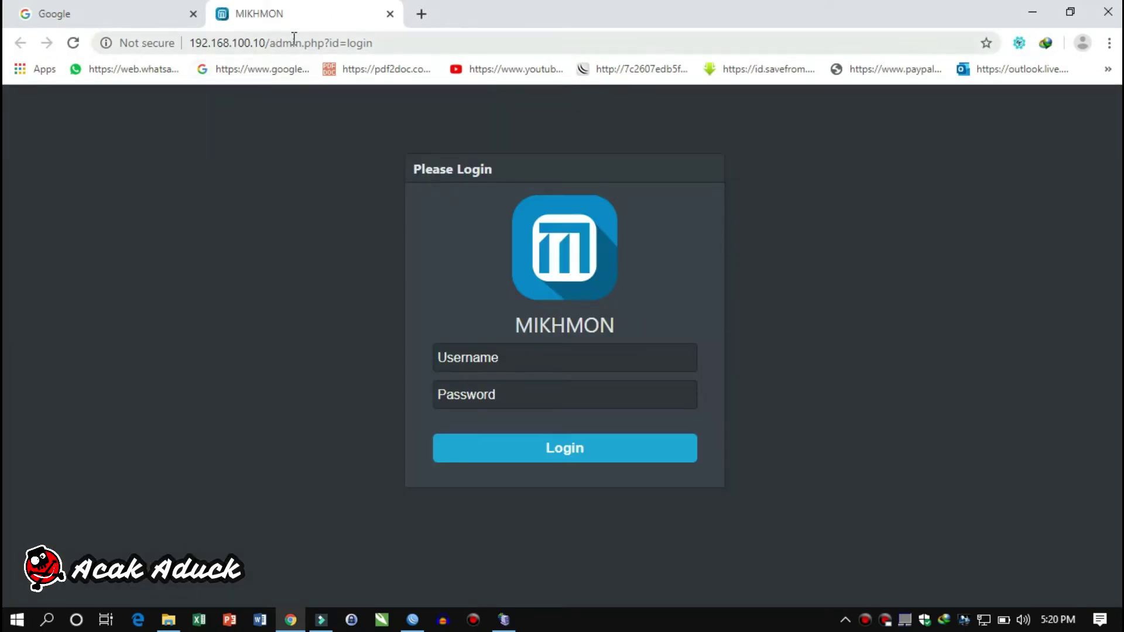
pyautogui.click(516, 357)
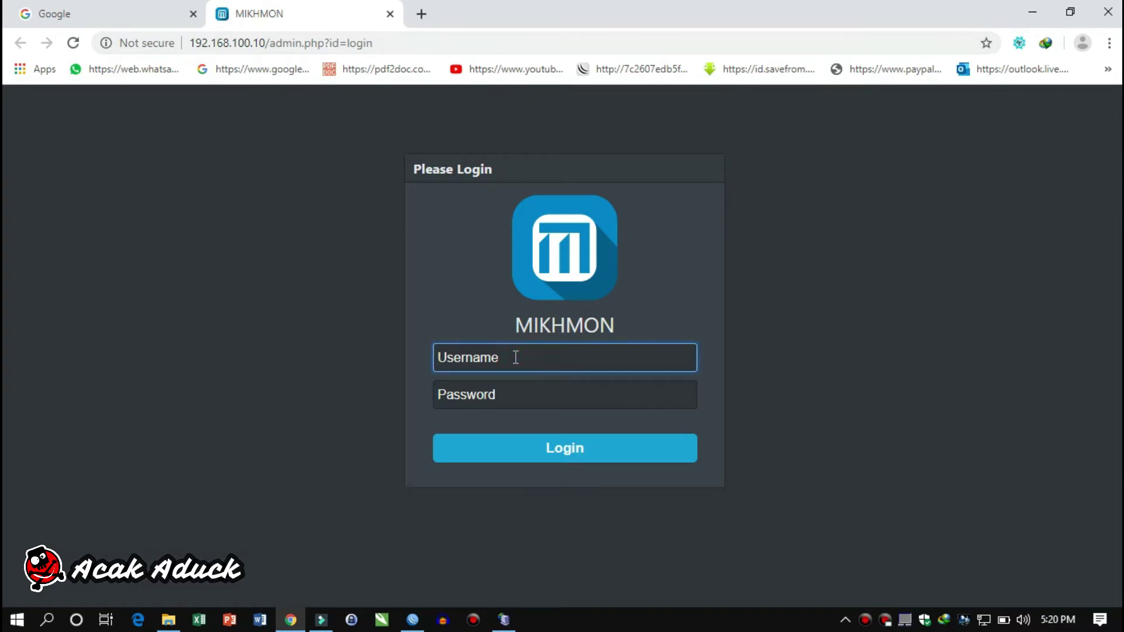
pyautogui.write('mikhmon')
pyautogui.press('Tab')
pyautogui.write('•')
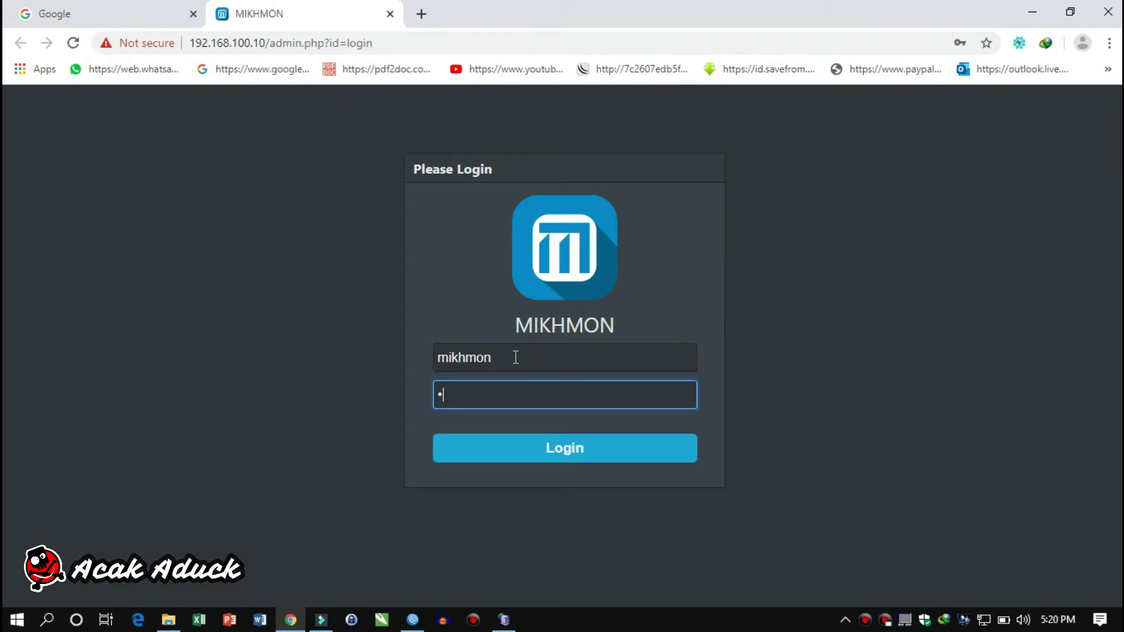
pyautogui.write('•••')
pyautogui.click(534, 448)
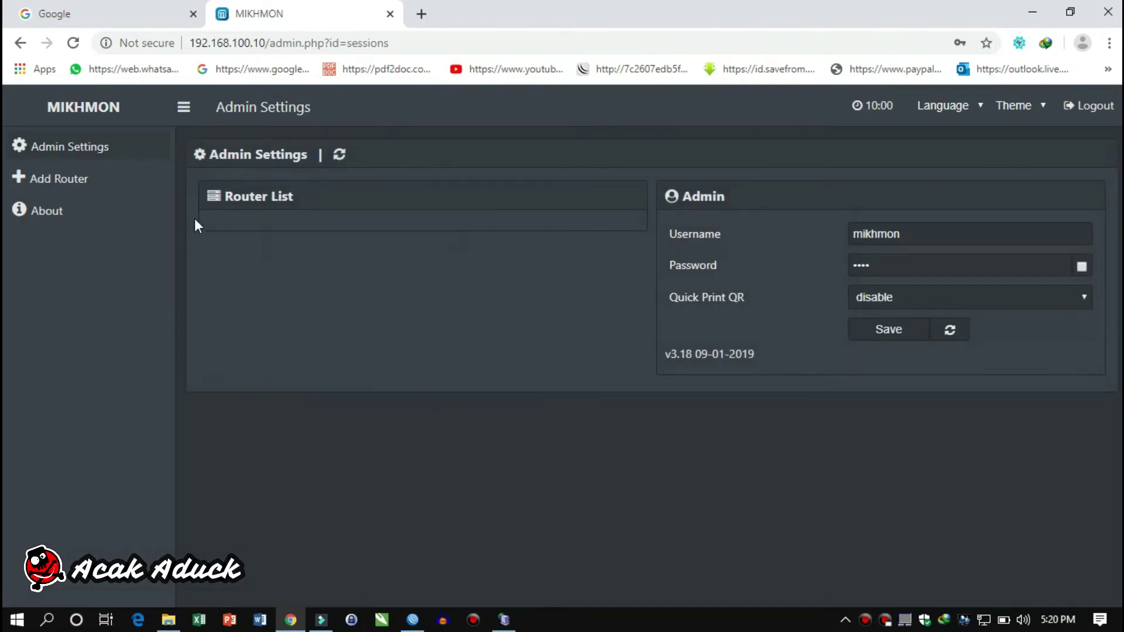
# Add a new router session named 'voucher', leaving the IP MikroTik field for WinBox lookup
pyautogui.click(60, 180)
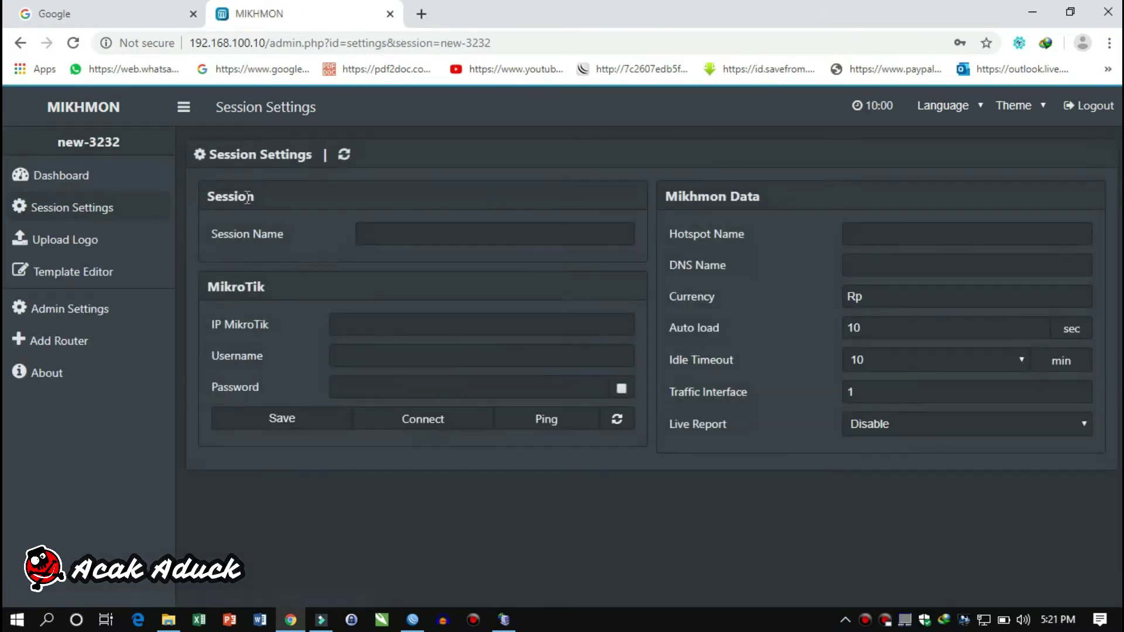
pyautogui.click(373, 232)
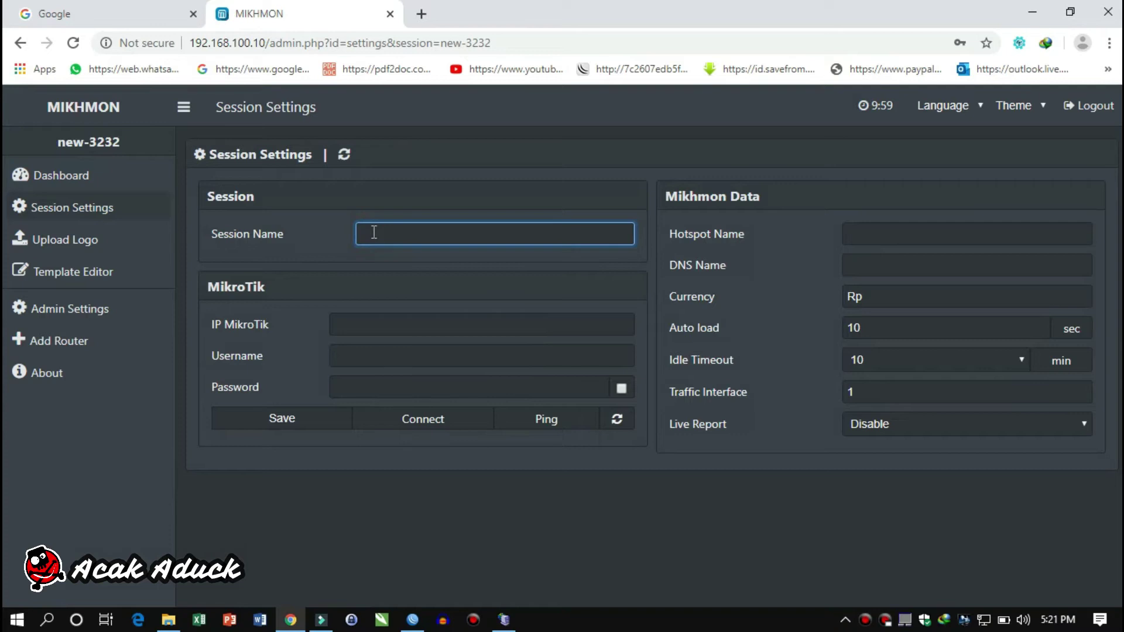
pyautogui.write('voucher')
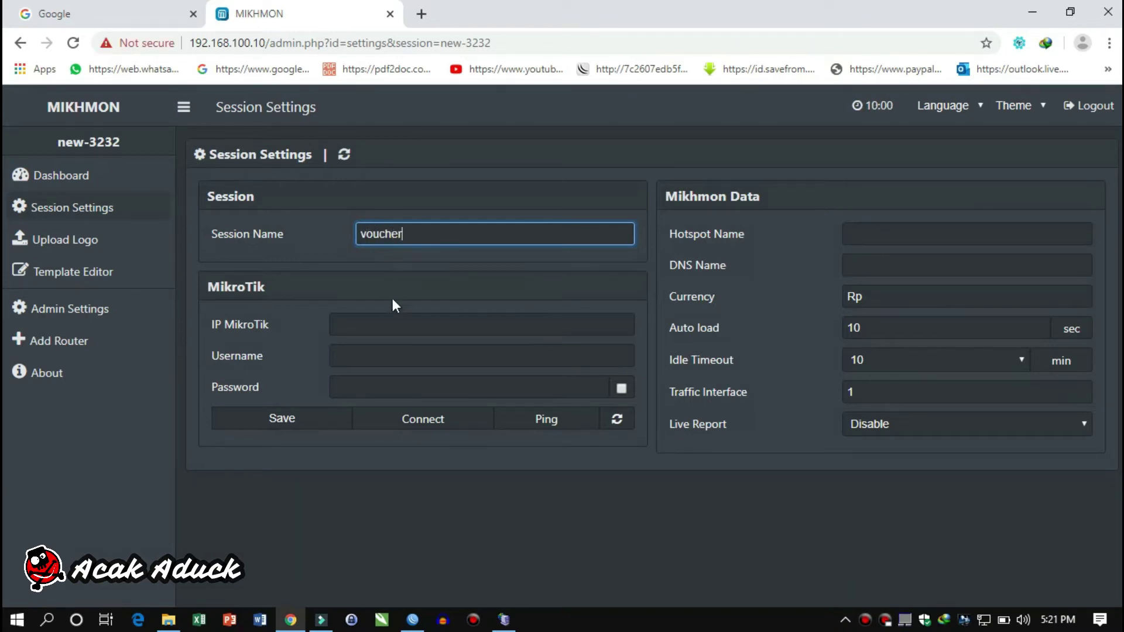
pyautogui.click(394, 319)
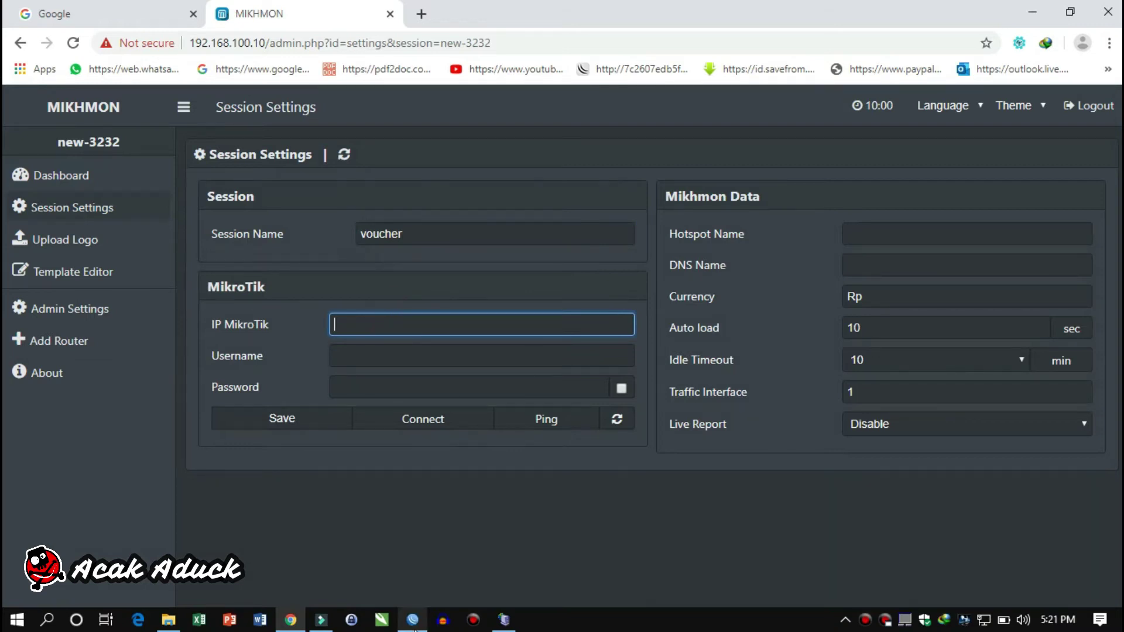
pyautogui.click(412, 619)
# Copy the router address 192.168.1.3/24 from WinBox's IP Address List, then return to Chrome
pyautogui.click(64, 217)
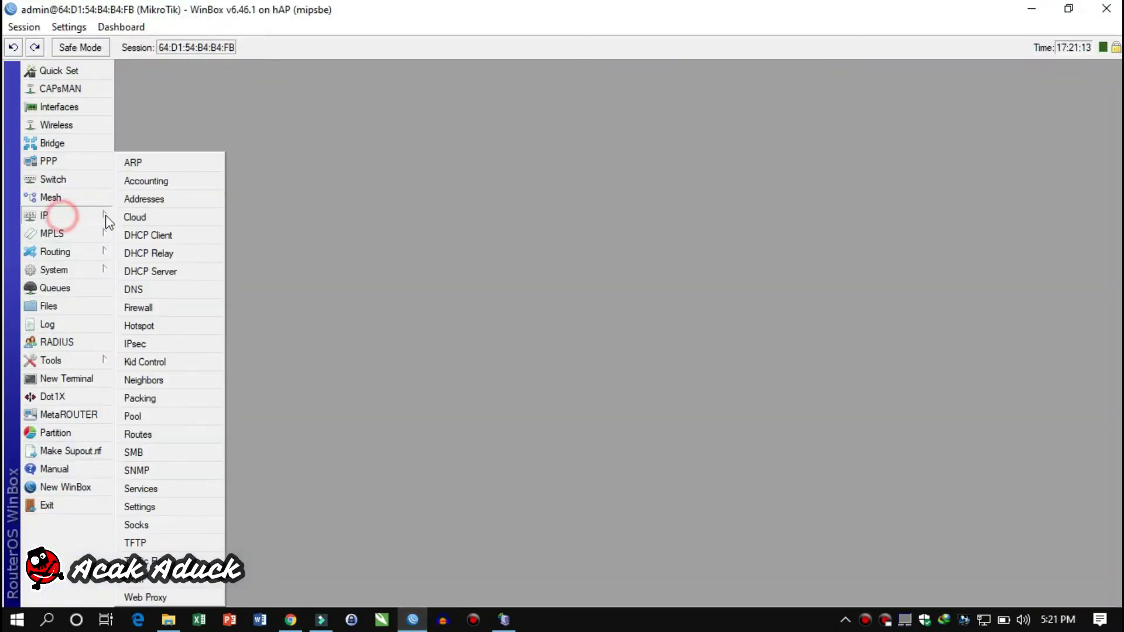
pyautogui.click(152, 199)
pyautogui.click(366, 185)
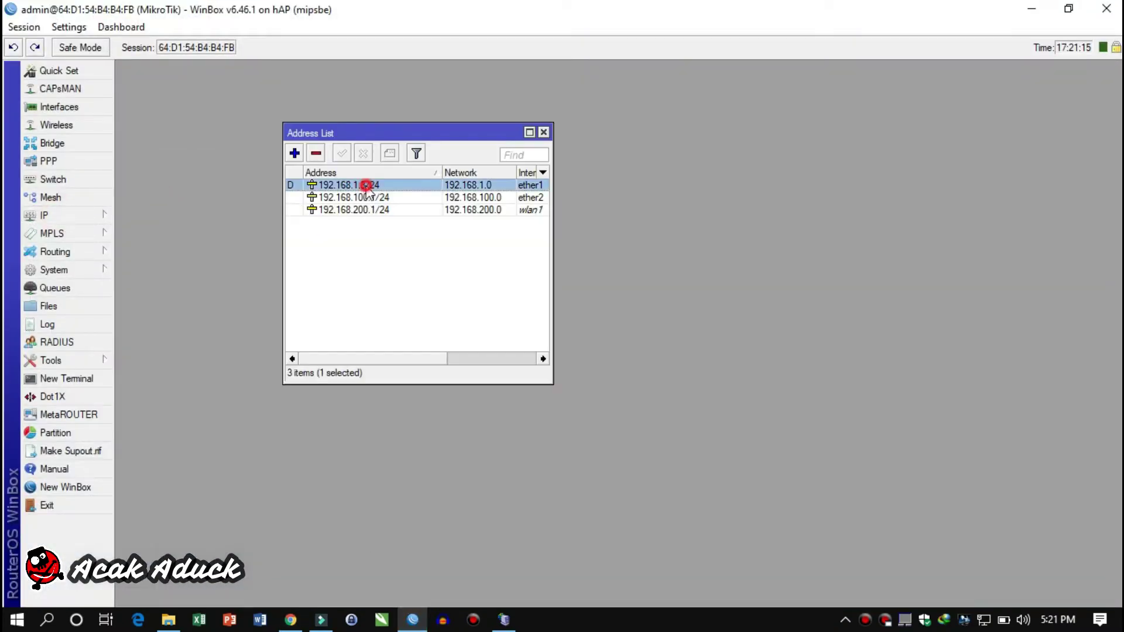
pyautogui.doubleClick(366, 186)
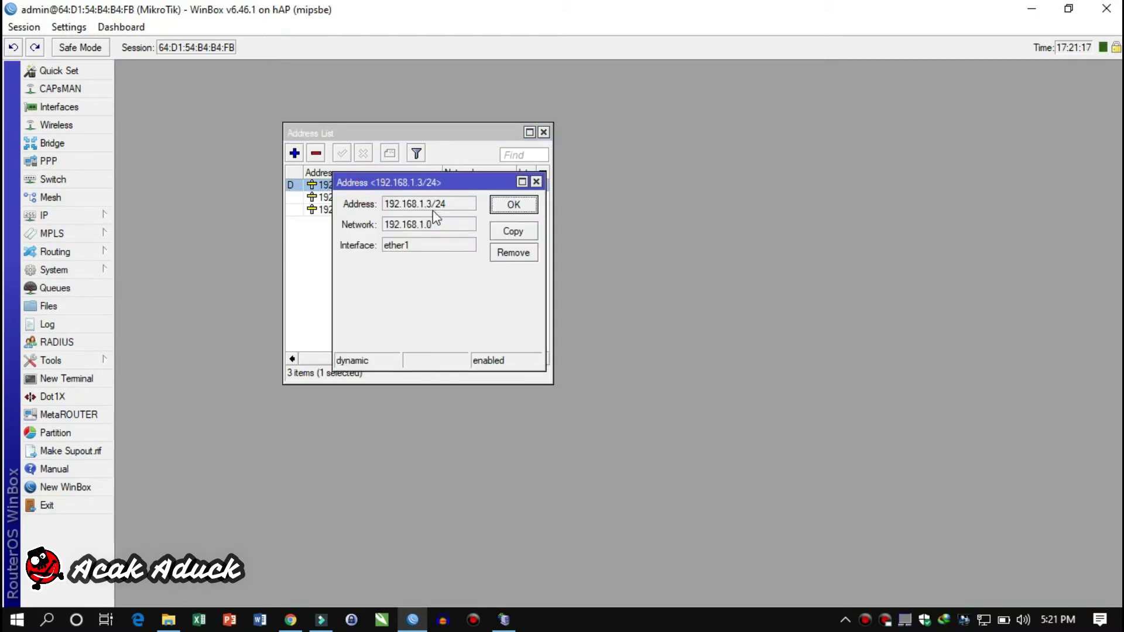
pyautogui.moveTo(459, 204); pyautogui.dragTo(383, 205)
pyautogui.rightClick(413, 206)
pyautogui.click(434, 219)
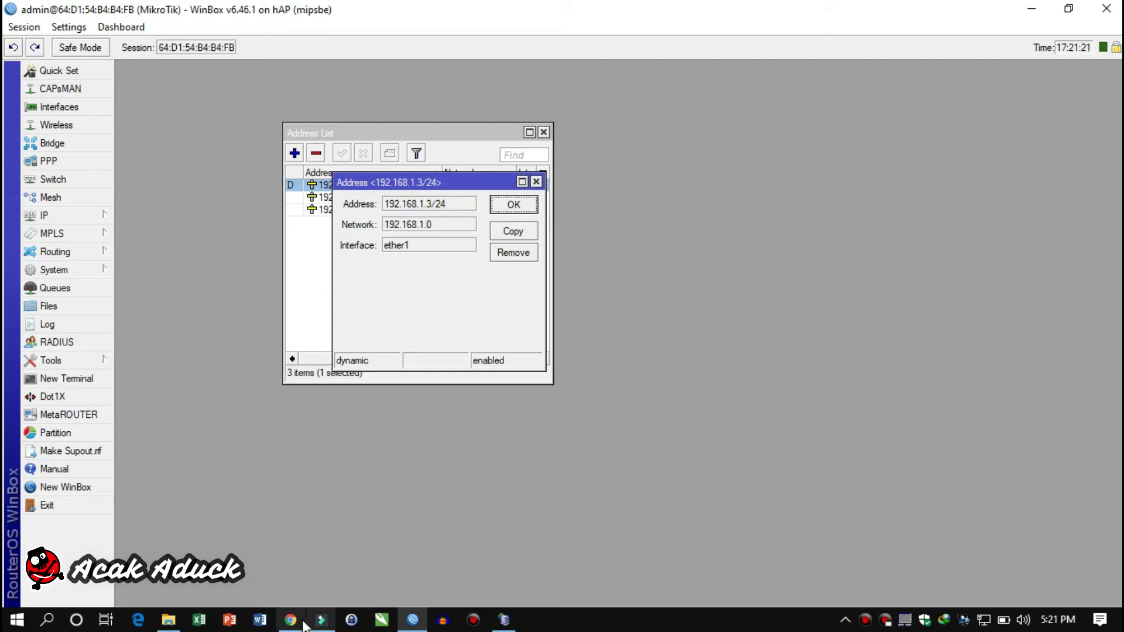
pyautogui.click(291, 620)
# Enter IP MikroTik 192.168.1.3, username admin and the router password
pyautogui.rightClick(353, 325)
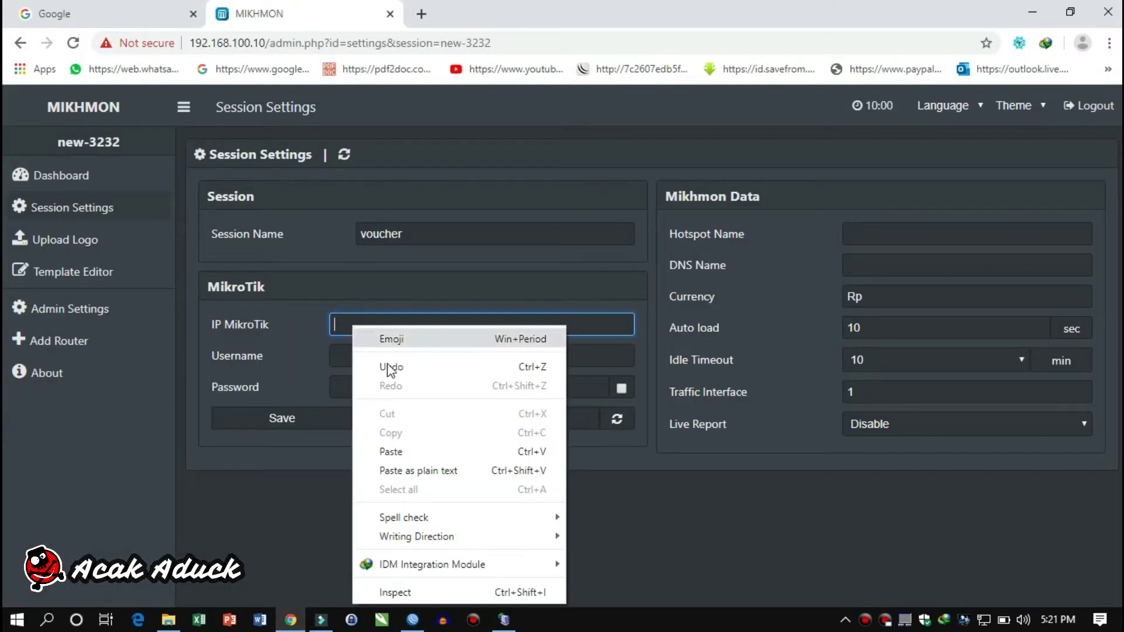
pyautogui.click(396, 453)
pyautogui.press('BackSpace')
pyautogui.press('BackSpace')
pyautogui.press('BackSpace')
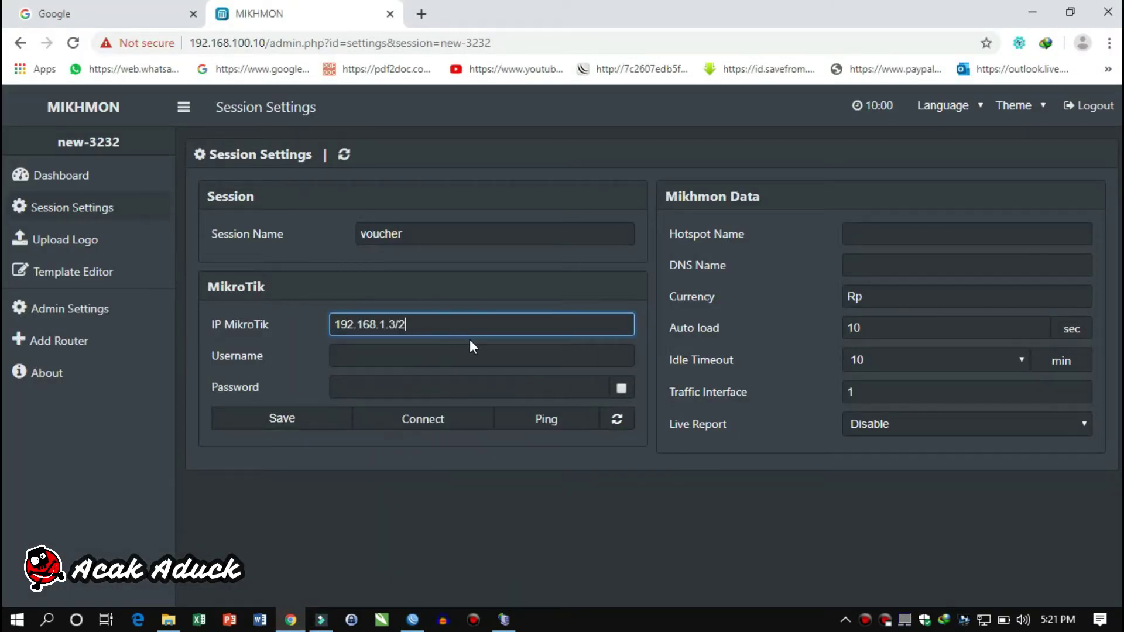
pyautogui.click(458, 358)
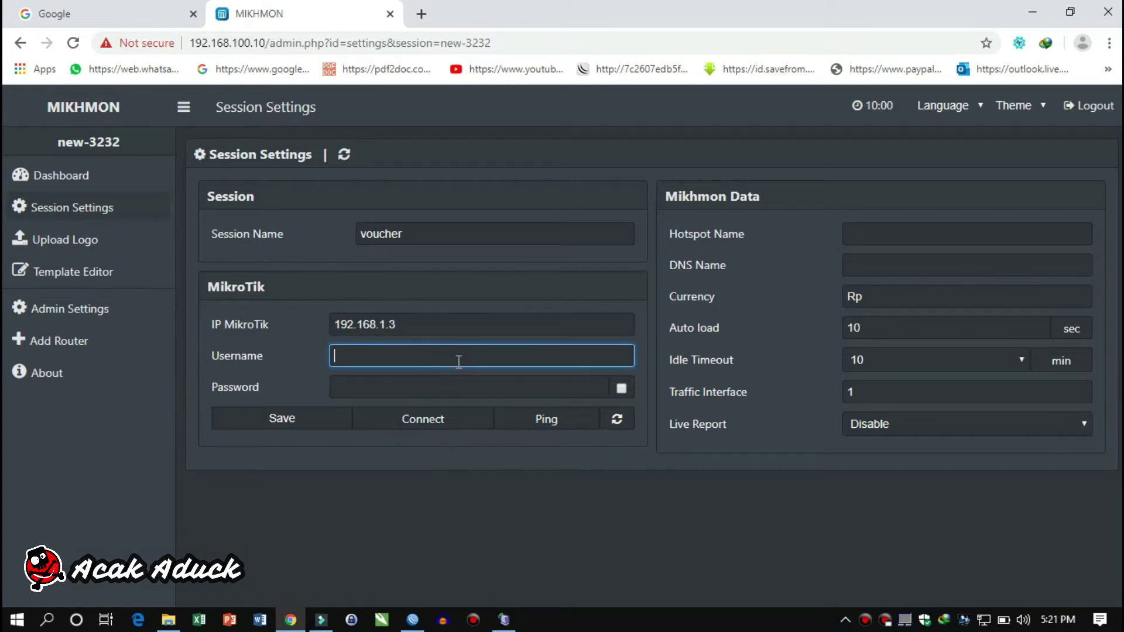
pyautogui.write('admin')
pyautogui.click(453, 388)
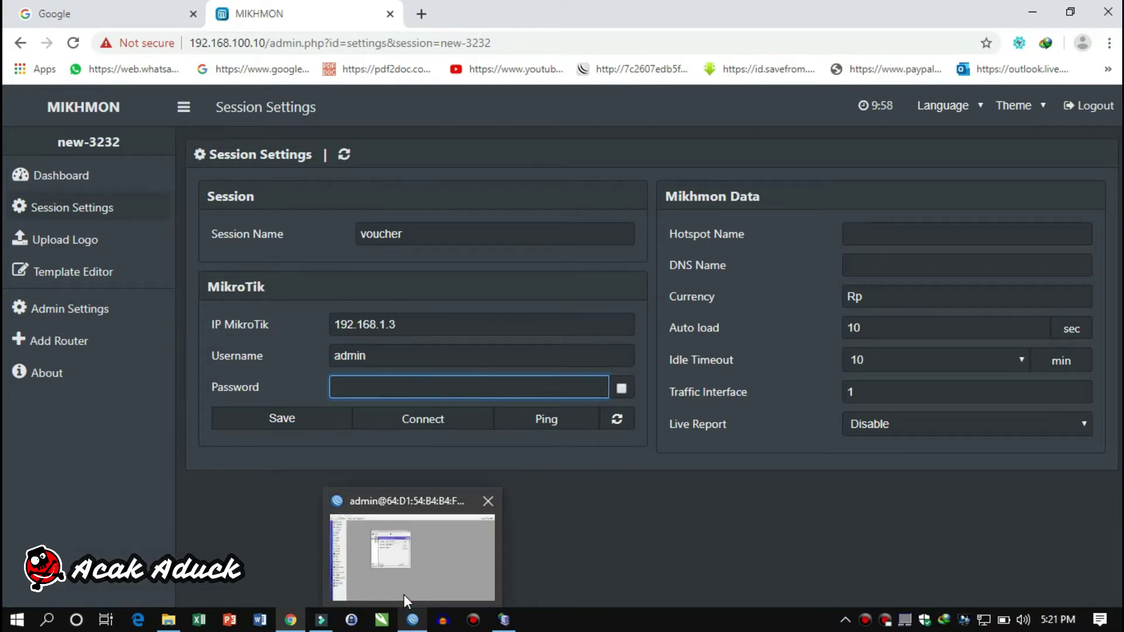
pyautogui.write('1234')
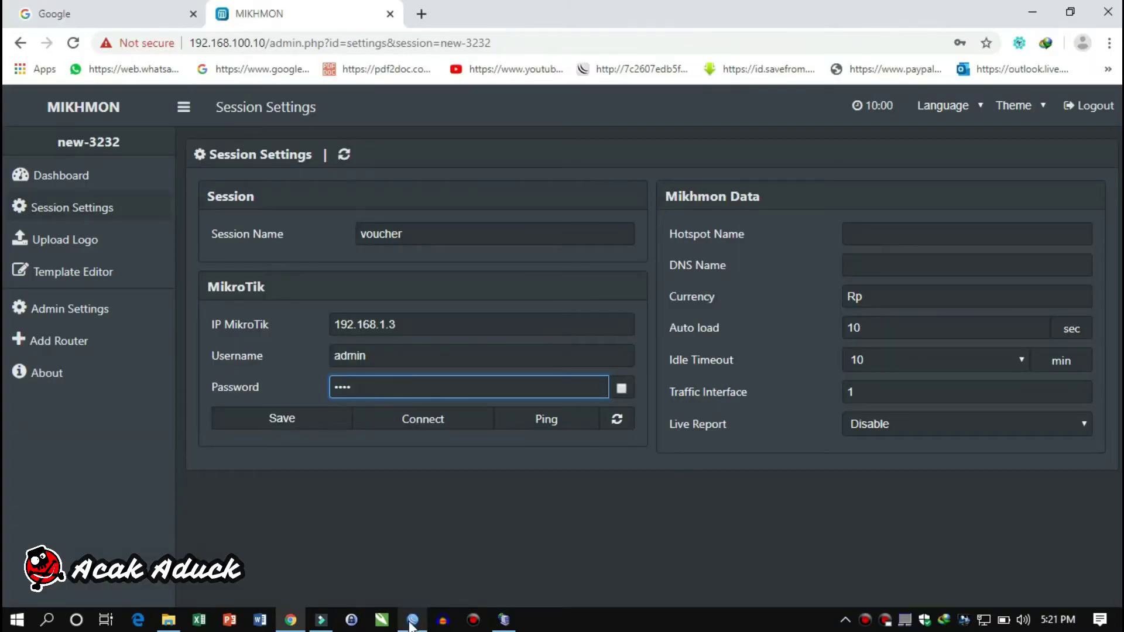
# Check WinBox's System password window without changing it, then return to Mikhmon
pyautogui.click(412, 620)
pyautogui.click(58, 273)
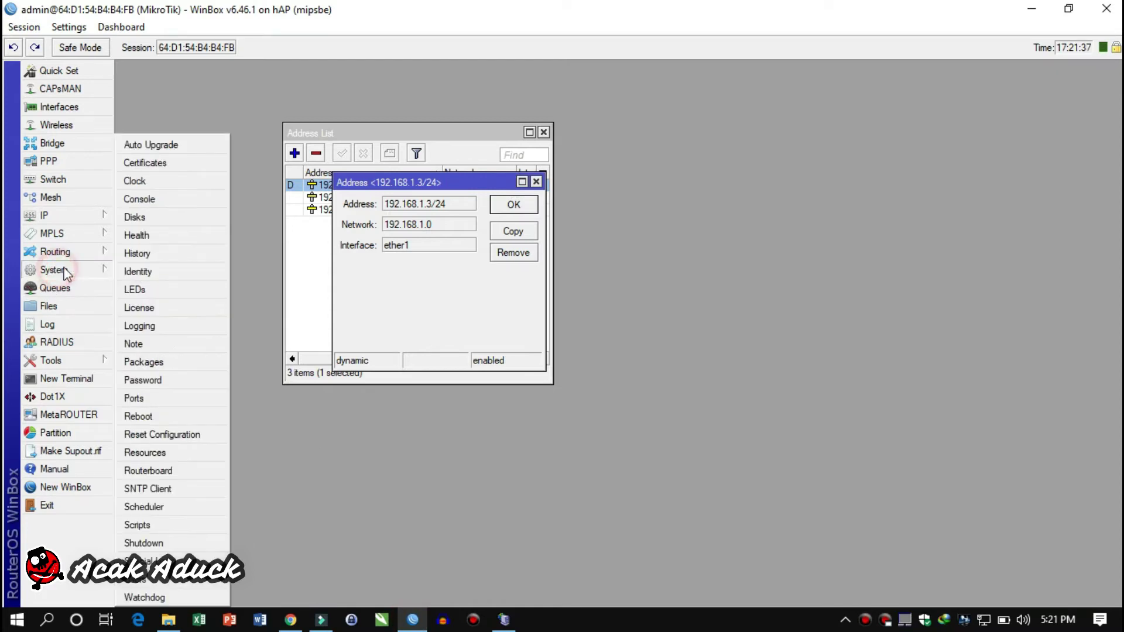
pyautogui.click(161, 372)
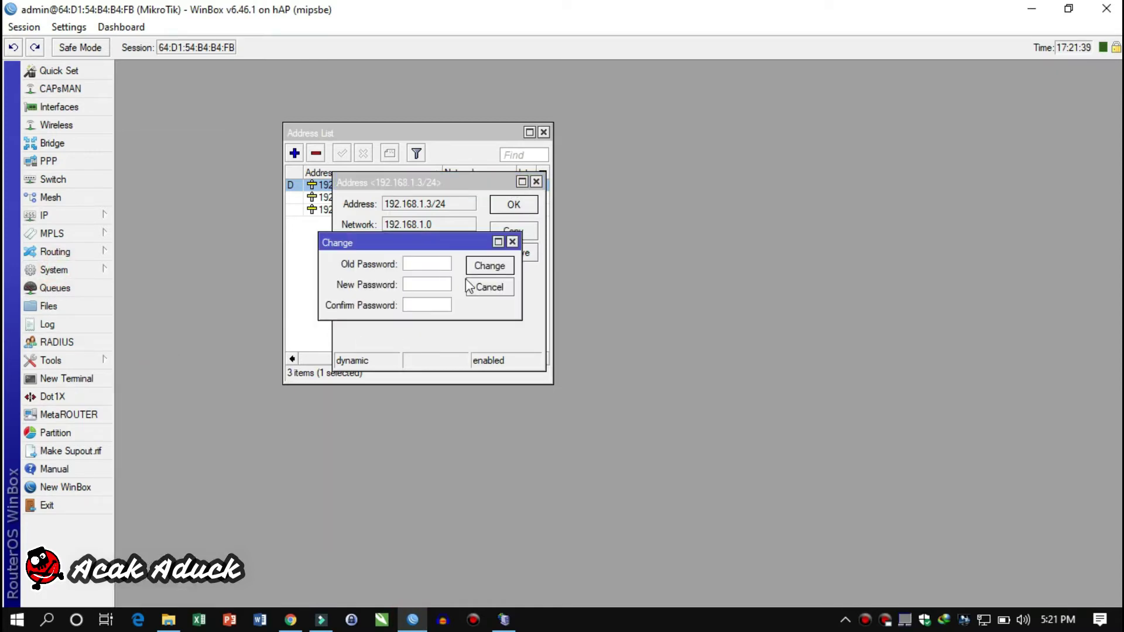
pyautogui.click(490, 287)
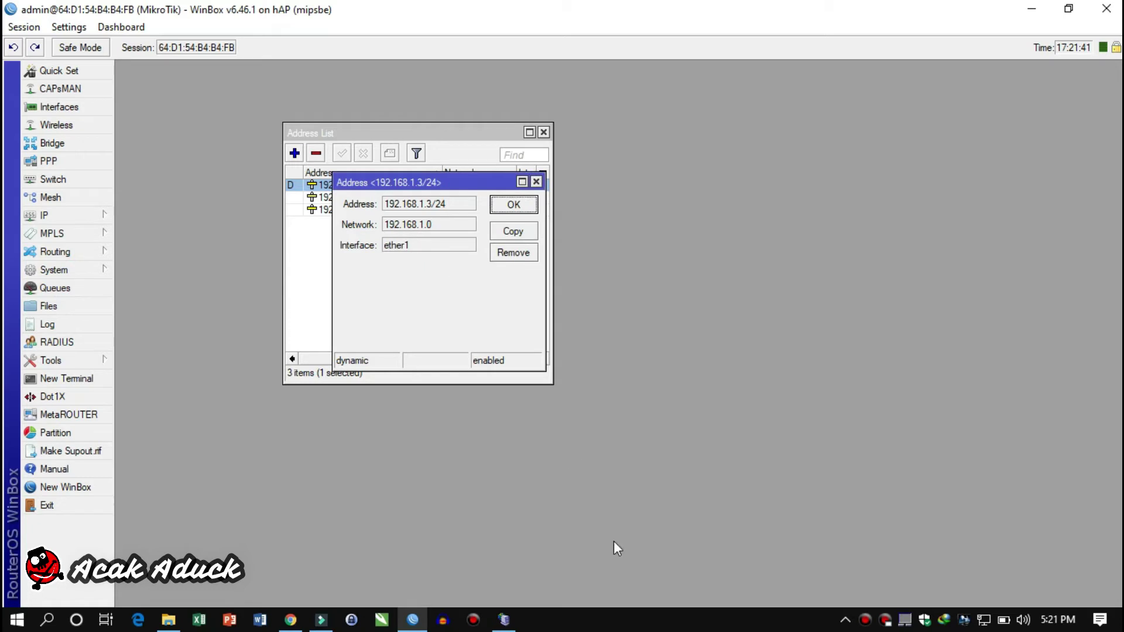
pyautogui.click(412, 622)
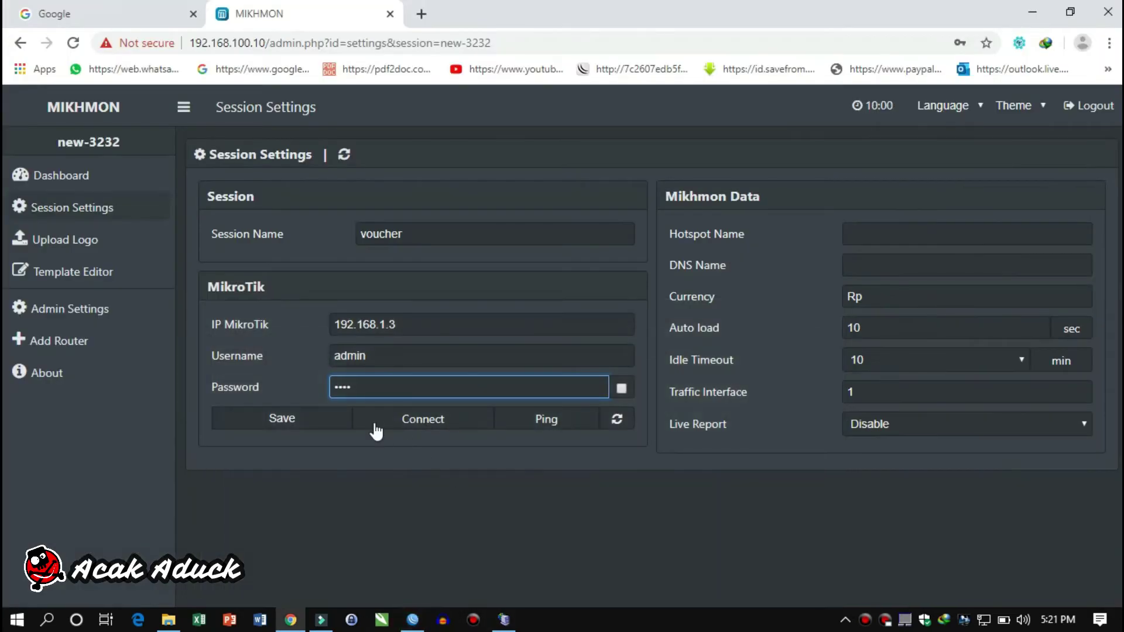
# Set the Hotspot Name to 'test voucher' after checking available wireless networks
pyautogui.click(876, 235)
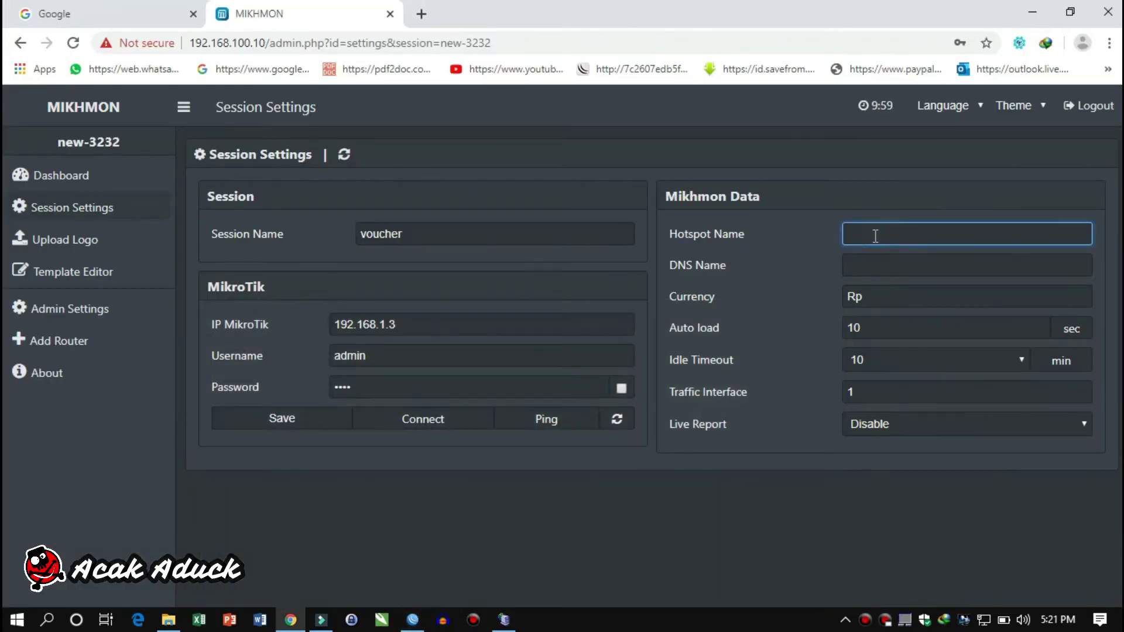
pyautogui.click(983, 620)
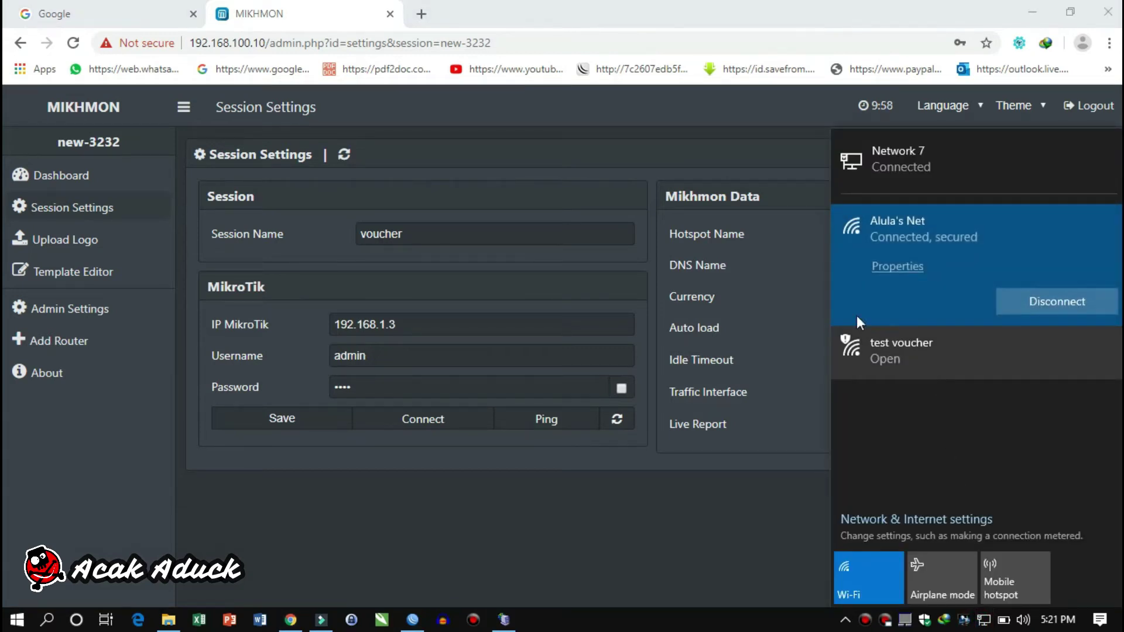
pyautogui.click(780, 256)
pyautogui.click(864, 236)
pyautogui.write('tes')
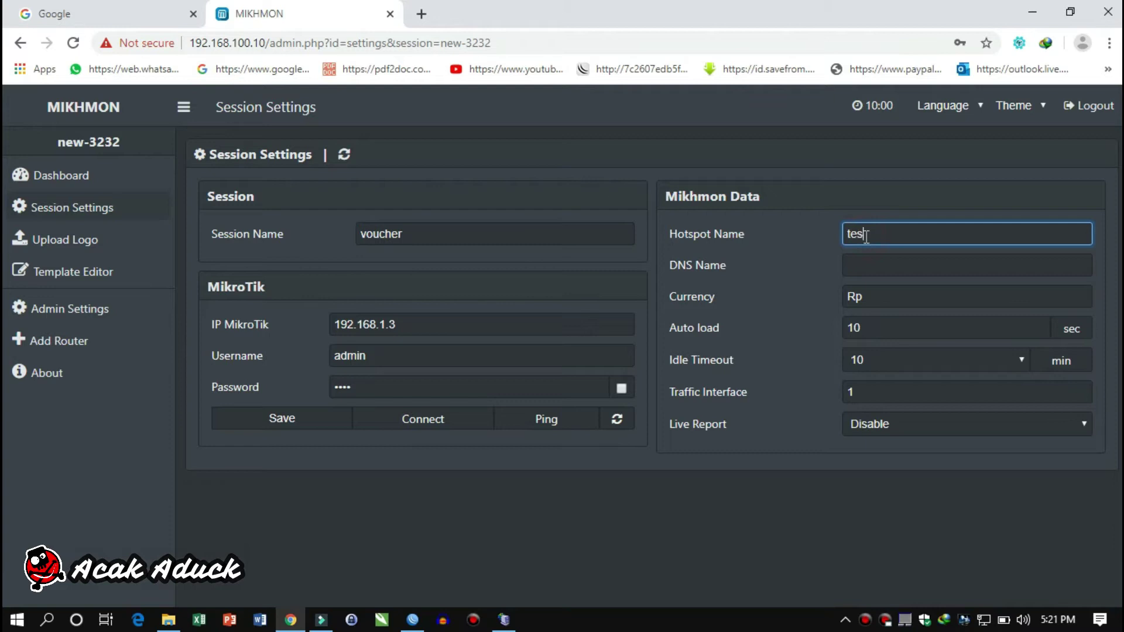
pyautogui.write('t voucher')
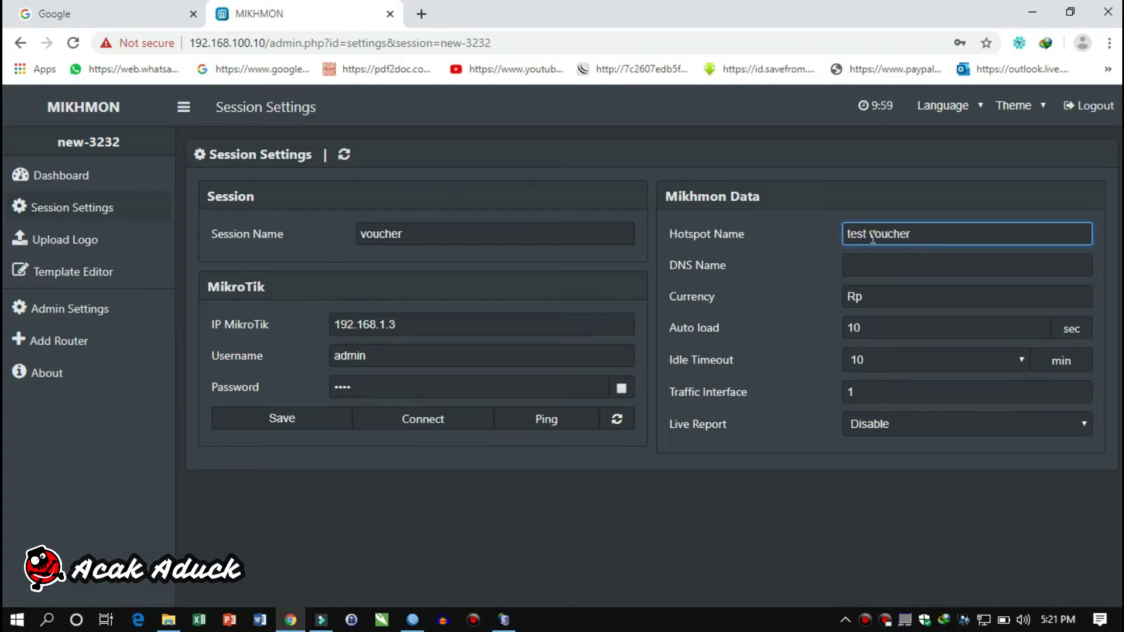
pyautogui.click(885, 264)
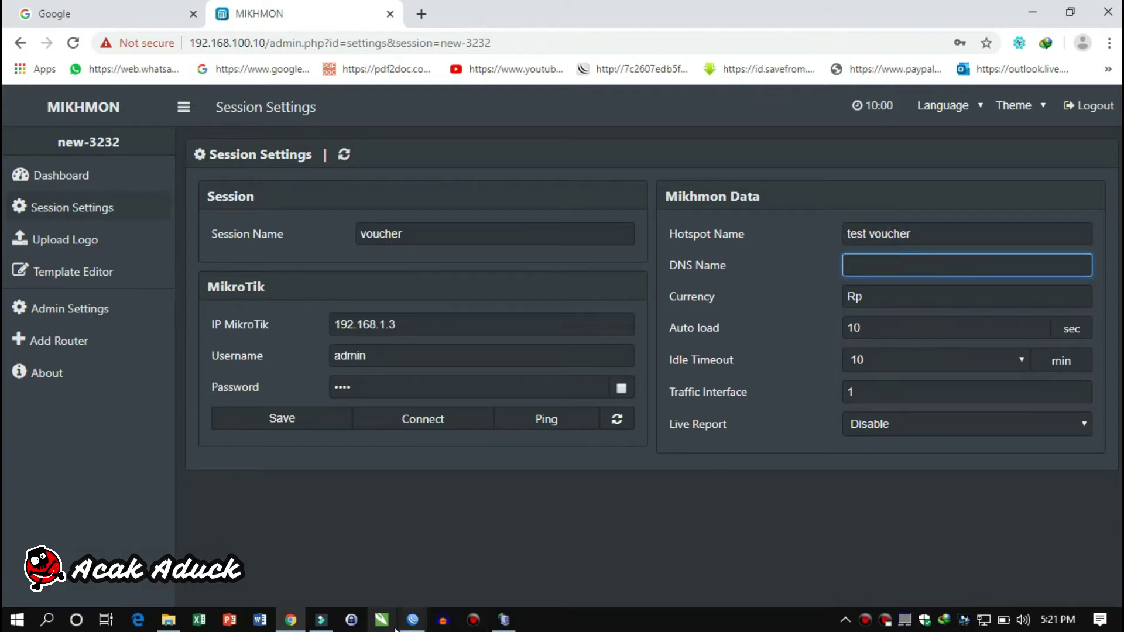
pyautogui.click(412, 621)
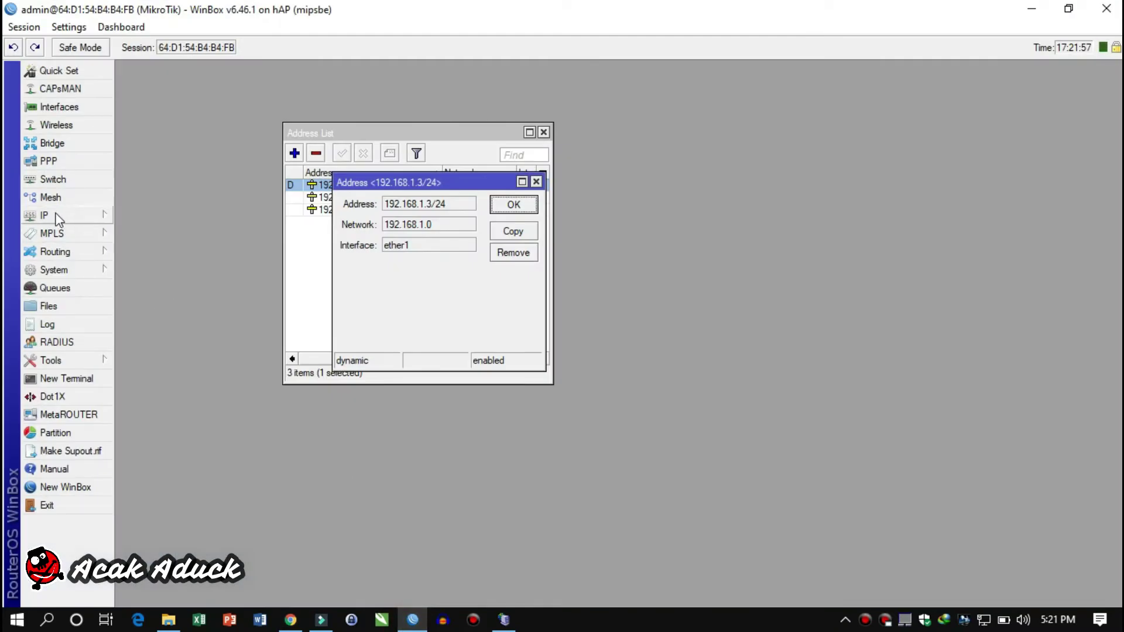
# Copy DNS name vouchertes.net from the hsprof1 hotspot server profile, leaving it unchanged
pyautogui.click(47, 215)
pyautogui.click(141, 325)
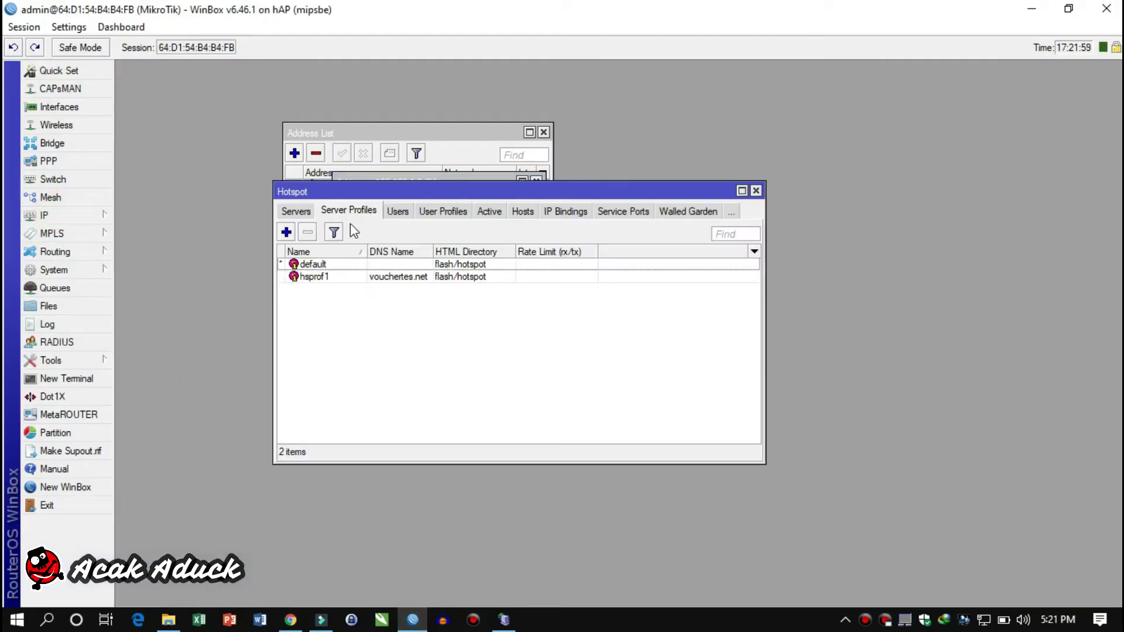
pyautogui.doubleClick(386, 276)
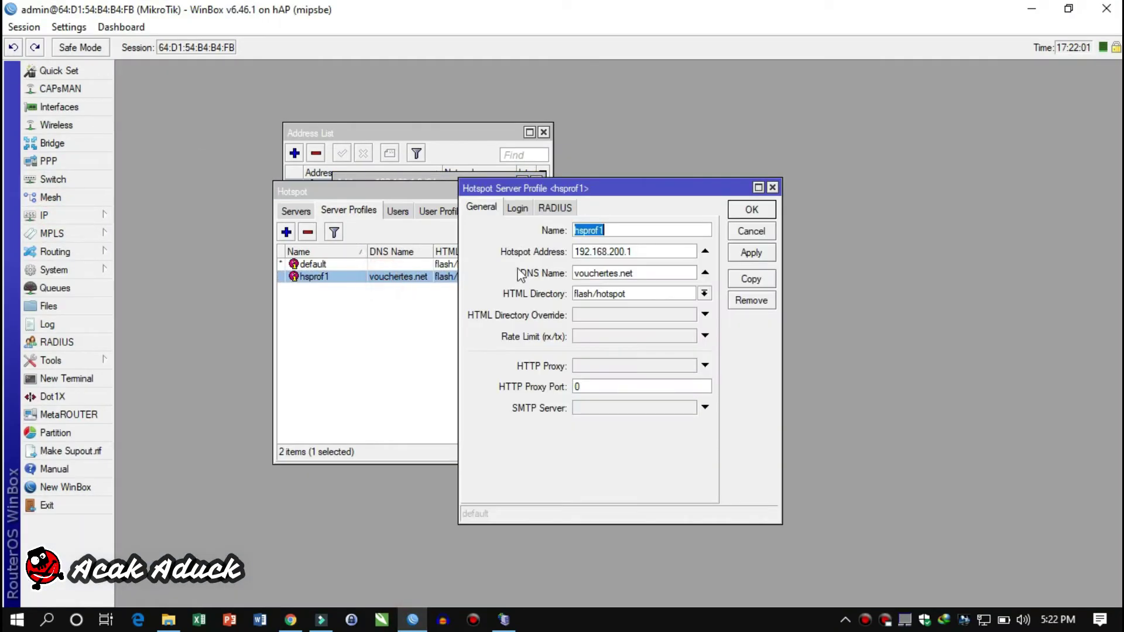
pyautogui.moveTo(652, 270); pyautogui.dragTo(576, 273)
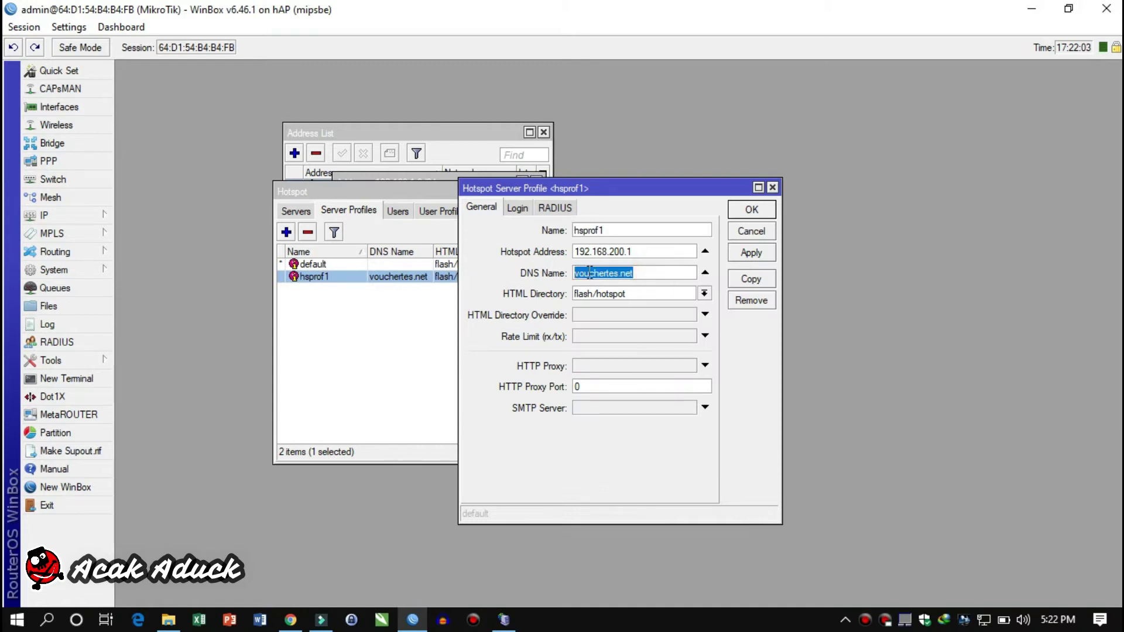
pyautogui.rightClick(590, 273)
pyautogui.click(621, 299)
pyautogui.click(762, 233)
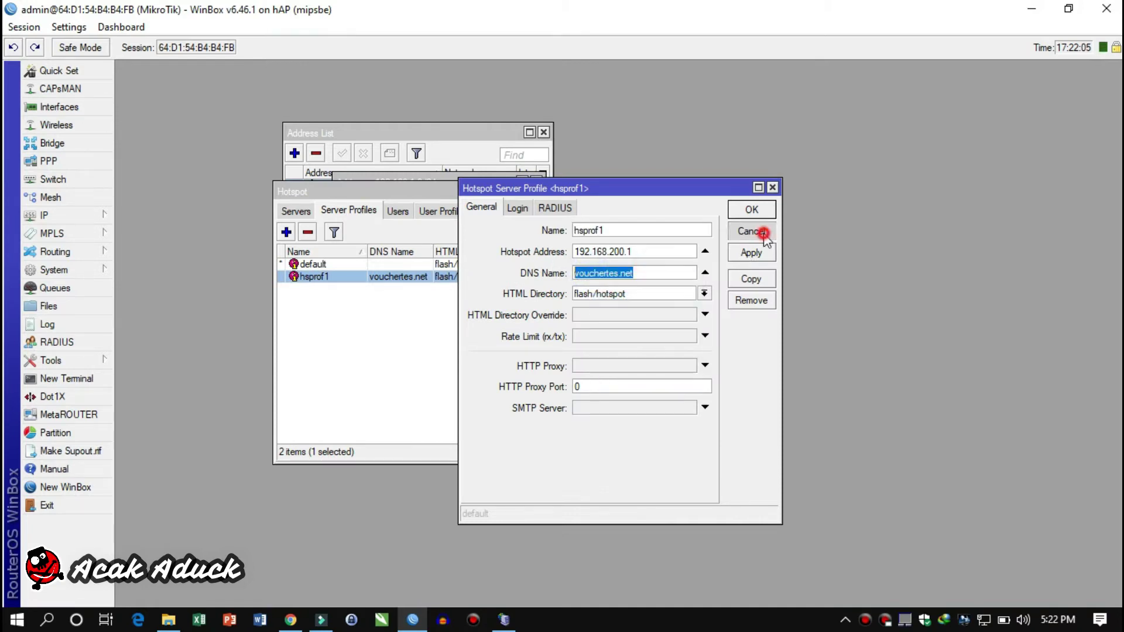
# Paste DNS Name vouchertes.net, enable Live Report, save the 'voucher' session and connect
pyautogui.click(291, 620)
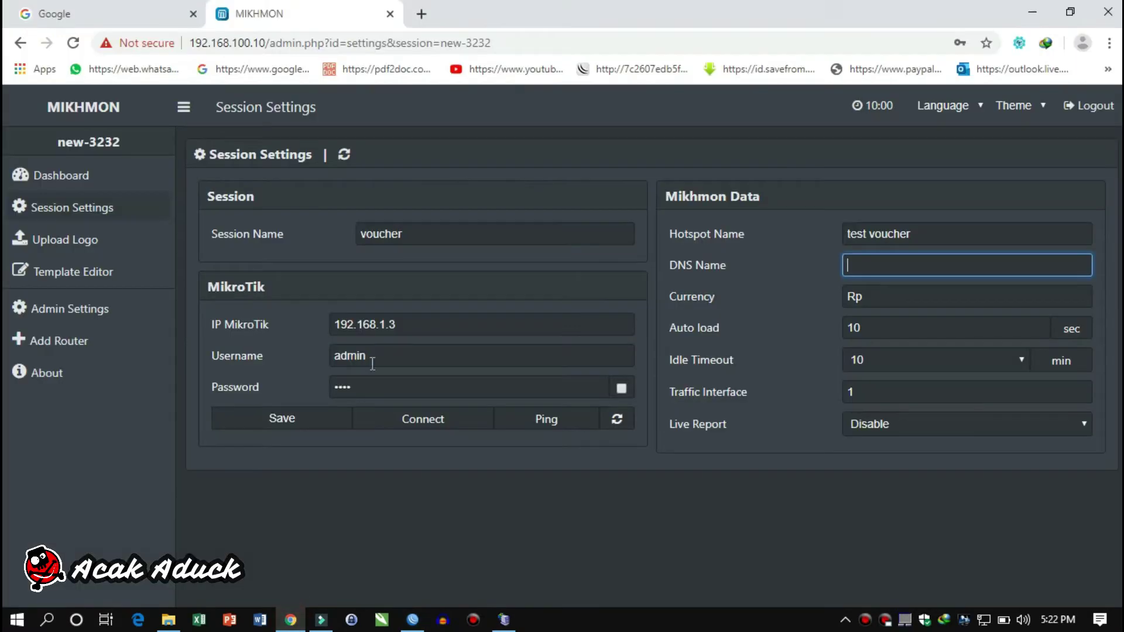
pyautogui.rightClick(865, 271)
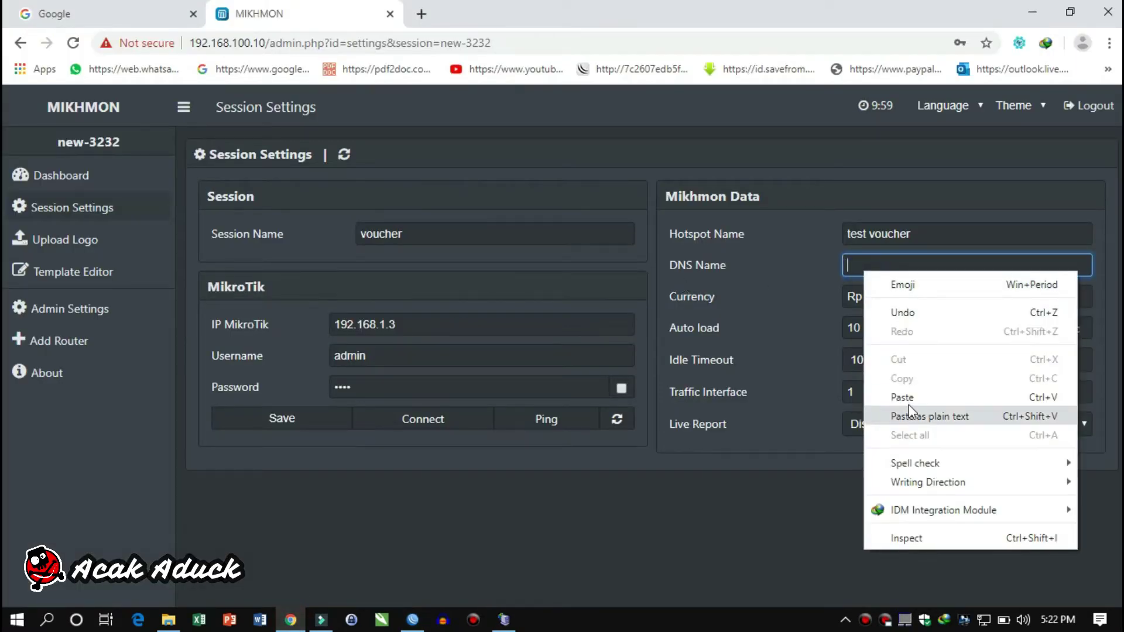
pyautogui.click(908, 394)
pyautogui.click(871, 302)
pyautogui.click(887, 333)
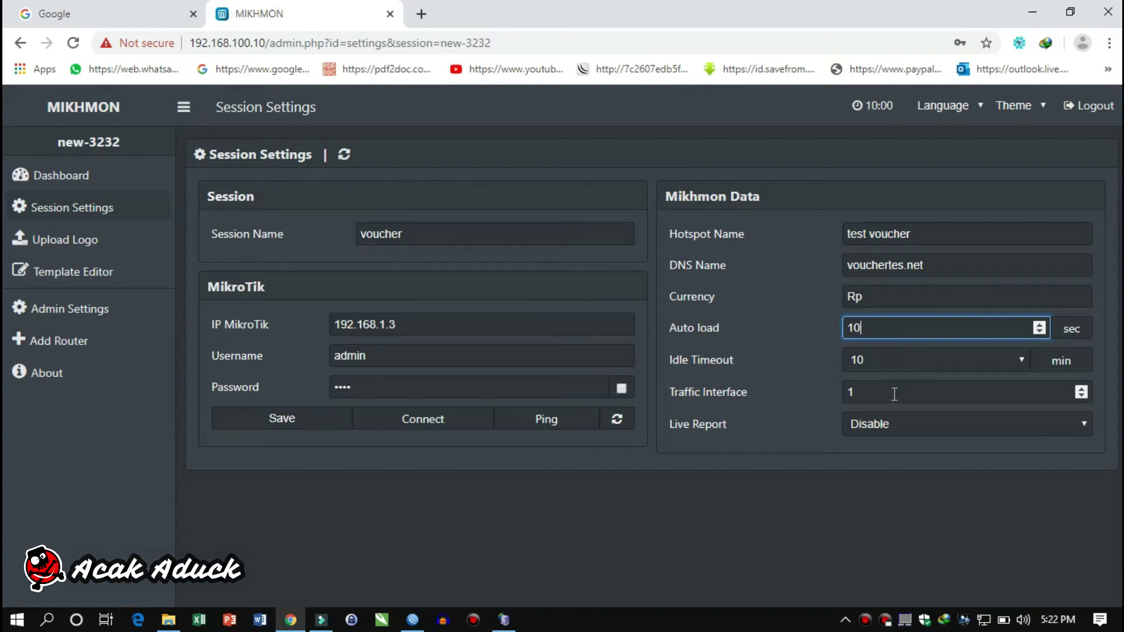
pyautogui.click(898, 427)
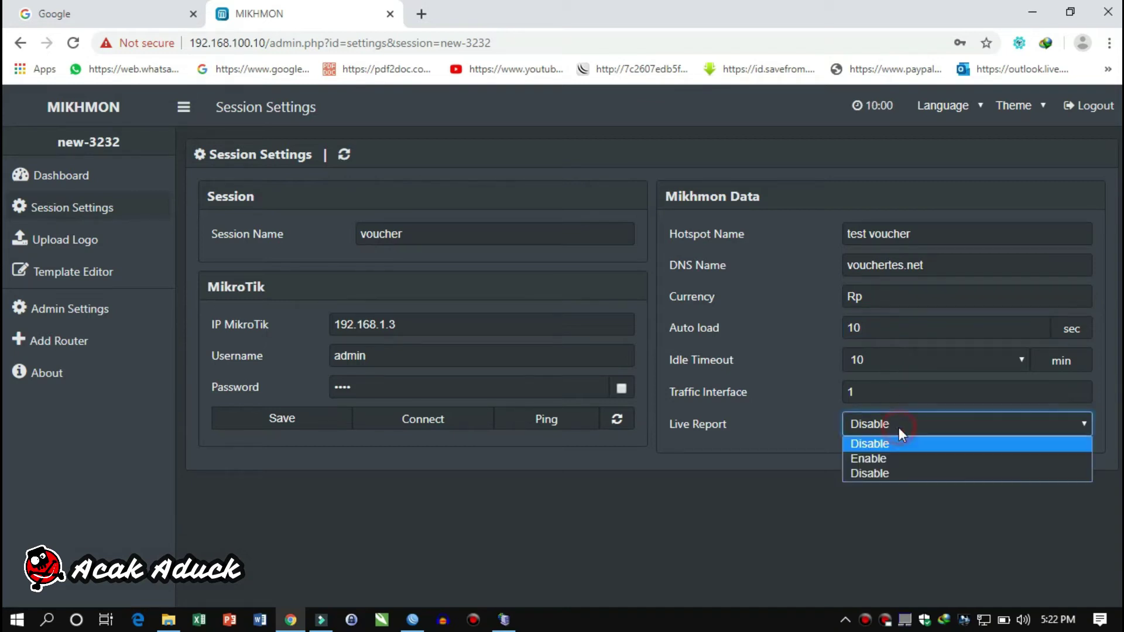
pyautogui.click(896, 461)
pyautogui.click(271, 416)
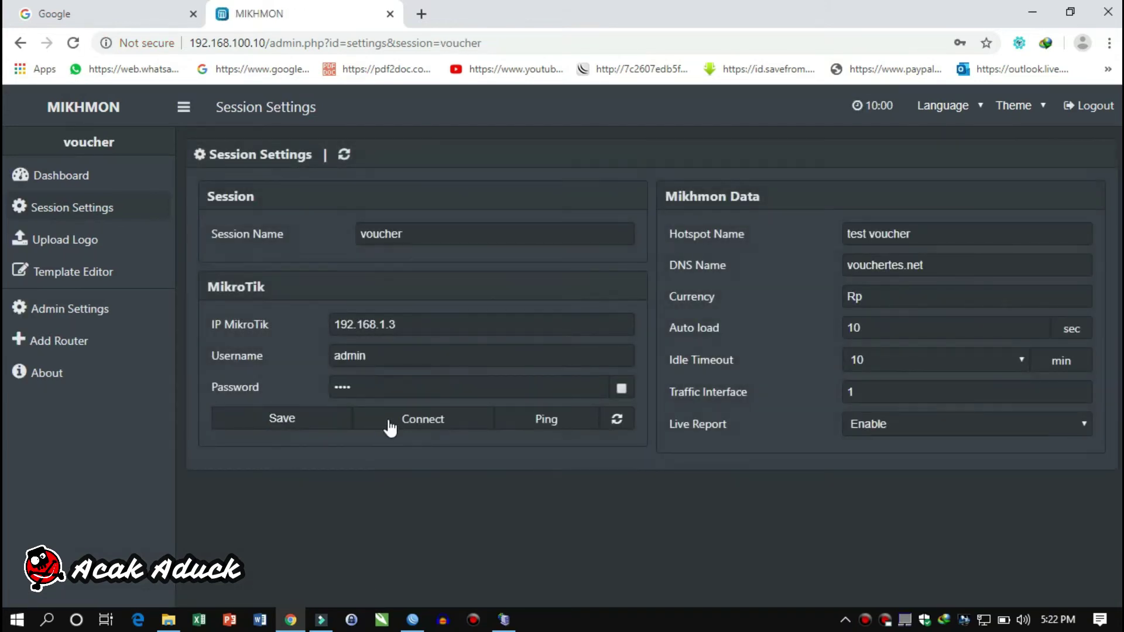
pyautogui.click(390, 421)
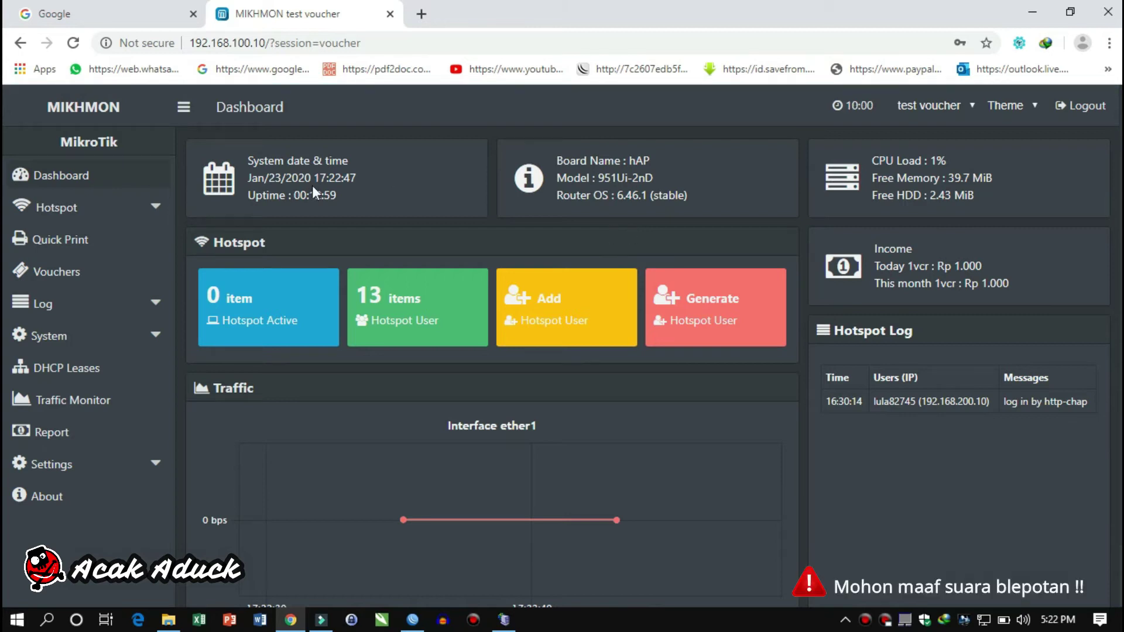
# Expand Hotspot and then User Profile in the Mikhmon sidebar
pyautogui.click(133, 210)
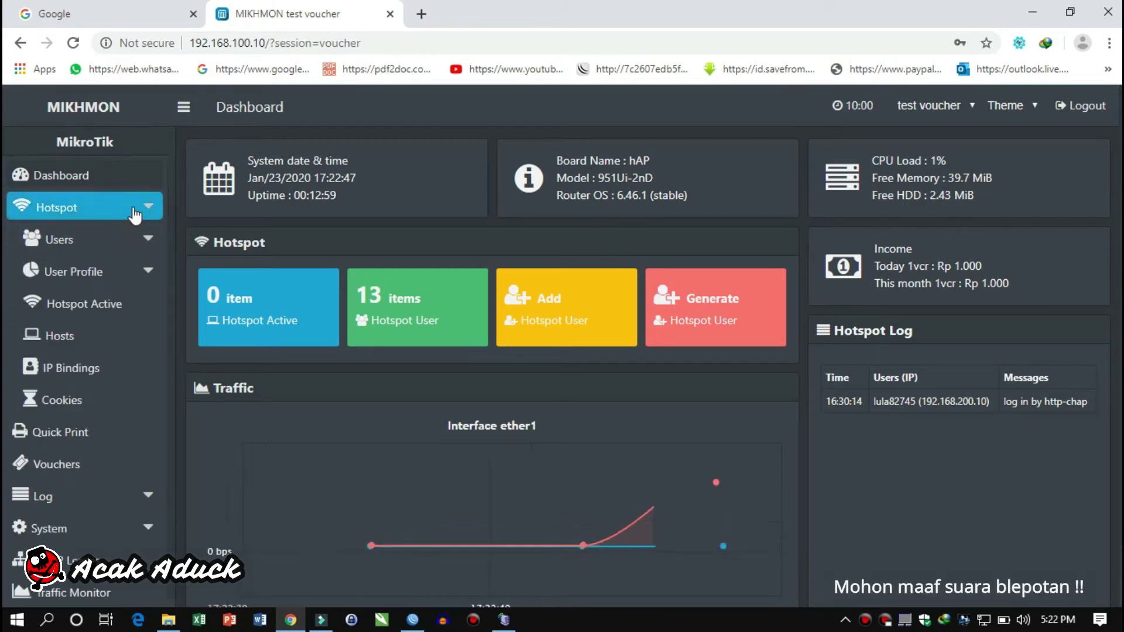
pyautogui.click(107, 273)
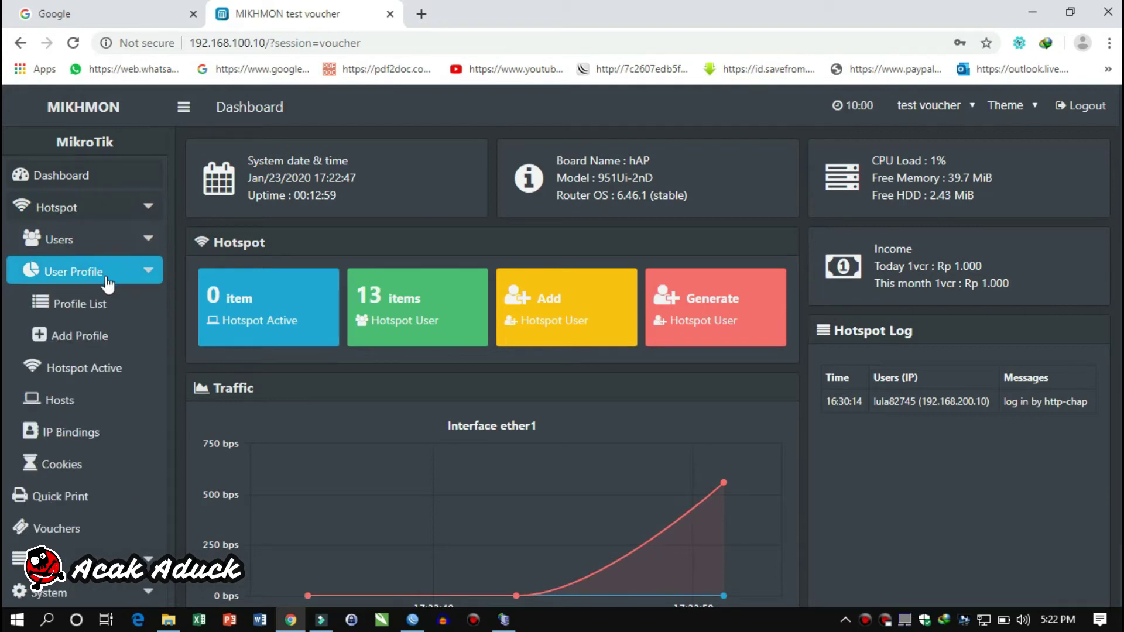
# Start a user profile named 1-jam using the voucher address pool, then check pools in WinBox
pyautogui.click(94, 337)
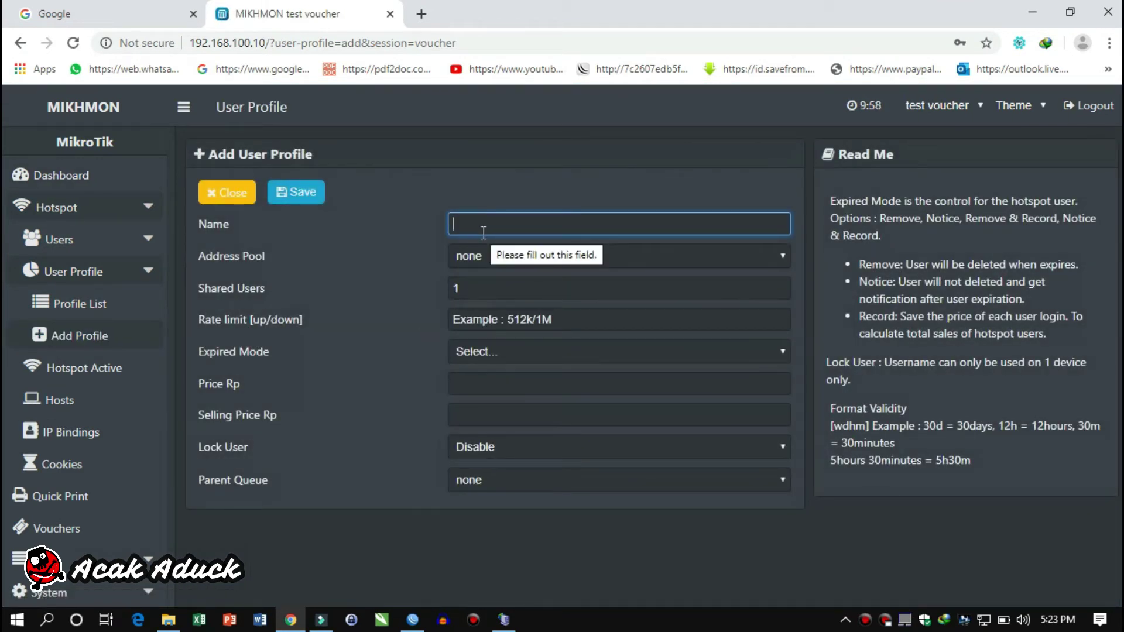
pyautogui.write('1-jam')
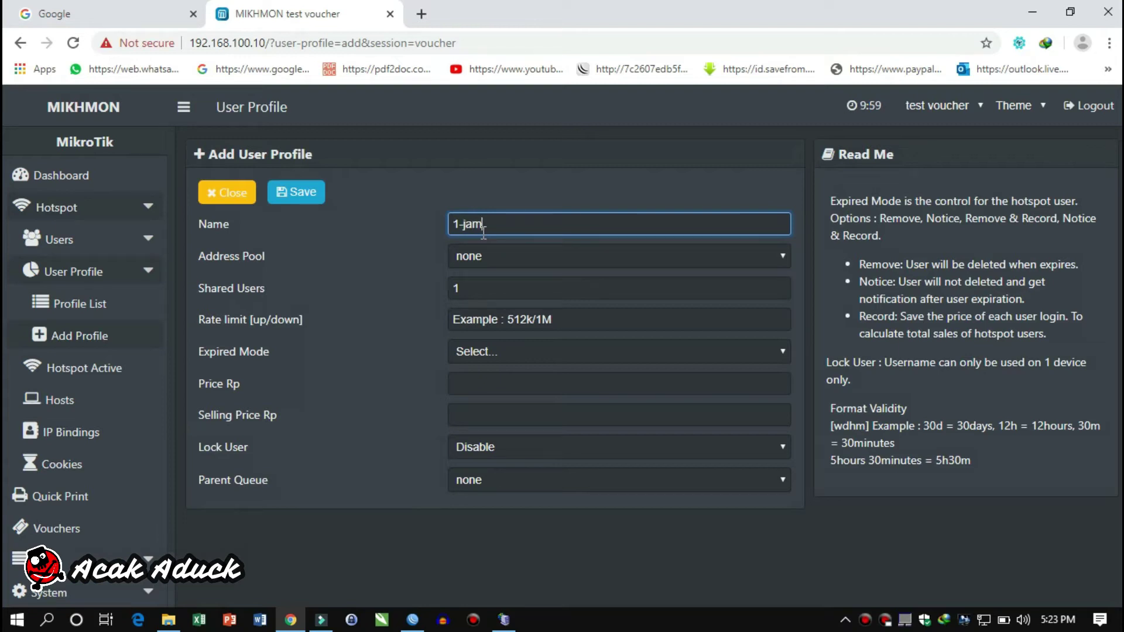
pyautogui.click(483, 261)
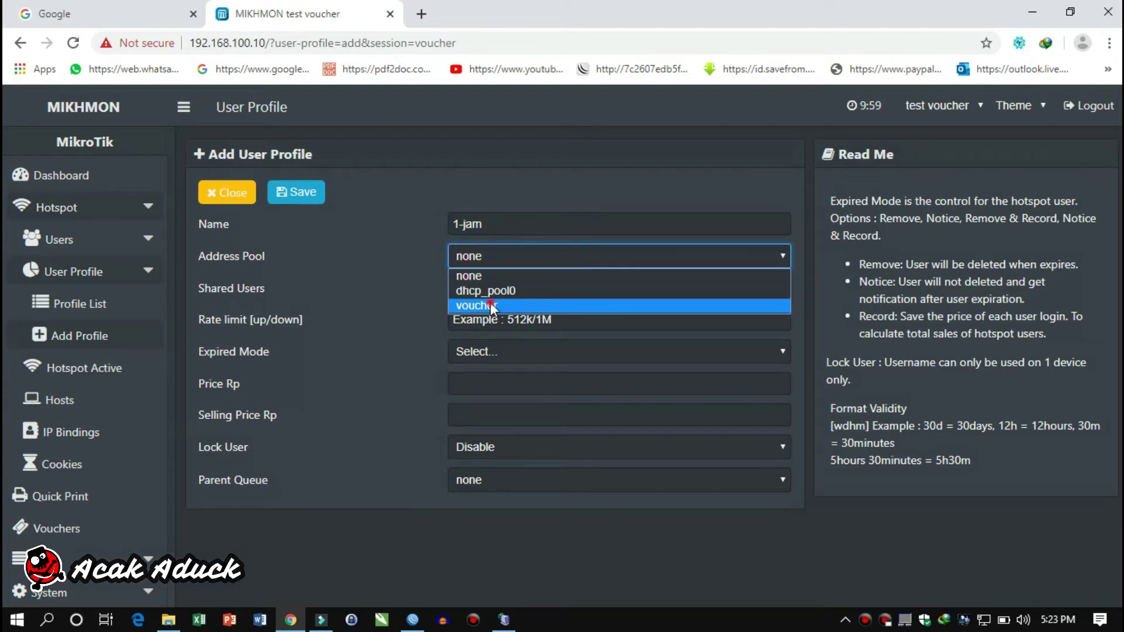
pyautogui.click(490, 305)
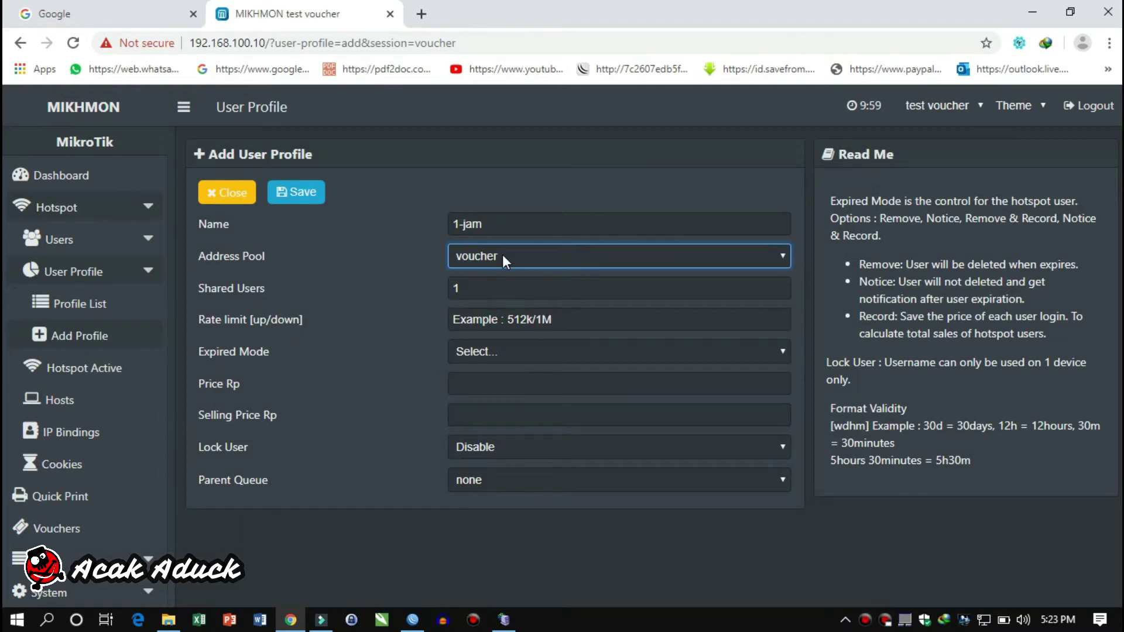
pyautogui.click(413, 619)
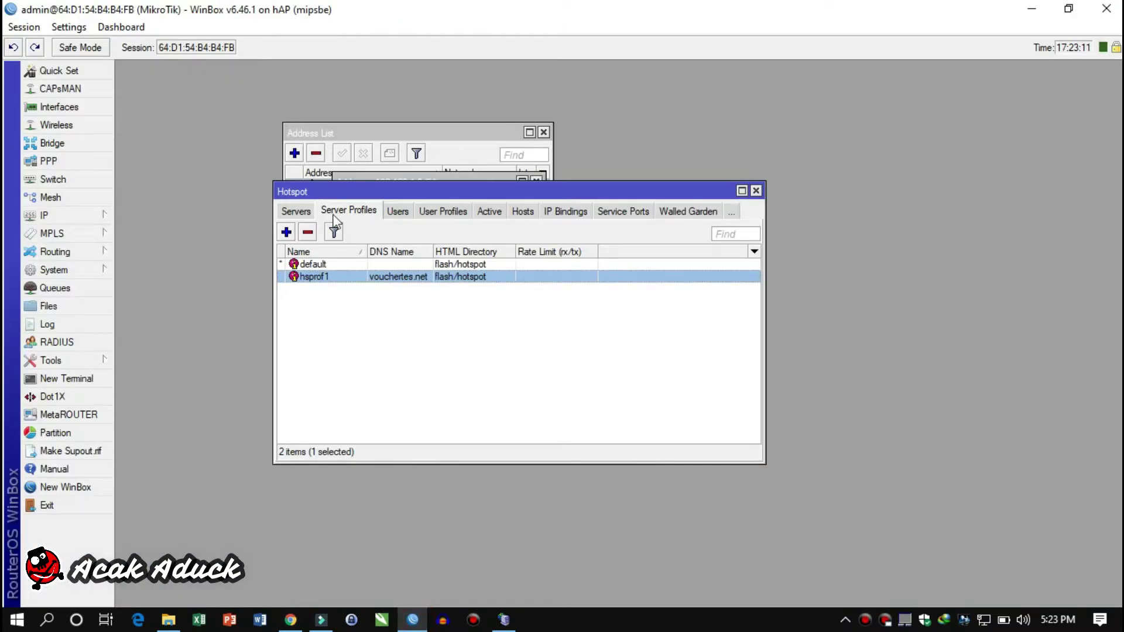
pyautogui.click(88, 215)
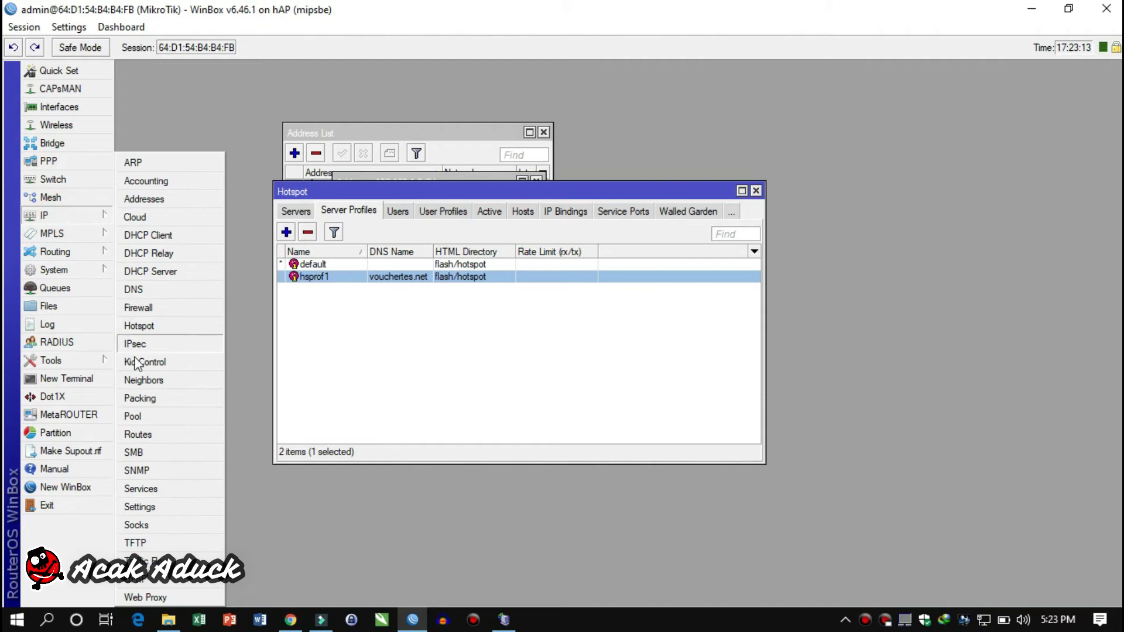
pyautogui.click(147, 417)
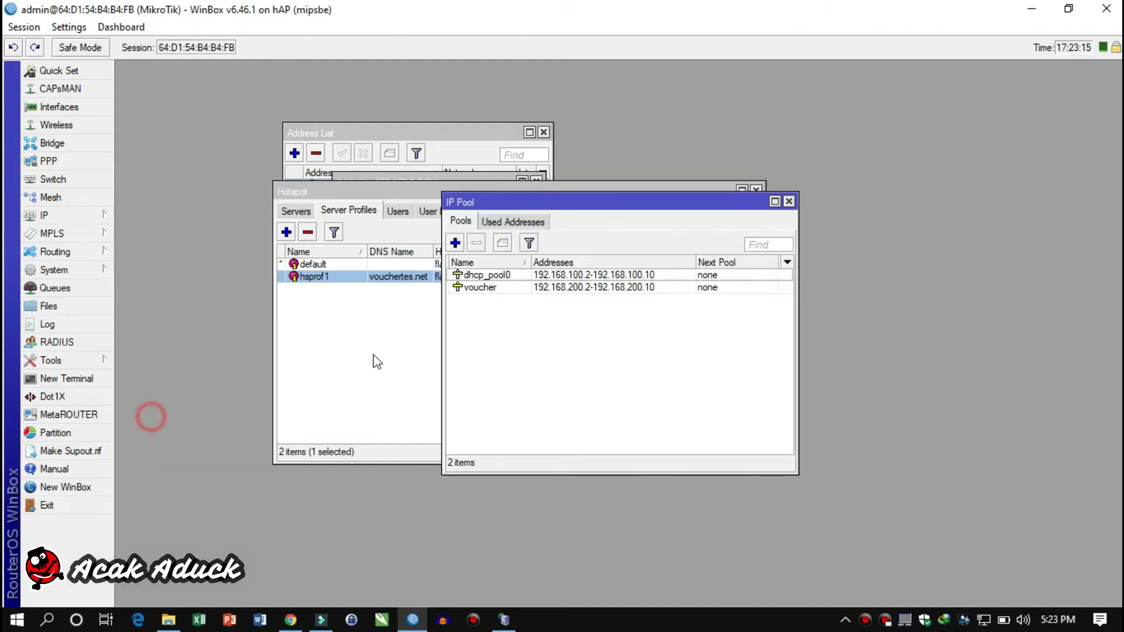
pyautogui.click(469, 287)
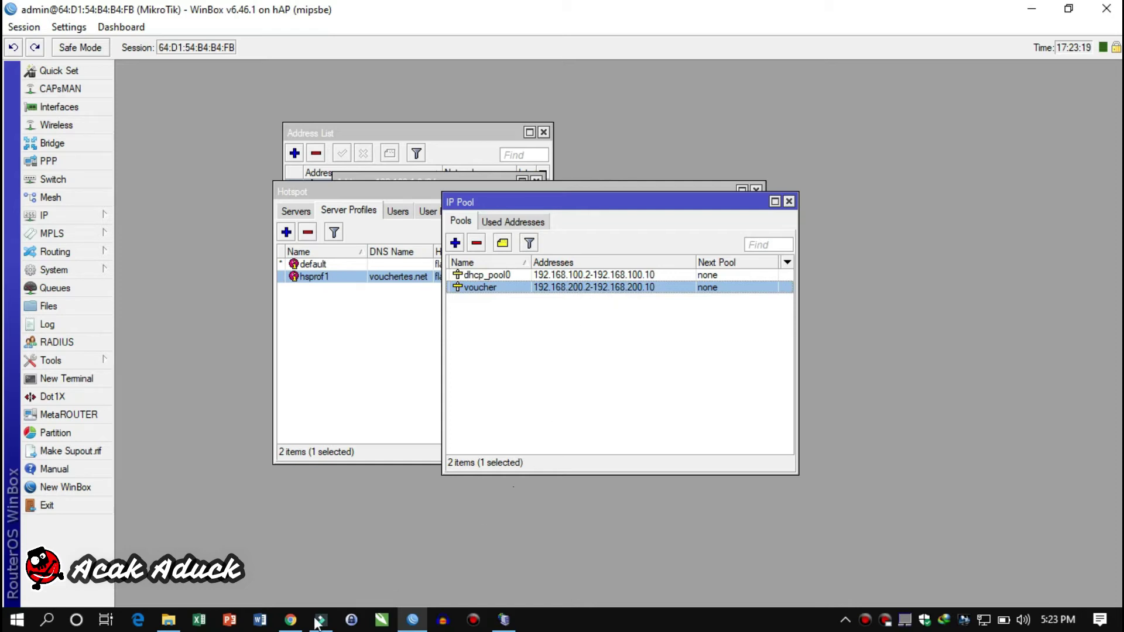
pyautogui.click(290, 620)
pyautogui.click(481, 295)
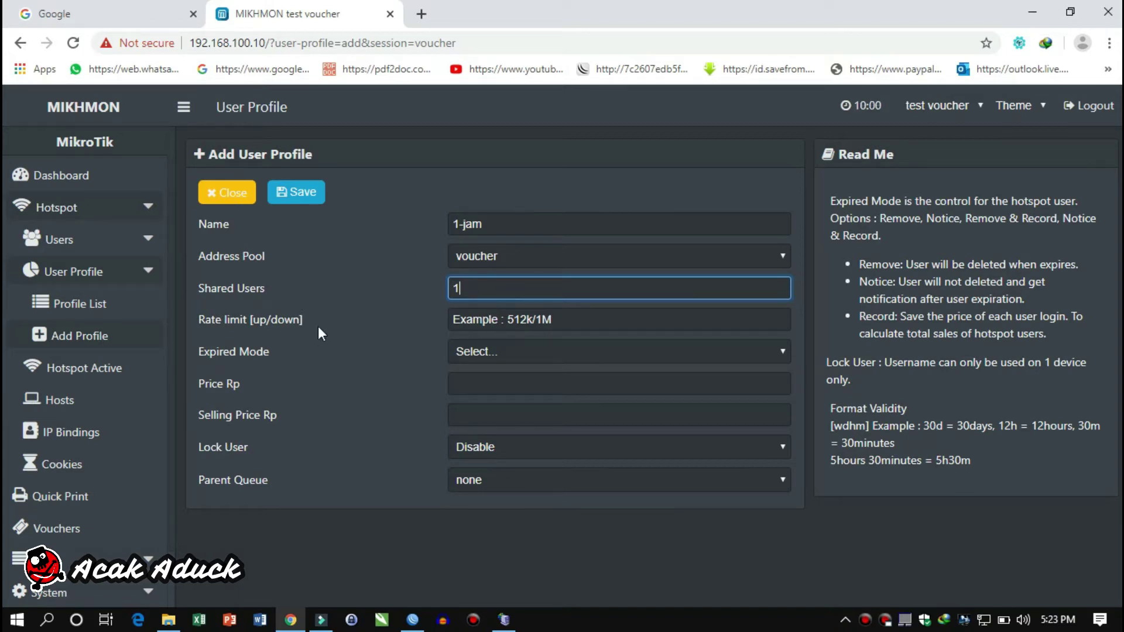
# Set the 1-jam profile's rate limit to 512k/1M and expired mode to Remove & Record
pyautogui.click(514, 321)
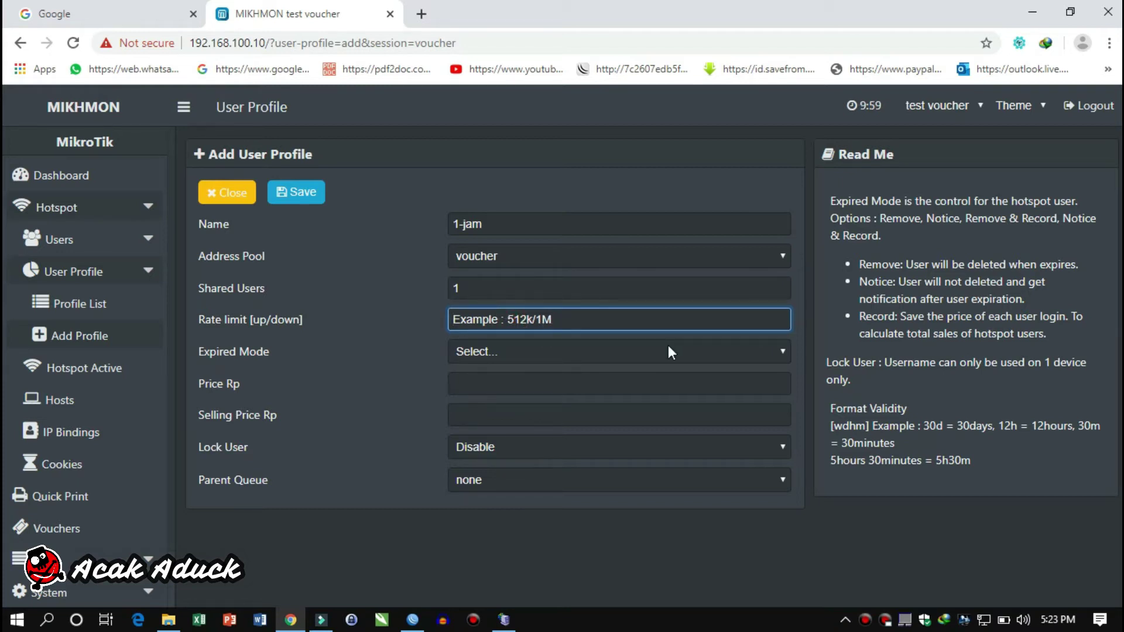
pyautogui.write('512k')
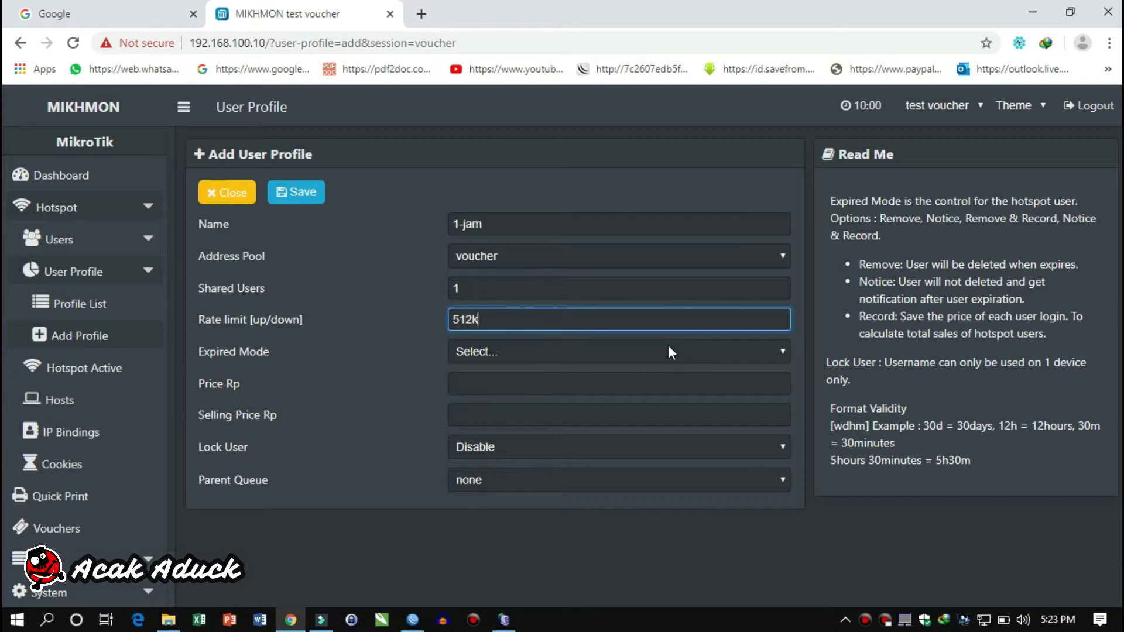
pyautogui.write('/1m')
pyautogui.press('BackSpace')
pyautogui.write('M')
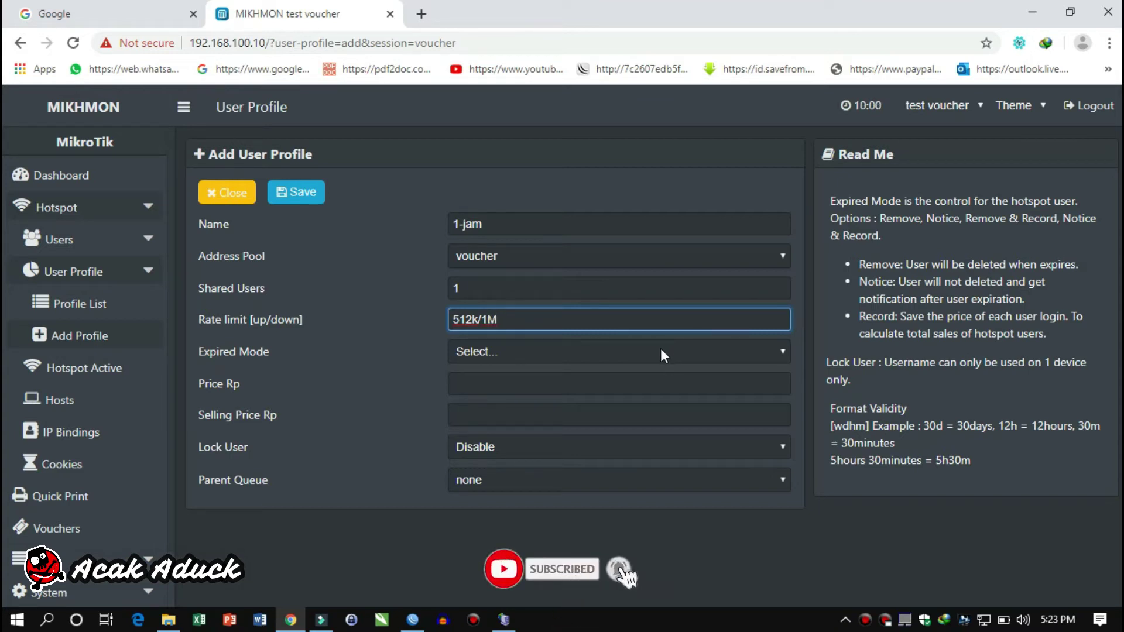
pyautogui.click(658, 351)
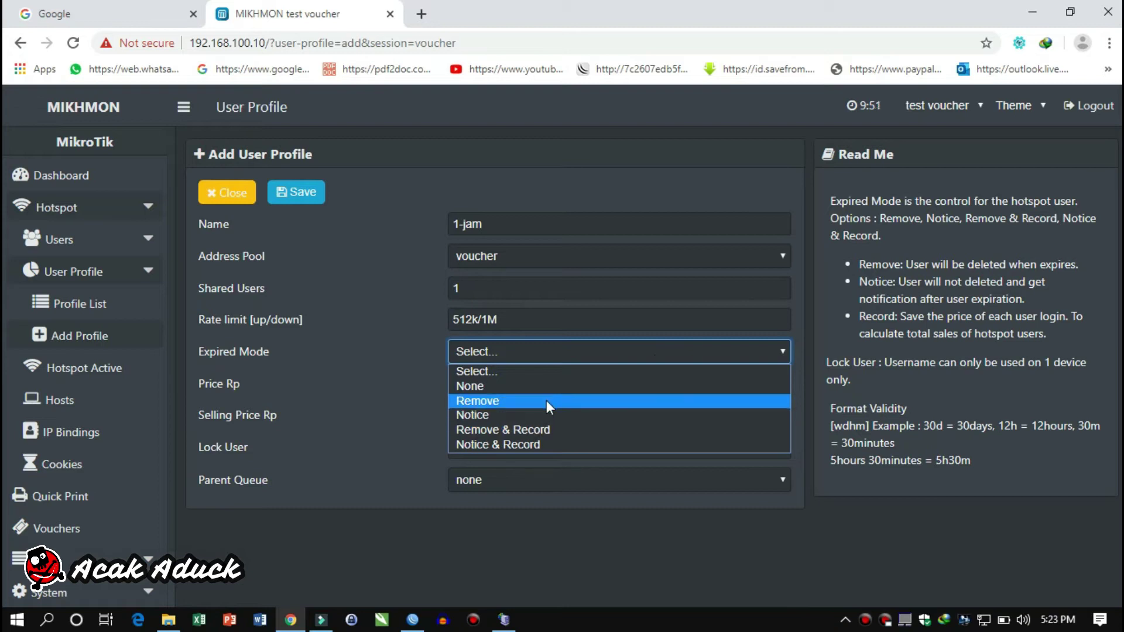
pyautogui.click(544, 431)
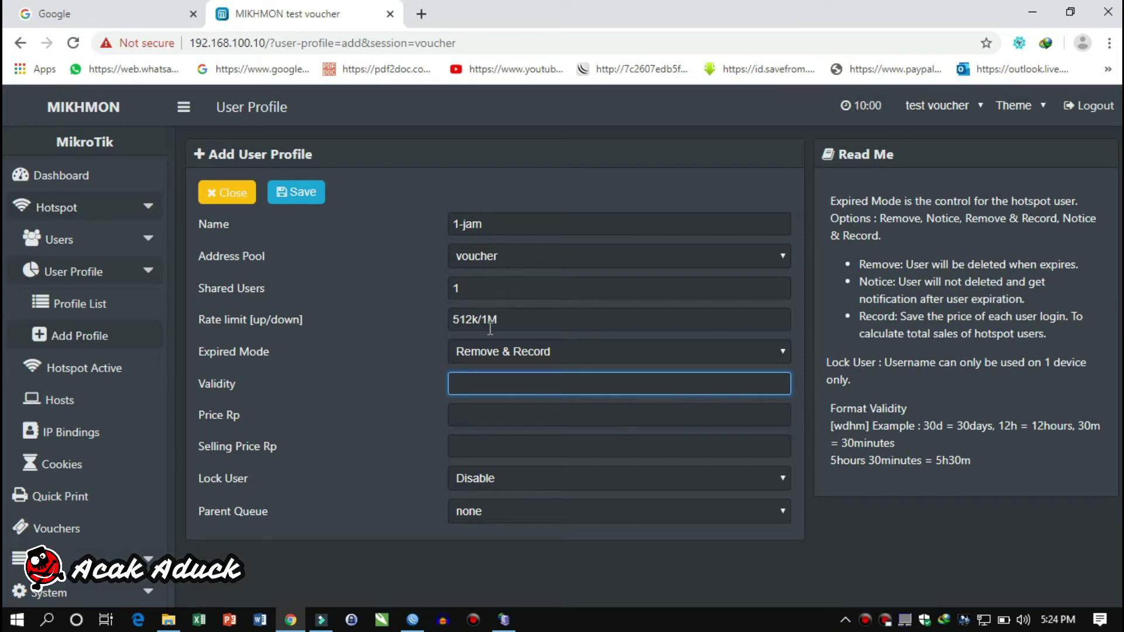
# Enter 1h validity and a price of 1000 for the 1-jam profile
pyautogui.write('1H')
pyautogui.press('BackSpace')
pyautogui.write('h')
pyautogui.click(512, 410)
pyautogui.write('1000')
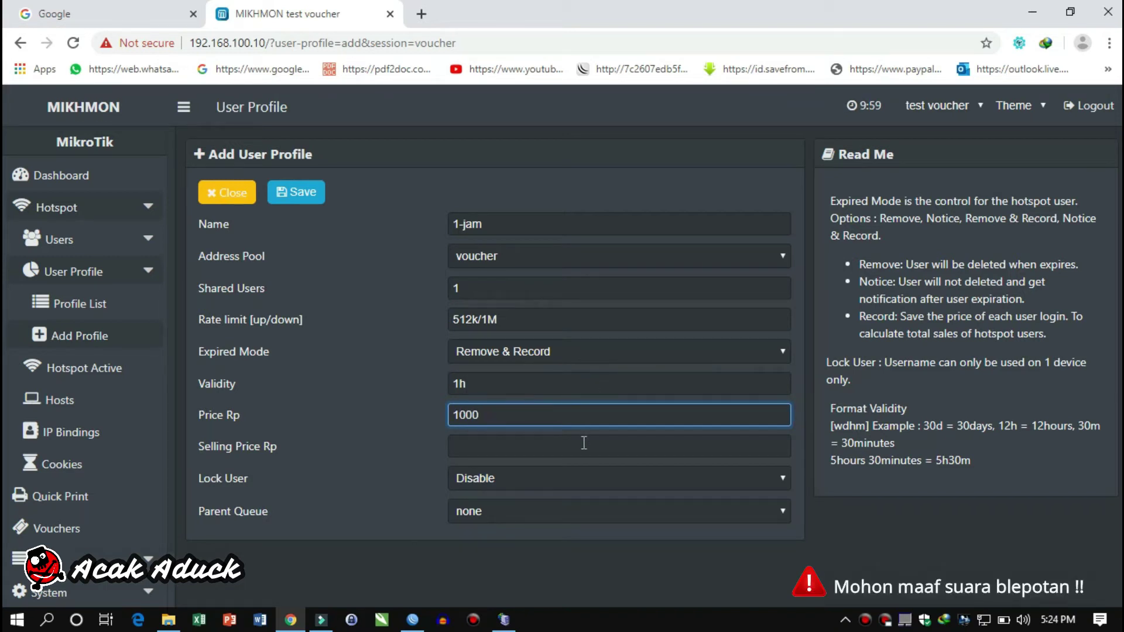
# Enable Lock User, keep parent queue none, and save the 1-jam profile
pyautogui.click(545, 480)
pyautogui.click(534, 506)
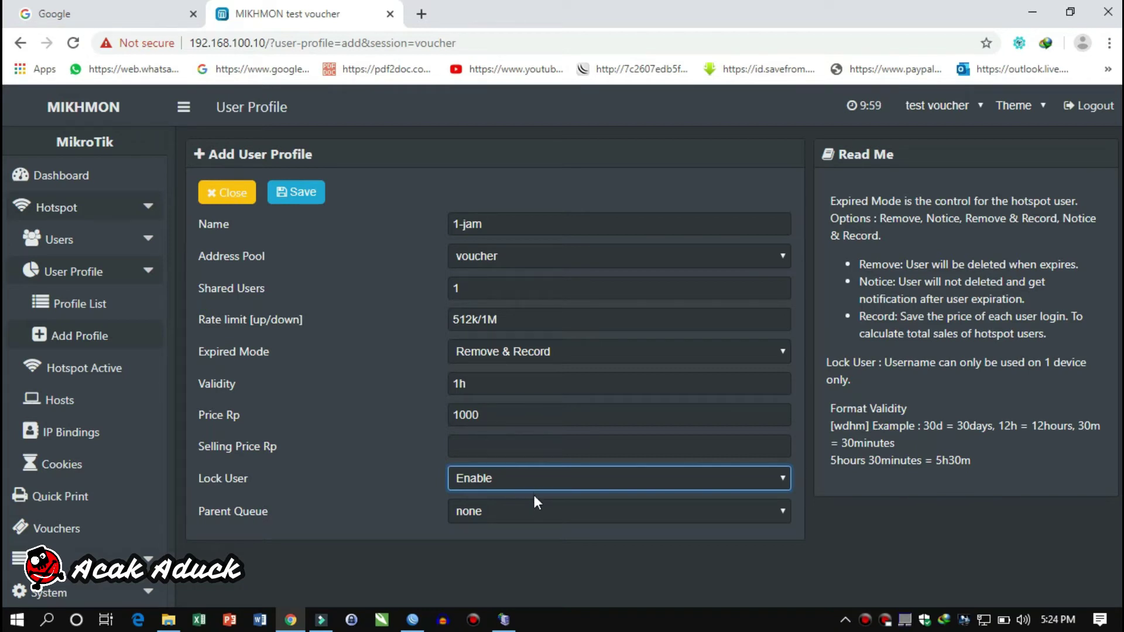
pyautogui.click(531, 509)
pyautogui.click(532, 509)
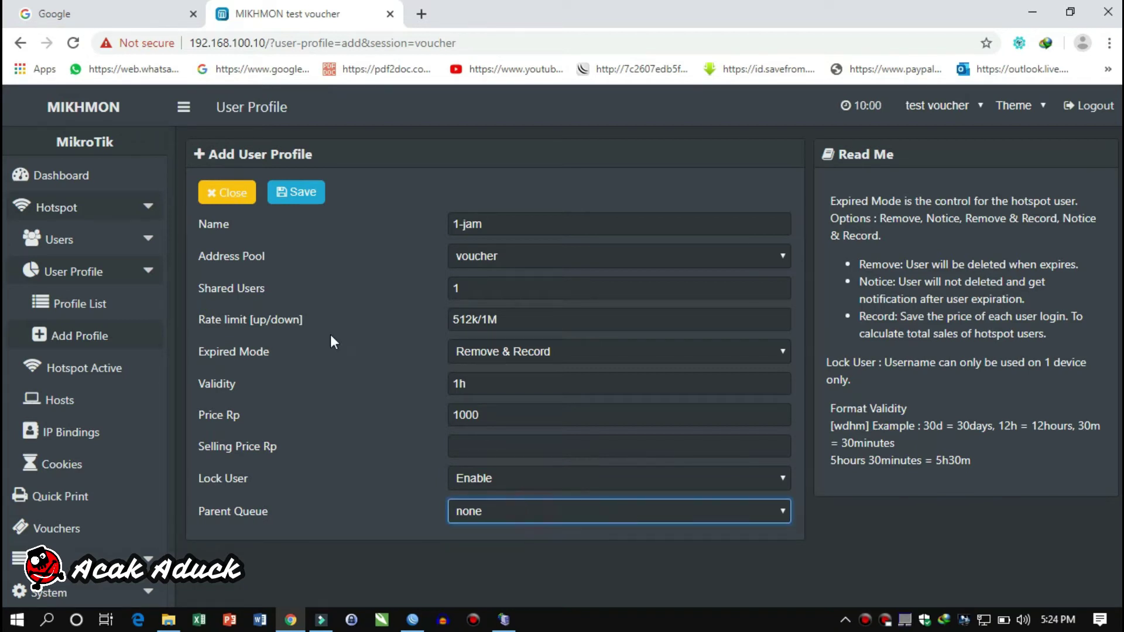
pyautogui.click(301, 199)
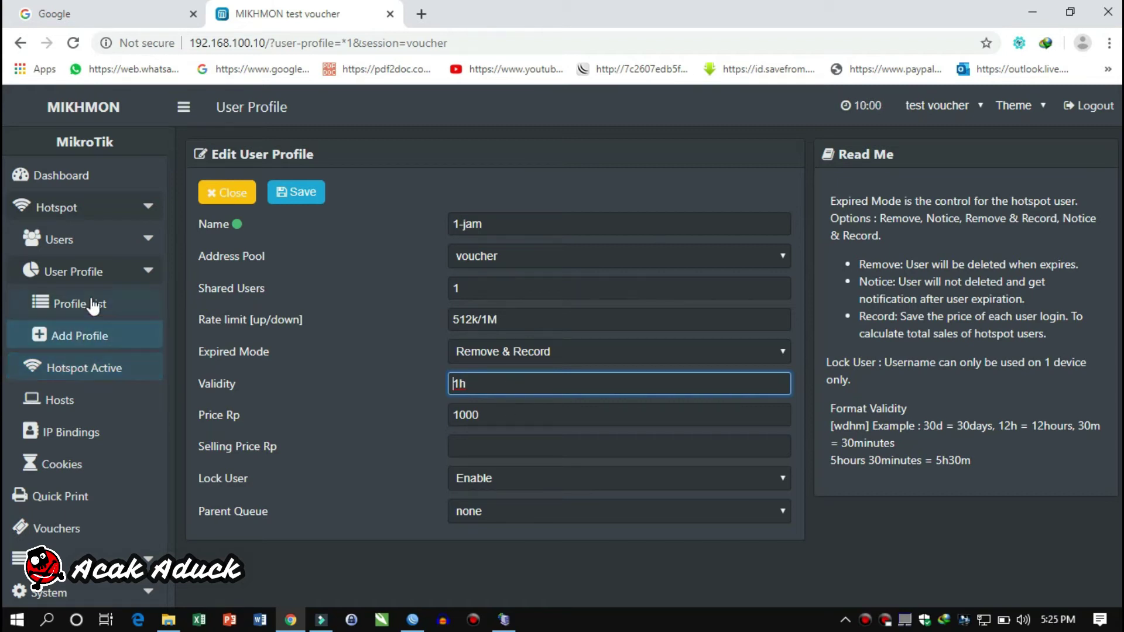
# Start a new single hotspot user named 'test' and enter its password
pyautogui.click(94, 239)
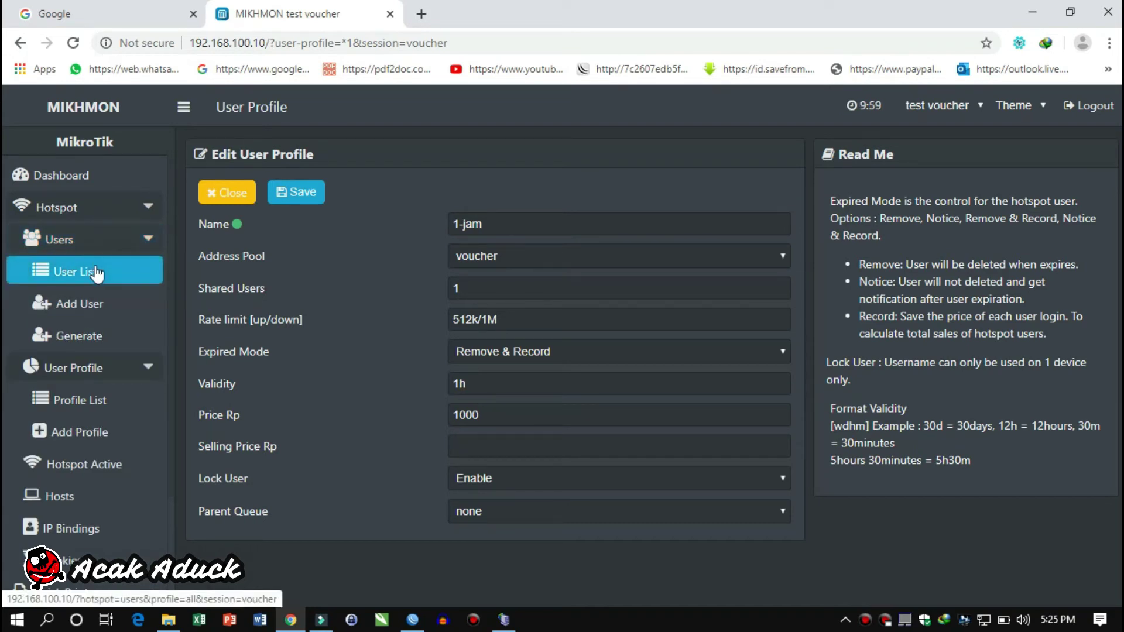
pyautogui.click(100, 309)
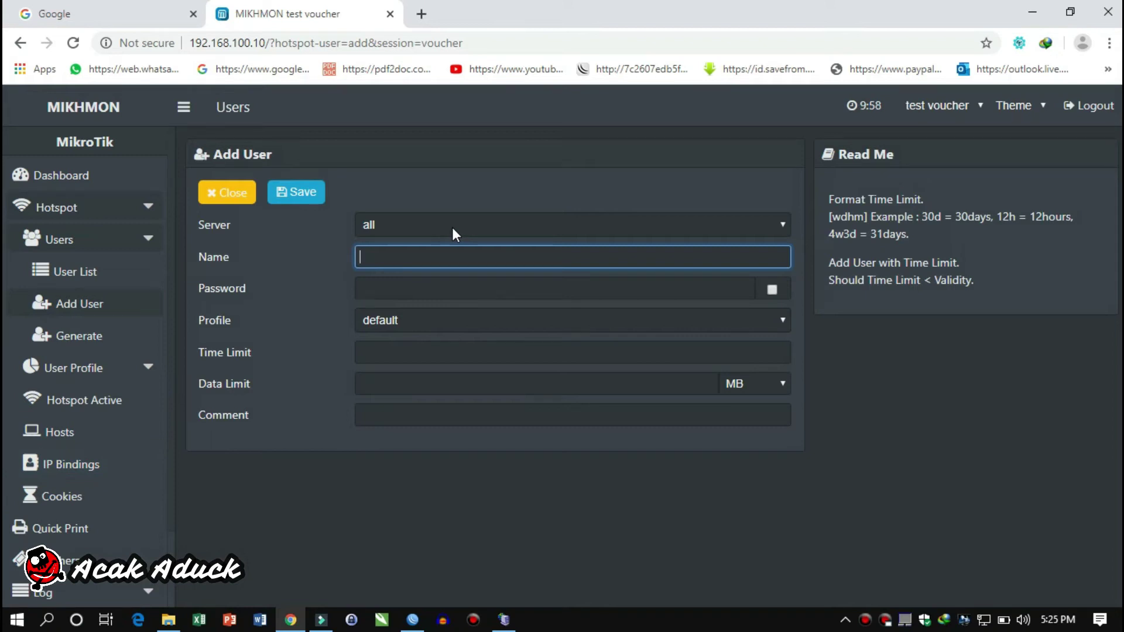
pyautogui.write('test')
pyautogui.press('Tab')
pyautogui.write('tes')
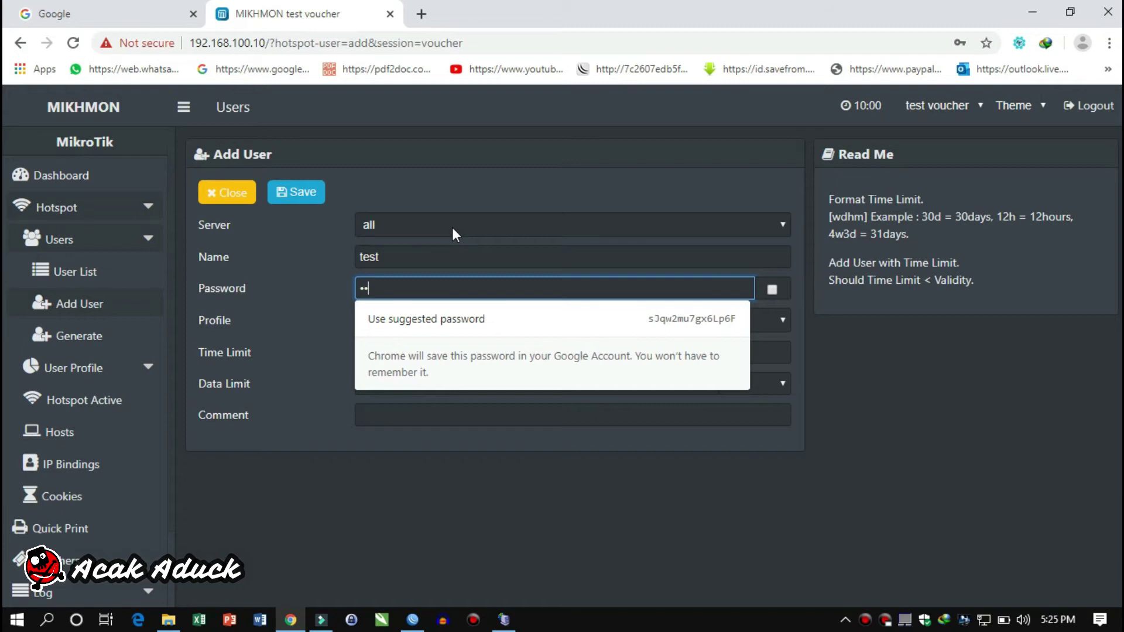
pyautogui.write('t')
pyautogui.click(306, 285)
# Give the user profile 1-jam, time limit 1d and comment 1jam, then save
pyautogui.click(410, 325)
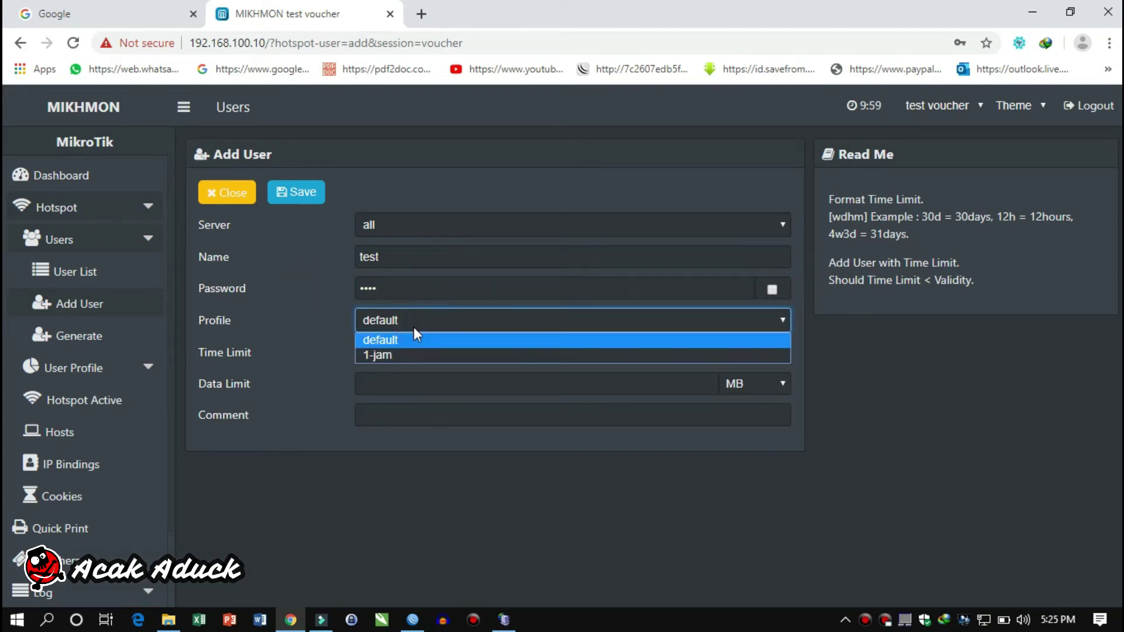
pyautogui.click(398, 354)
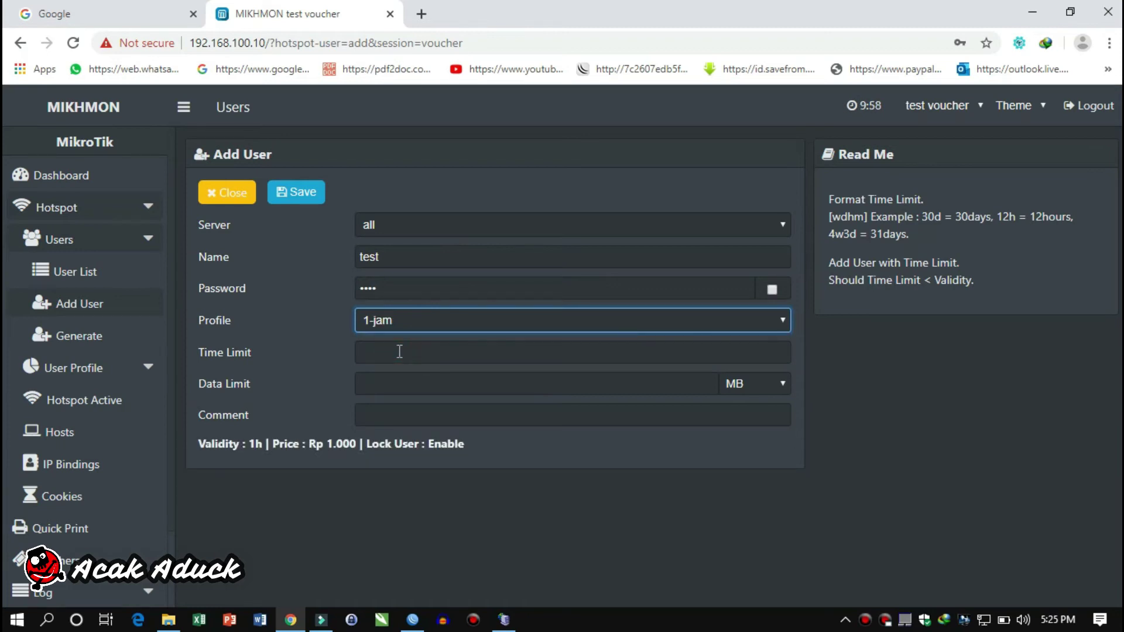
pyautogui.click(399, 351)
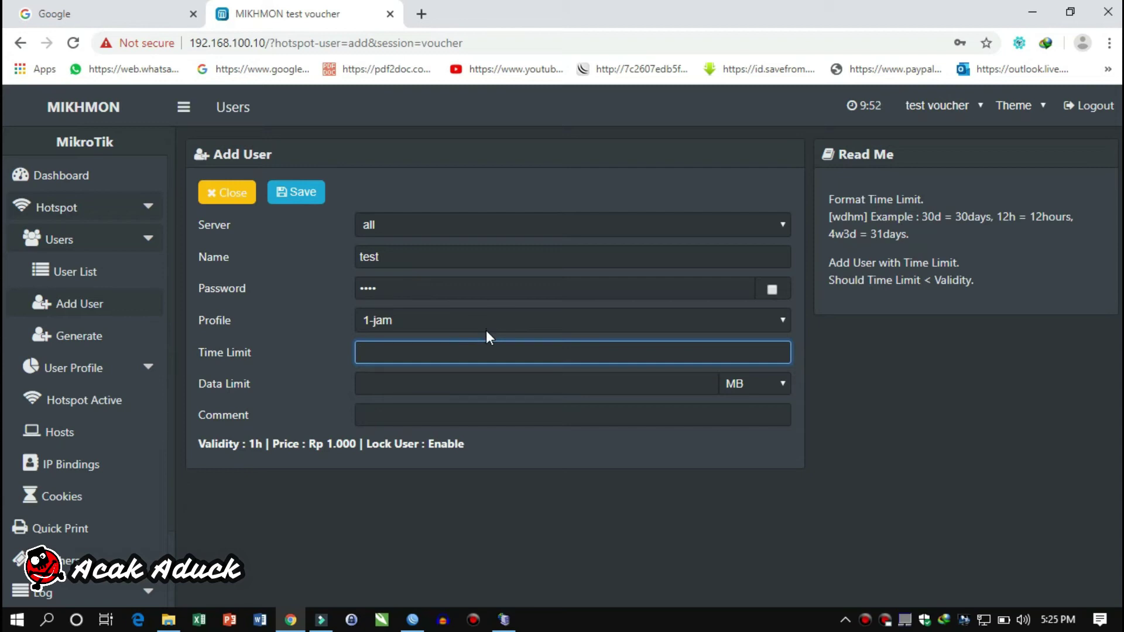
pyautogui.write('1d')
pyautogui.click(477, 382)
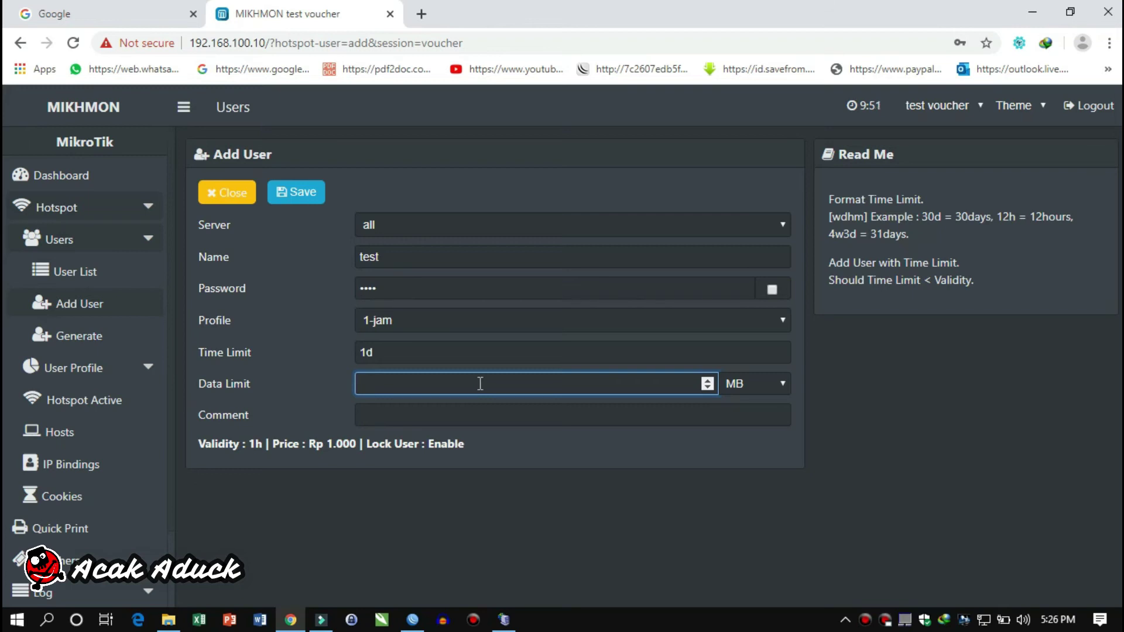
pyautogui.click(485, 415)
pyautogui.write('1jam')
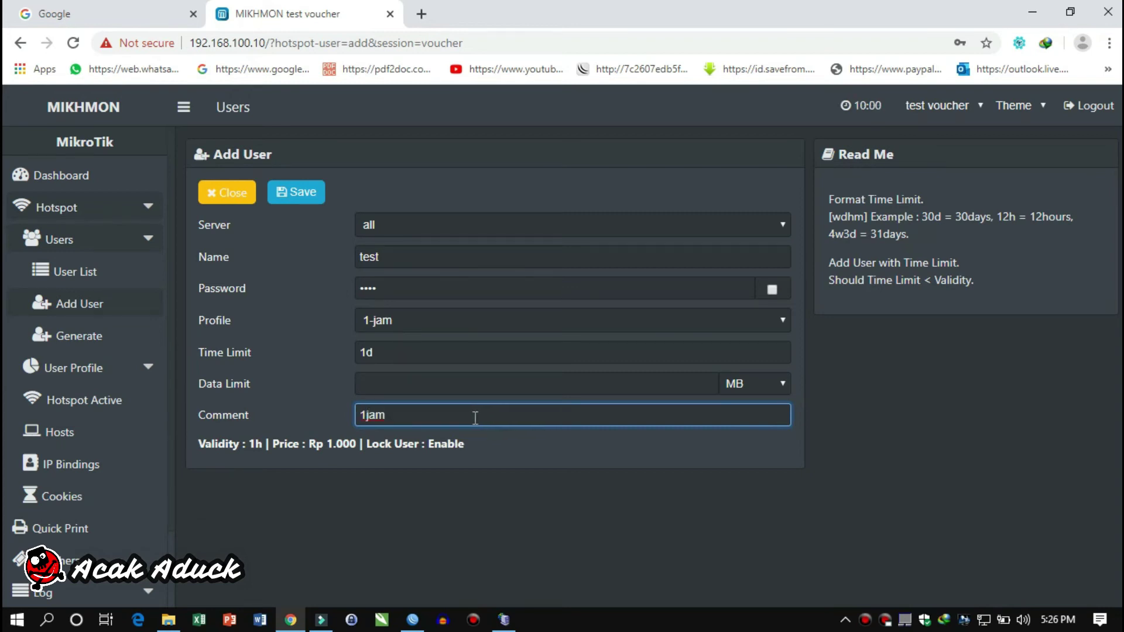
pyautogui.click(306, 204)
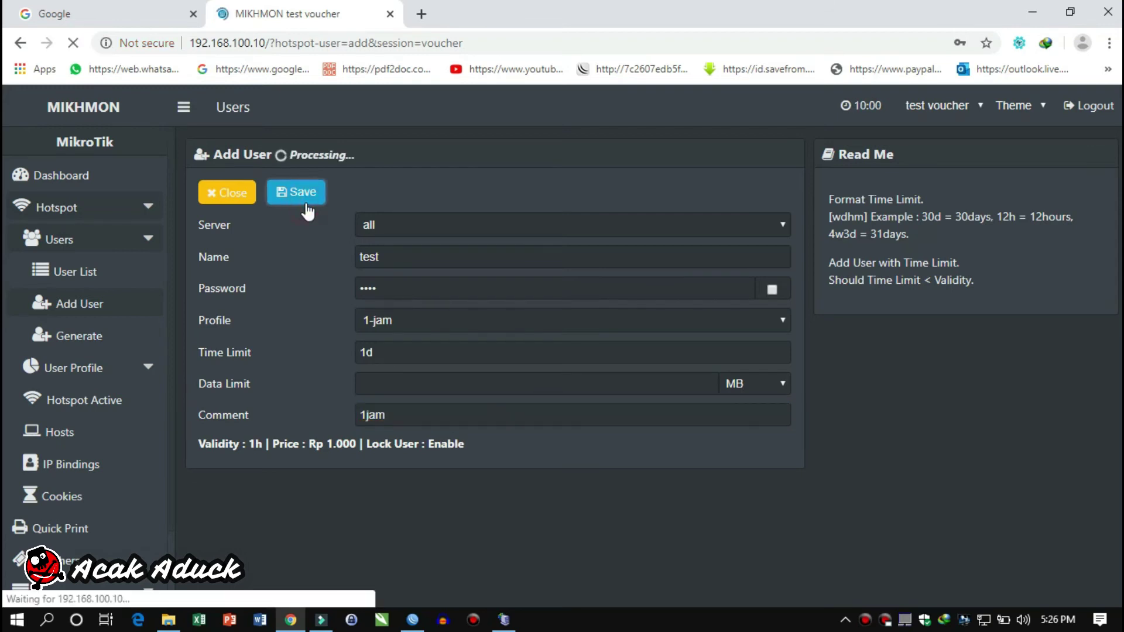
# Check the hotspot user list for the test user on the 1-jam profile
pyautogui.click(127, 274)
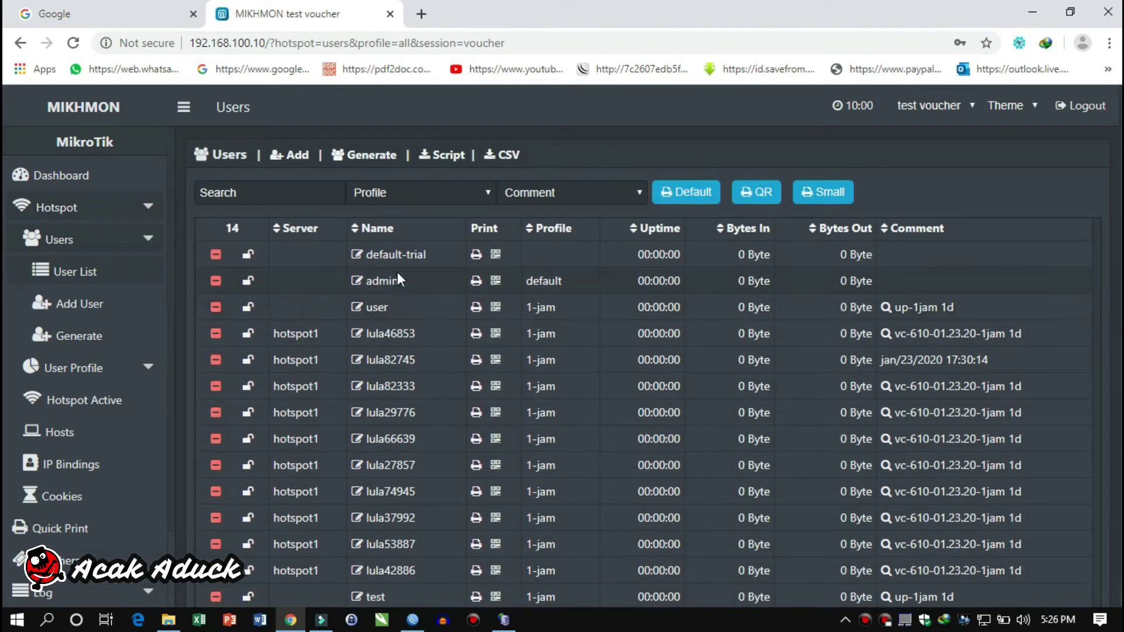
pyautogui.scroll(-1, 419, 537)
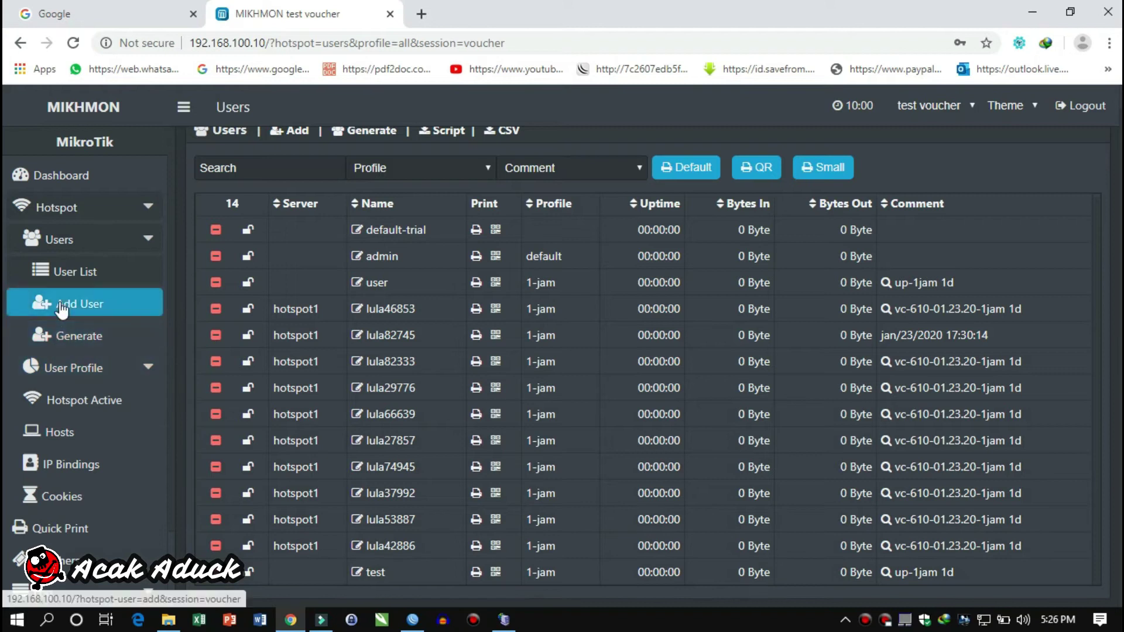
pyautogui.click(75, 338)
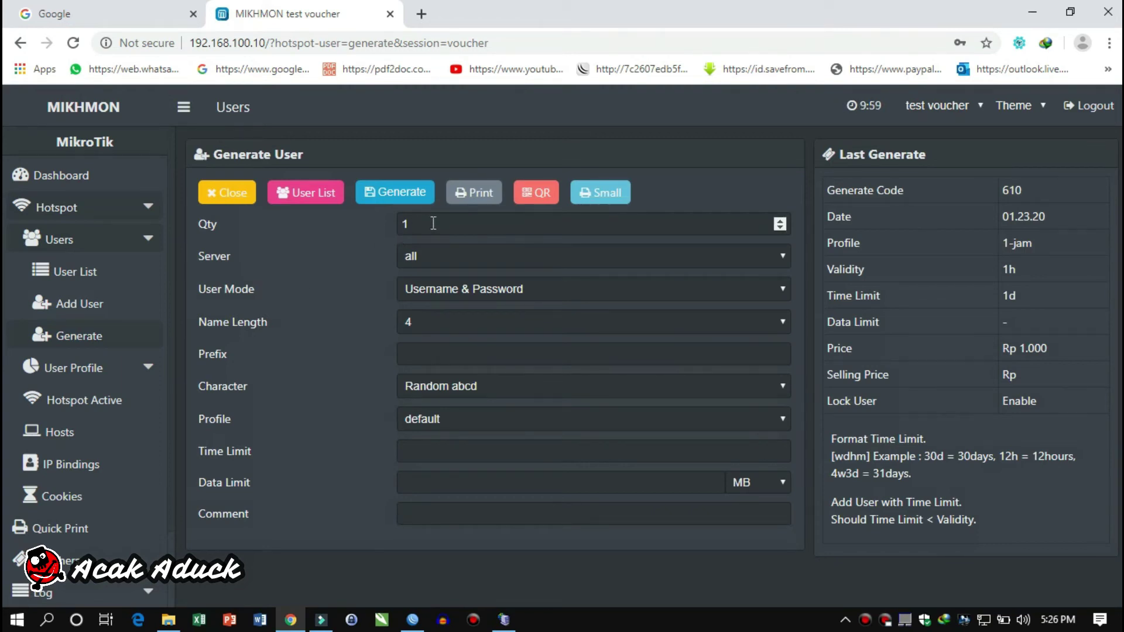
# Set quantity 5, server hotspot1, username equal to password, and name length 5
pyautogui.moveTo(434, 228); pyautogui.dragTo(402, 229)
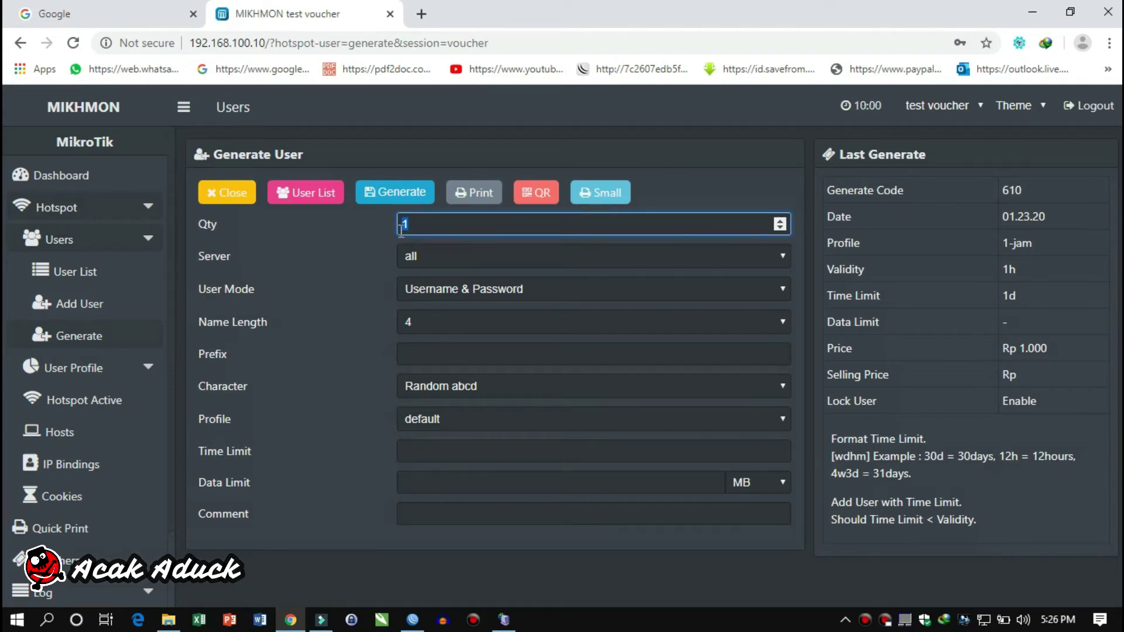
pyautogui.write('5')
pyautogui.click(426, 252)
pyautogui.click(426, 290)
pyautogui.click(427, 290)
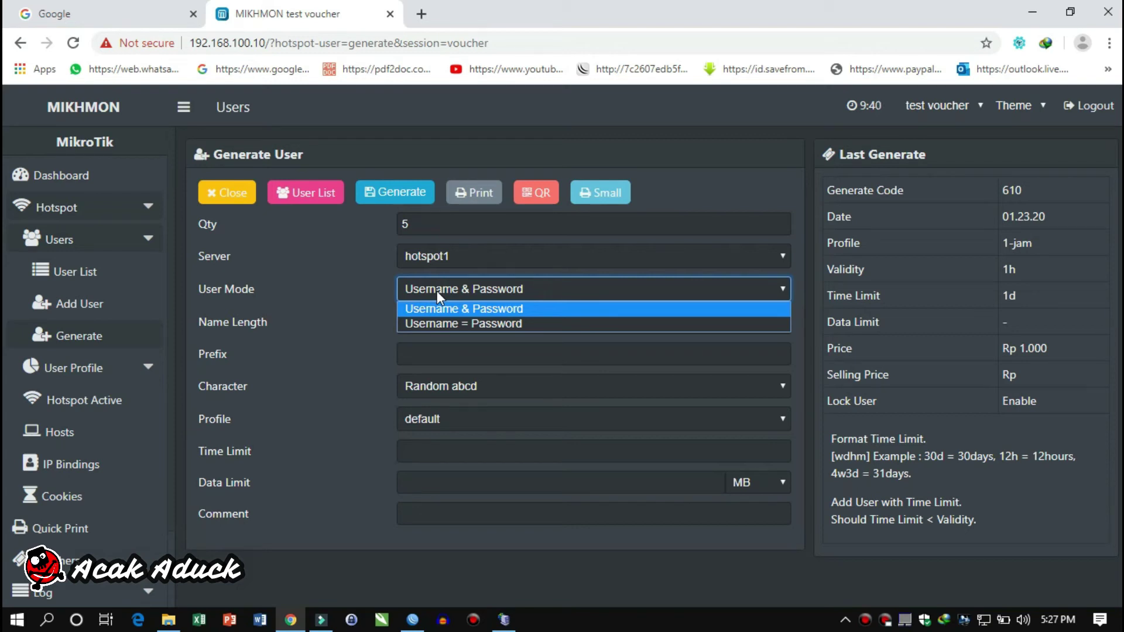
pyautogui.click(447, 324)
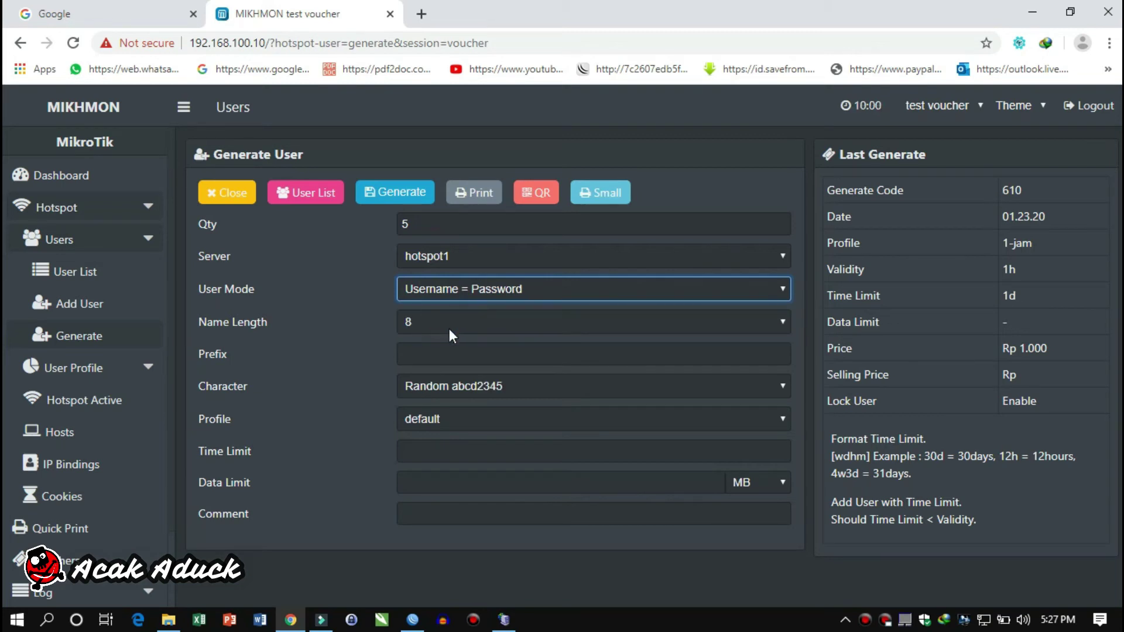
pyautogui.click(458, 314)
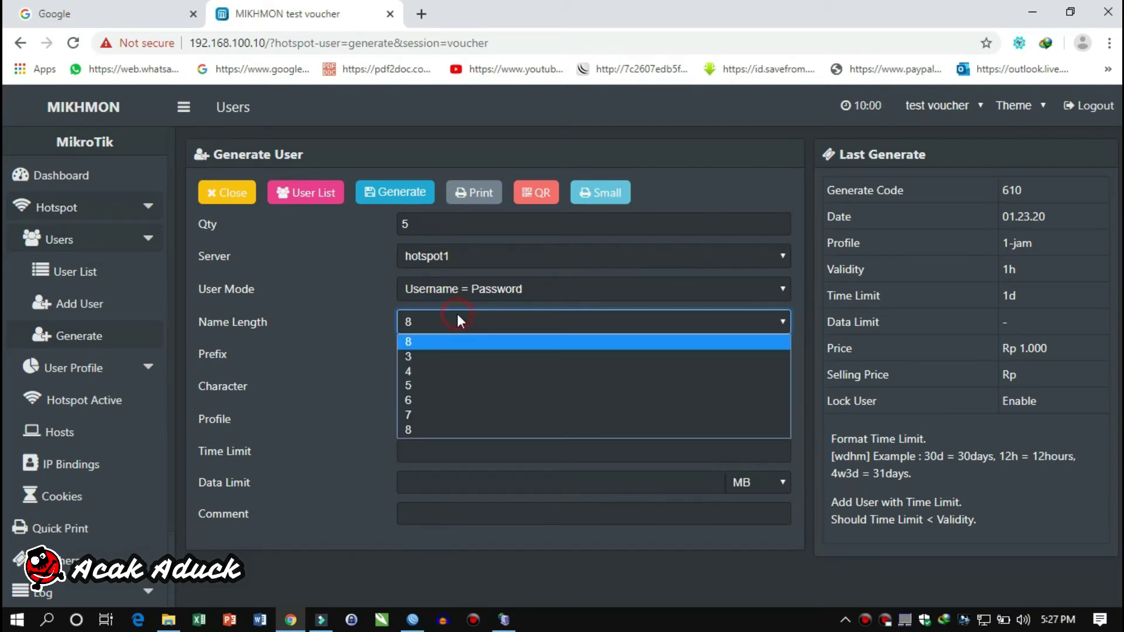
pyautogui.click(428, 382)
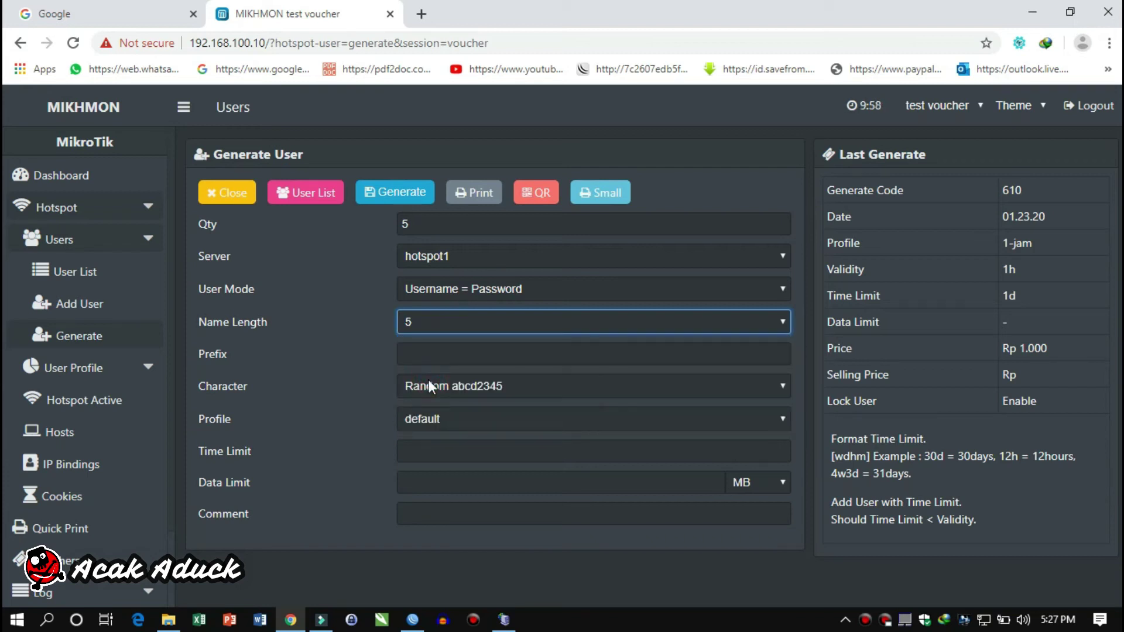
# Use prefix 'test', digits-only characters (Random 1234), and the 1-jam profile for the vouchers
pyautogui.click(422, 346)
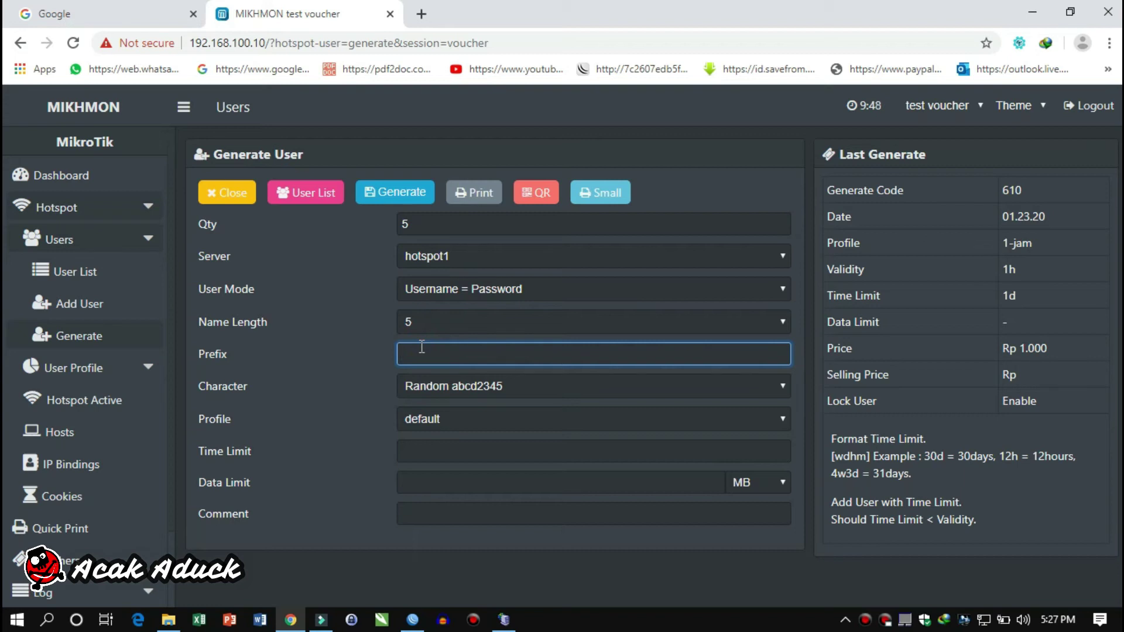
pyautogui.write('test')
pyautogui.click(446, 384)
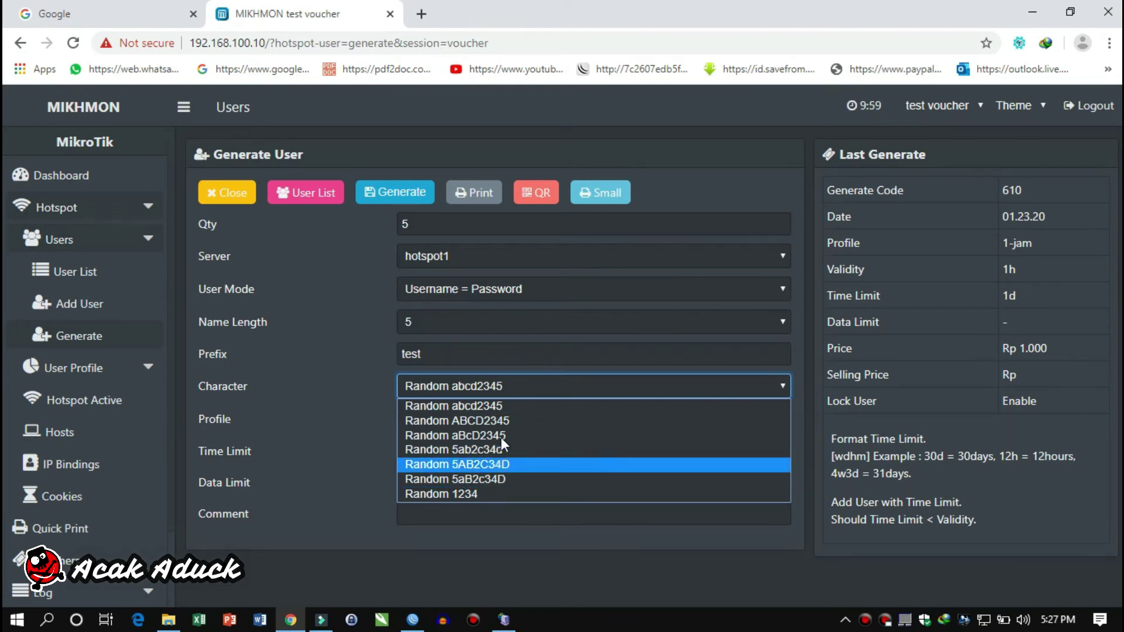
pyautogui.click(448, 495)
pyautogui.click(444, 422)
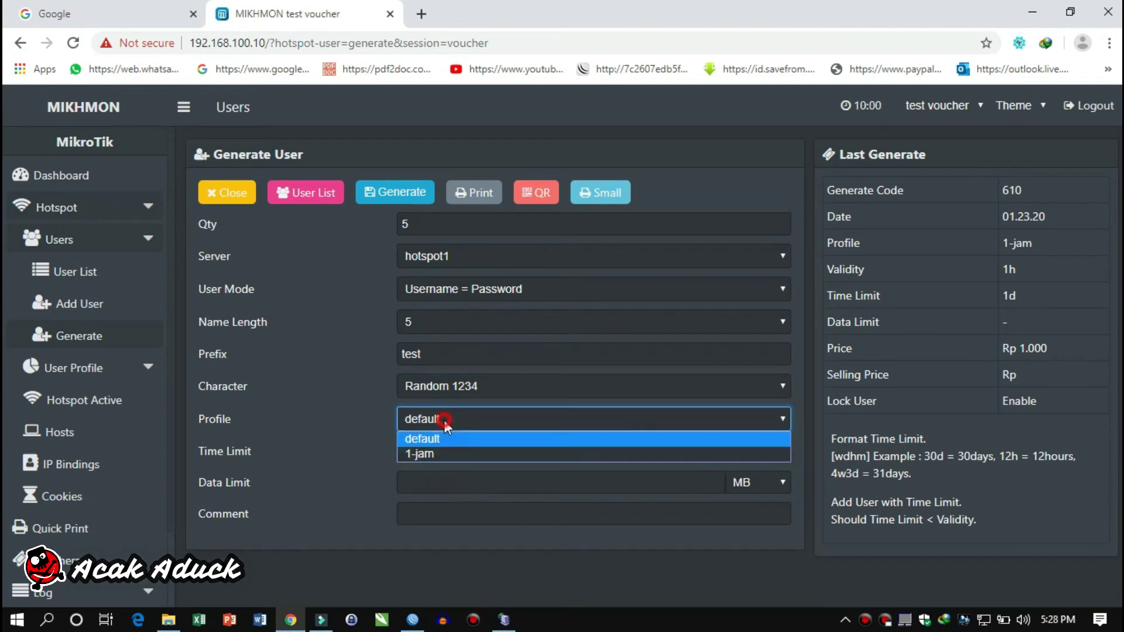
pyautogui.click(435, 453)
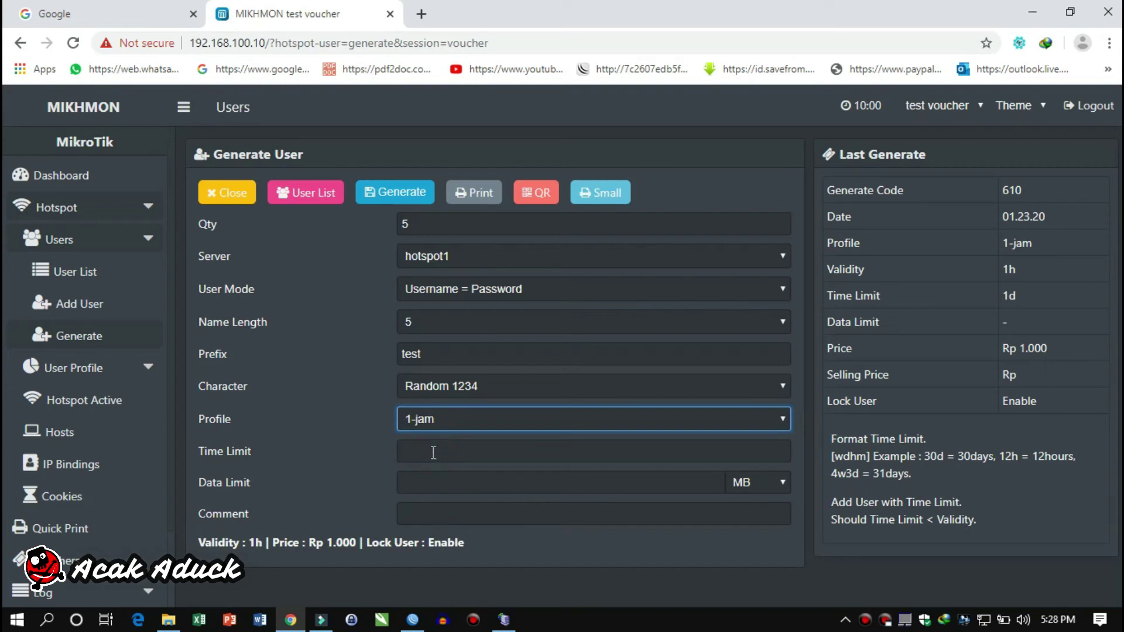
pyautogui.click(448, 420)
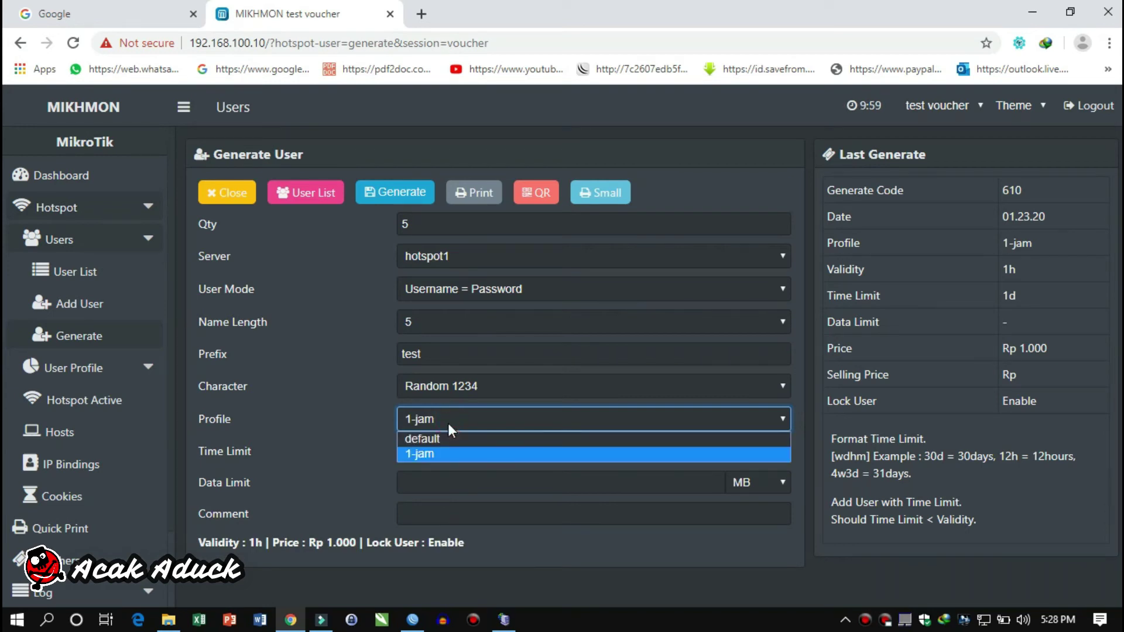
pyautogui.click(442, 454)
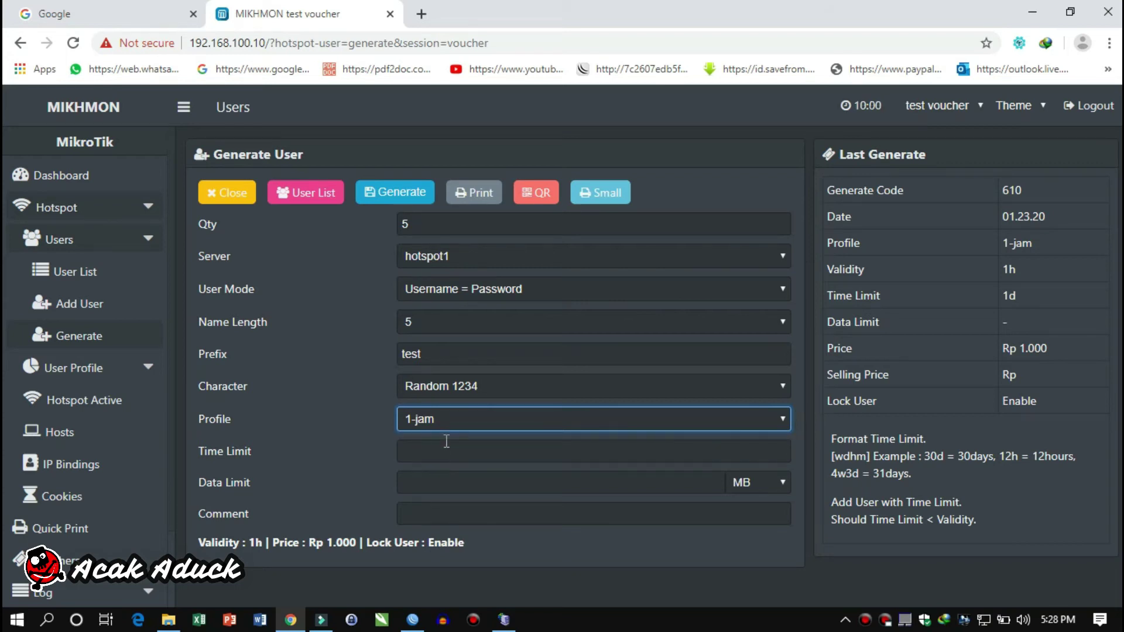
pyautogui.click(451, 422)
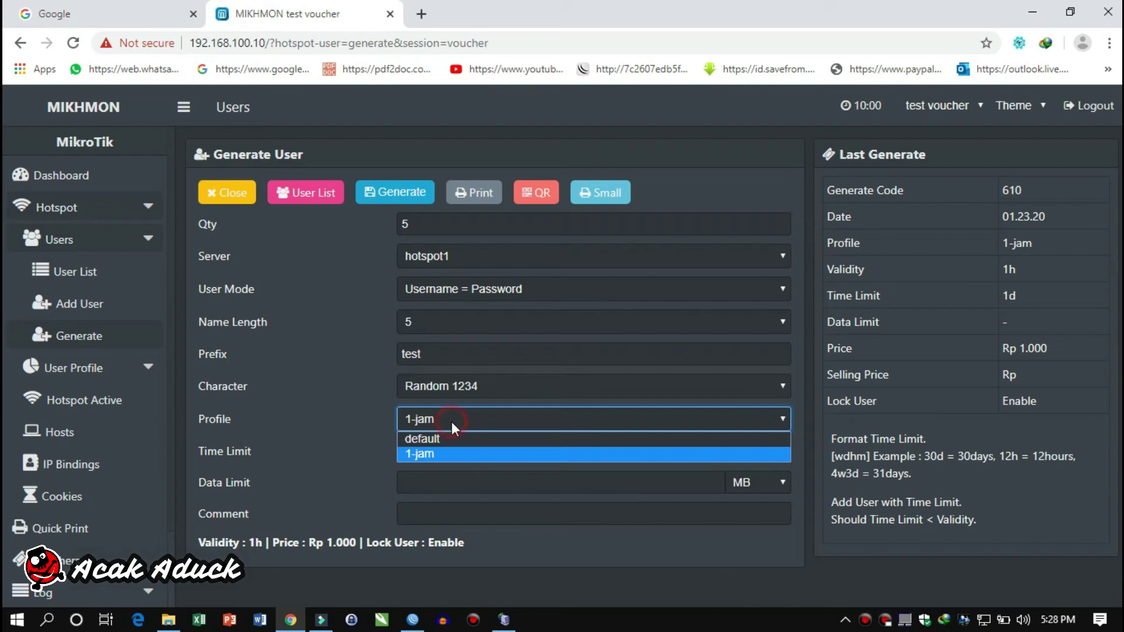
pyautogui.click(442, 448)
# Set the voucher time limit to 1d and generate the five vouchers
pyautogui.click(442, 449)
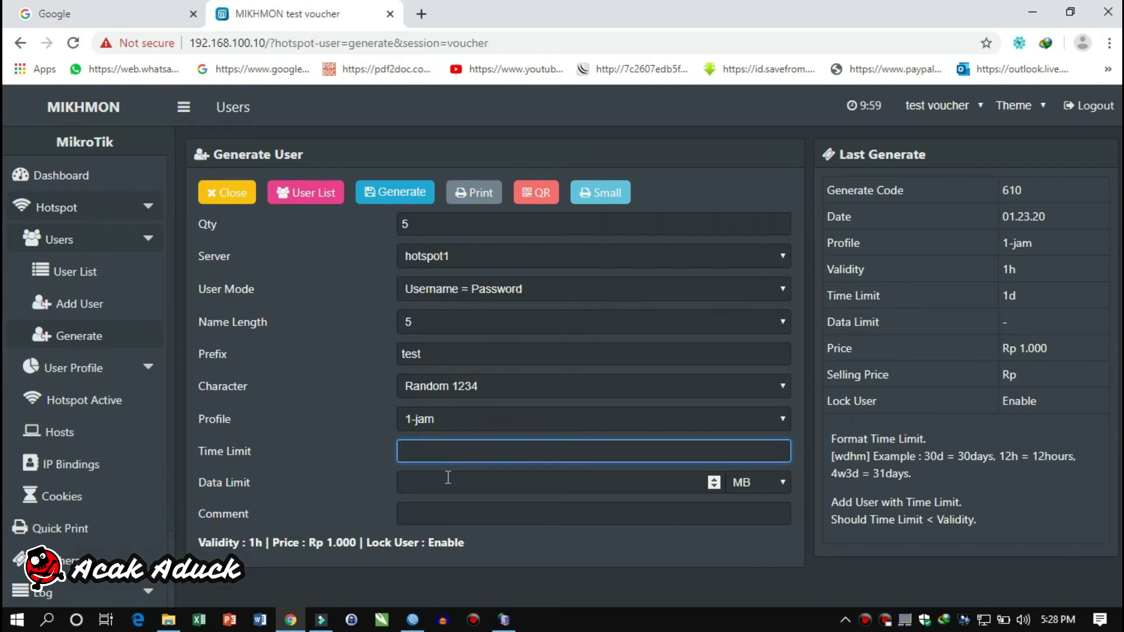
pyautogui.write('1d')
pyautogui.click(454, 483)
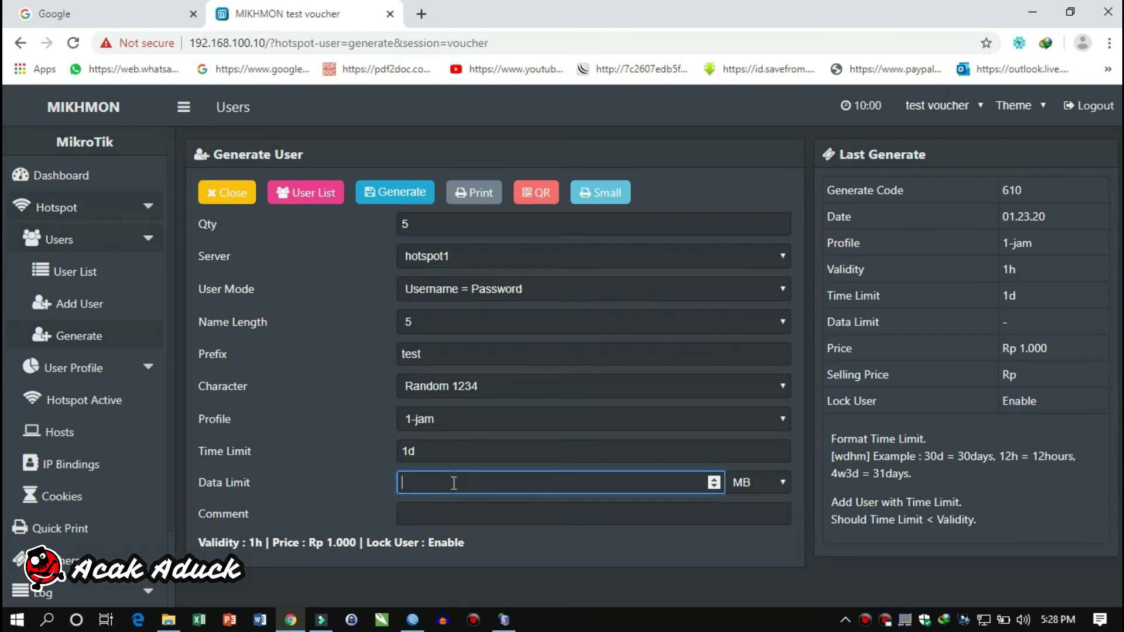
pyautogui.click(457, 509)
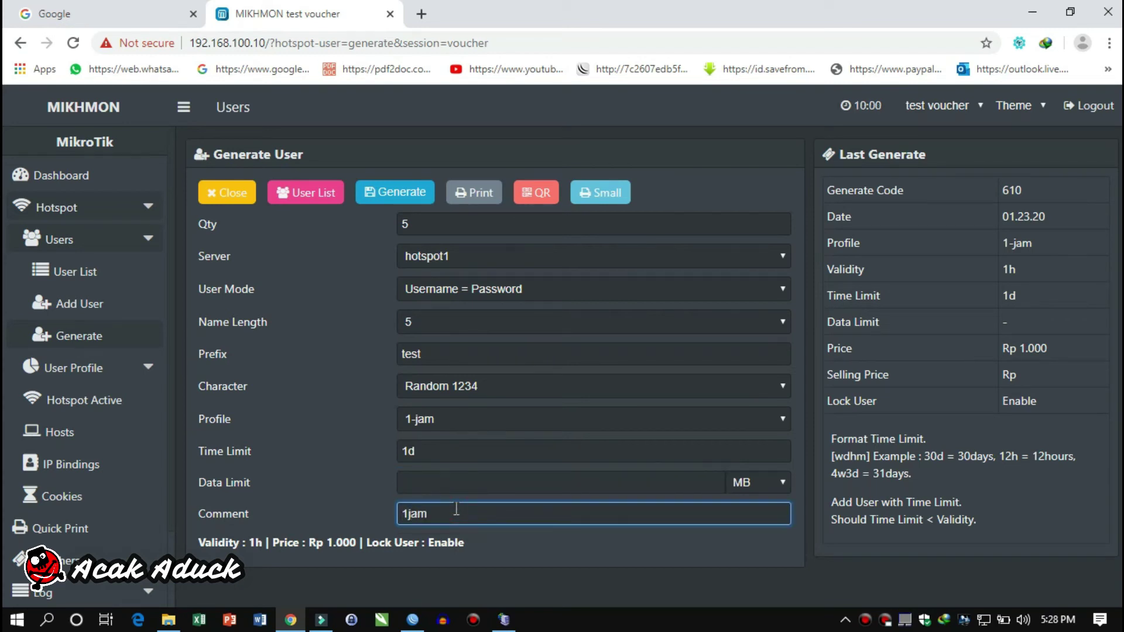
pyautogui.click(376, 199)
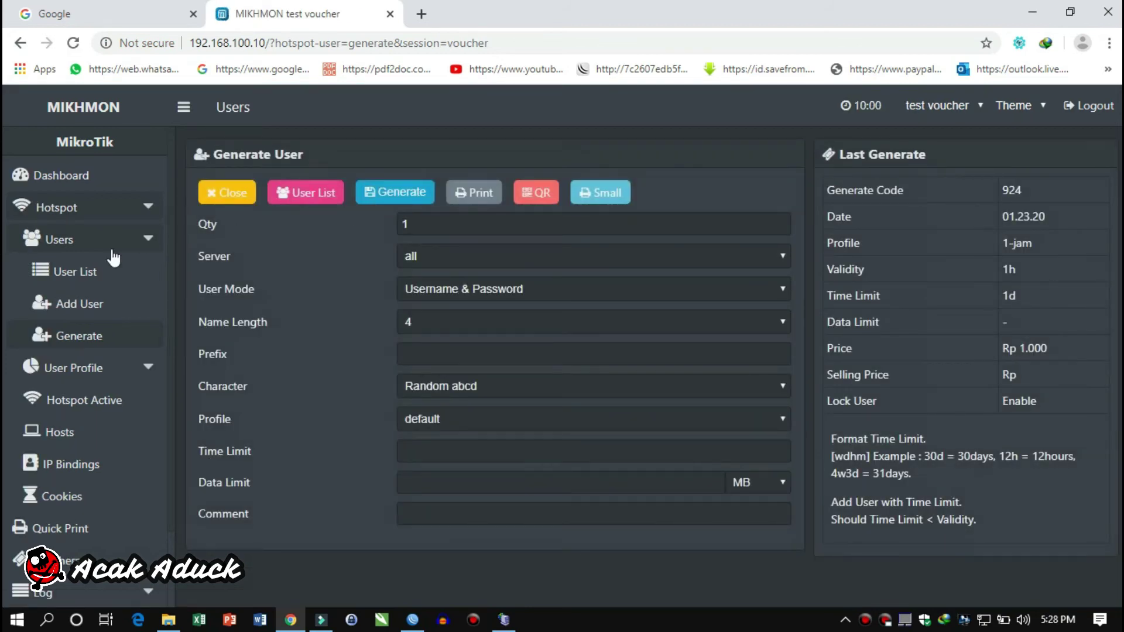
# Filter the hotspot user list by comment vc-924-01.23.20-1jam
pyautogui.click(88, 271)
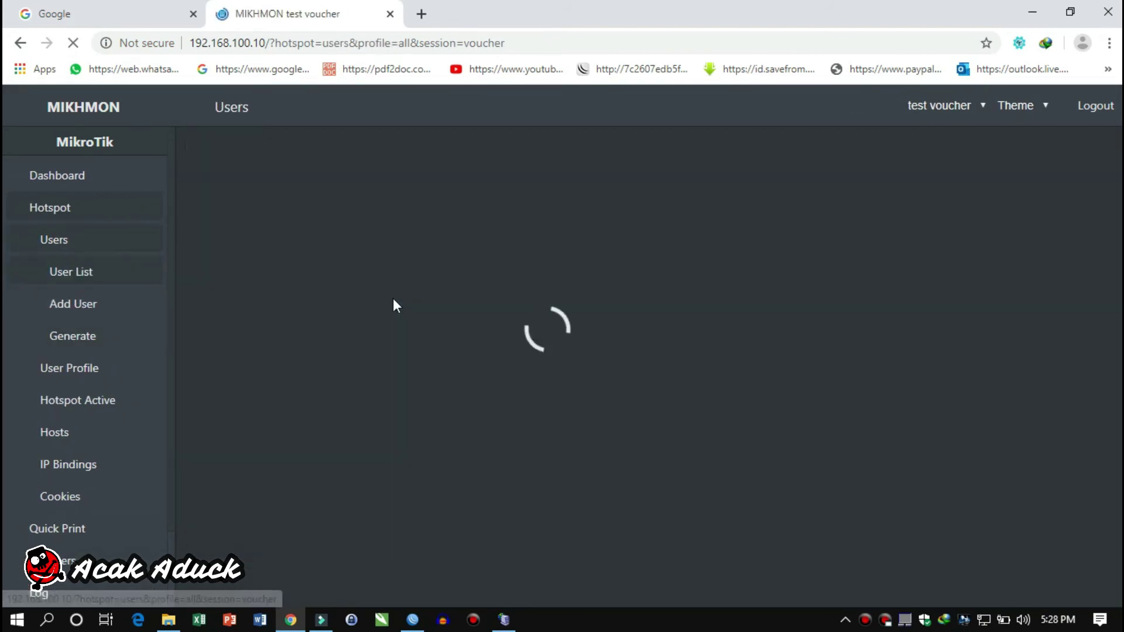
pyautogui.scroll(-3, 404, 317)
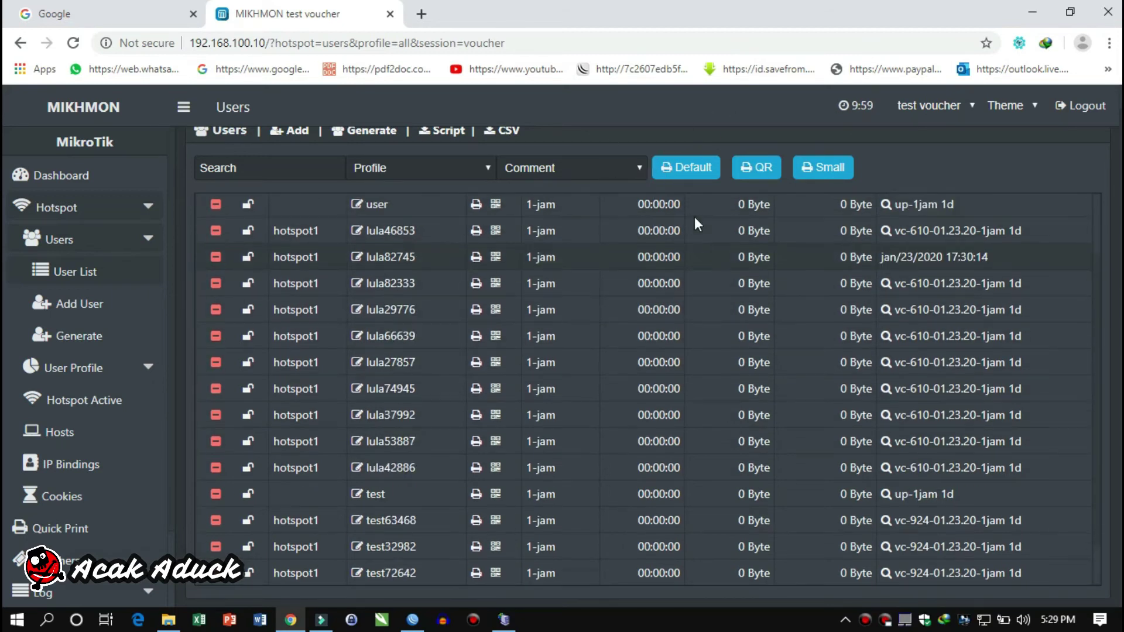
pyautogui.click(640, 167)
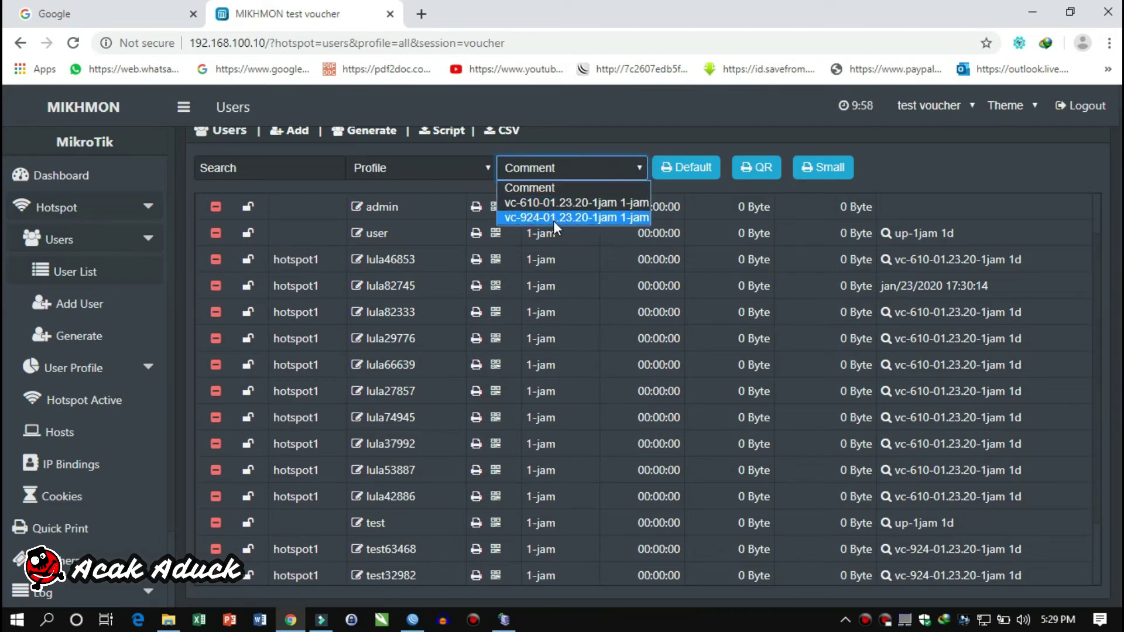
pyautogui.click(581, 213)
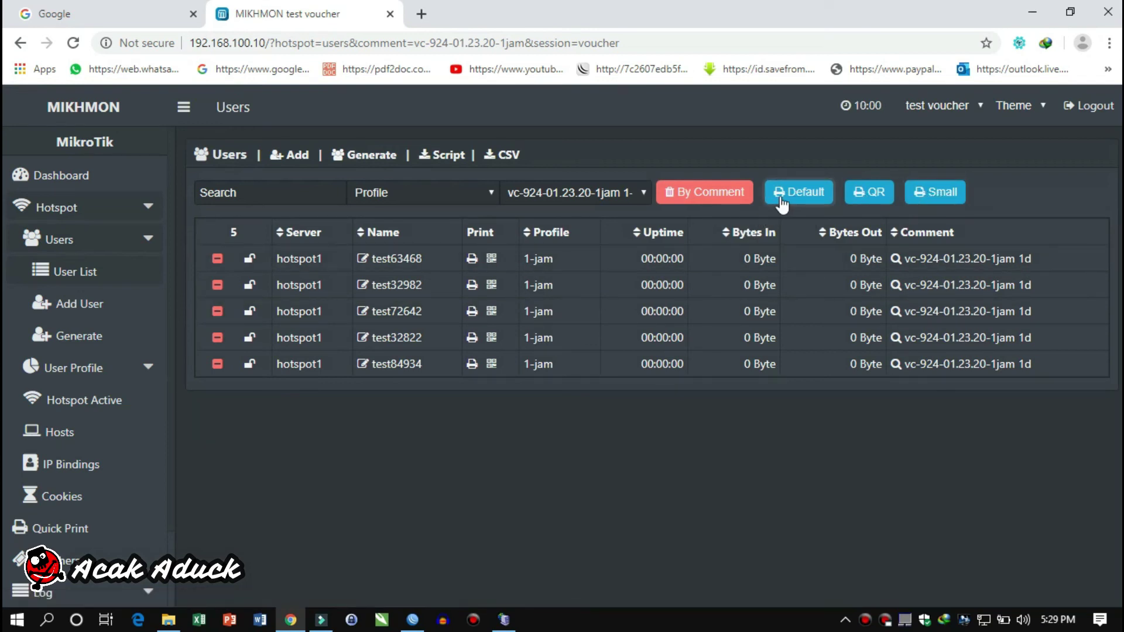
# Open the default, QR and small voucher print pages, cancelling each print dialog
pyautogui.click(816, 193)
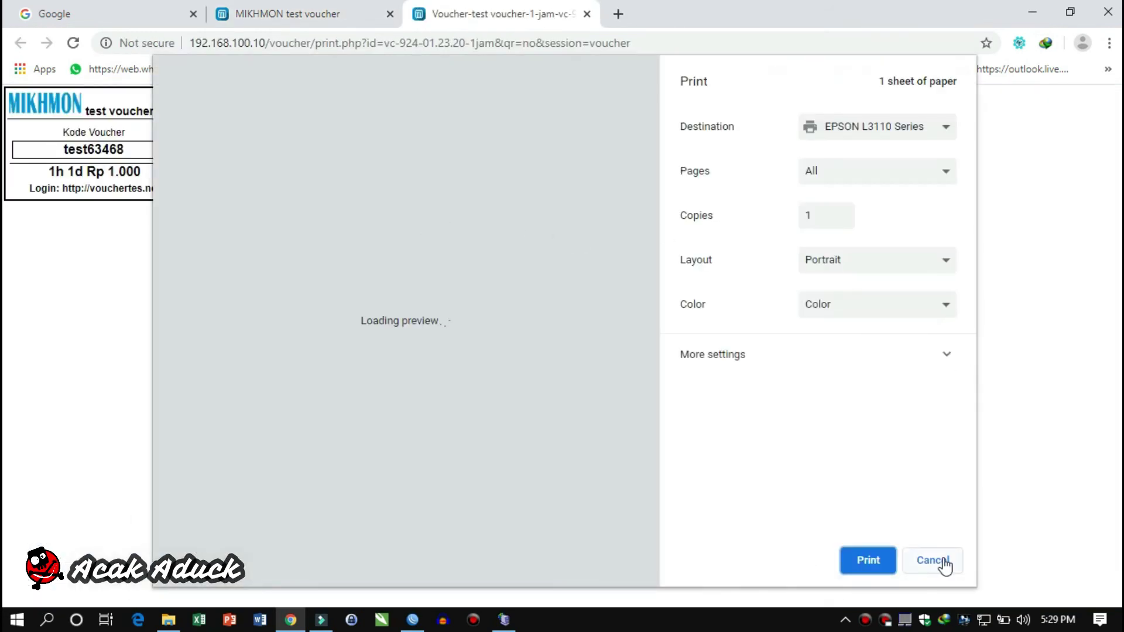
pyautogui.click(937, 563)
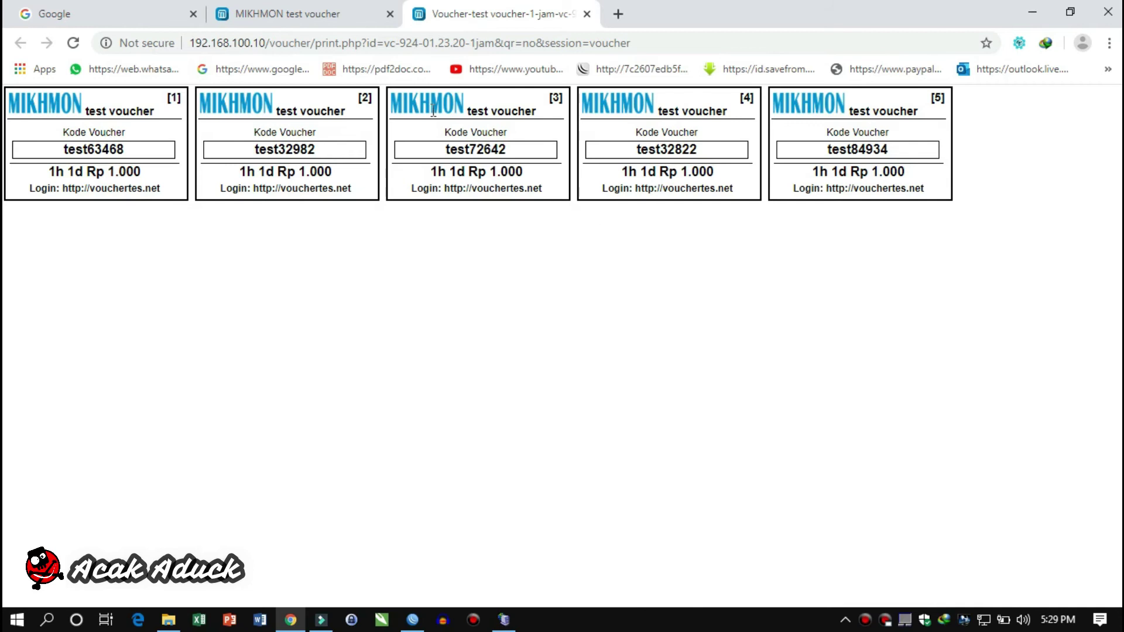
pyautogui.click(272, 13)
pyautogui.click(857, 195)
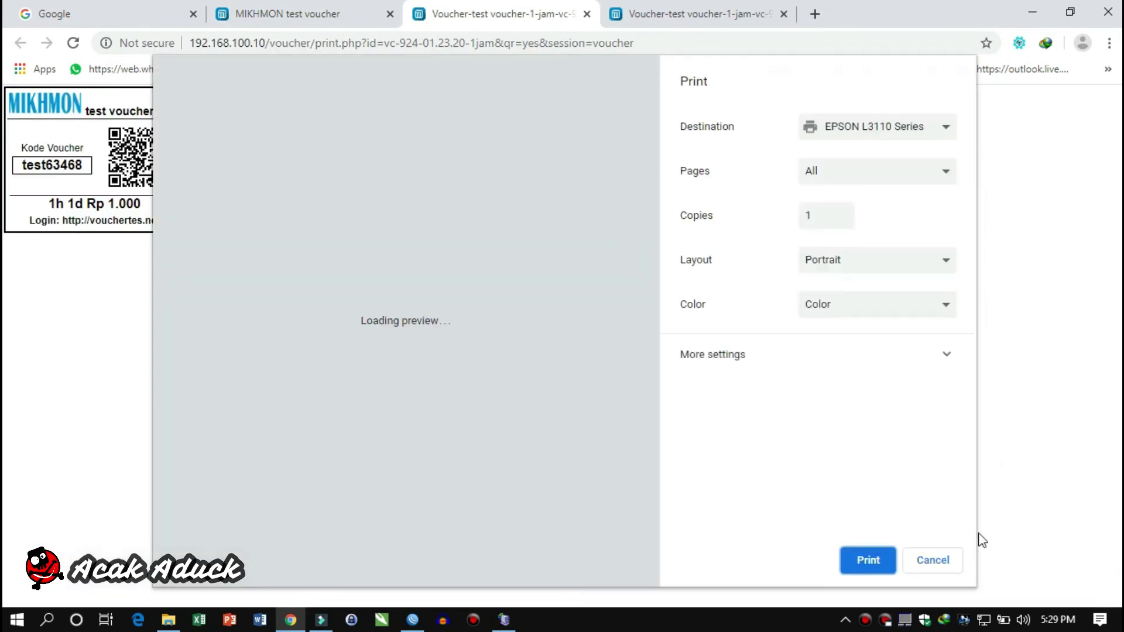
pyautogui.click(944, 560)
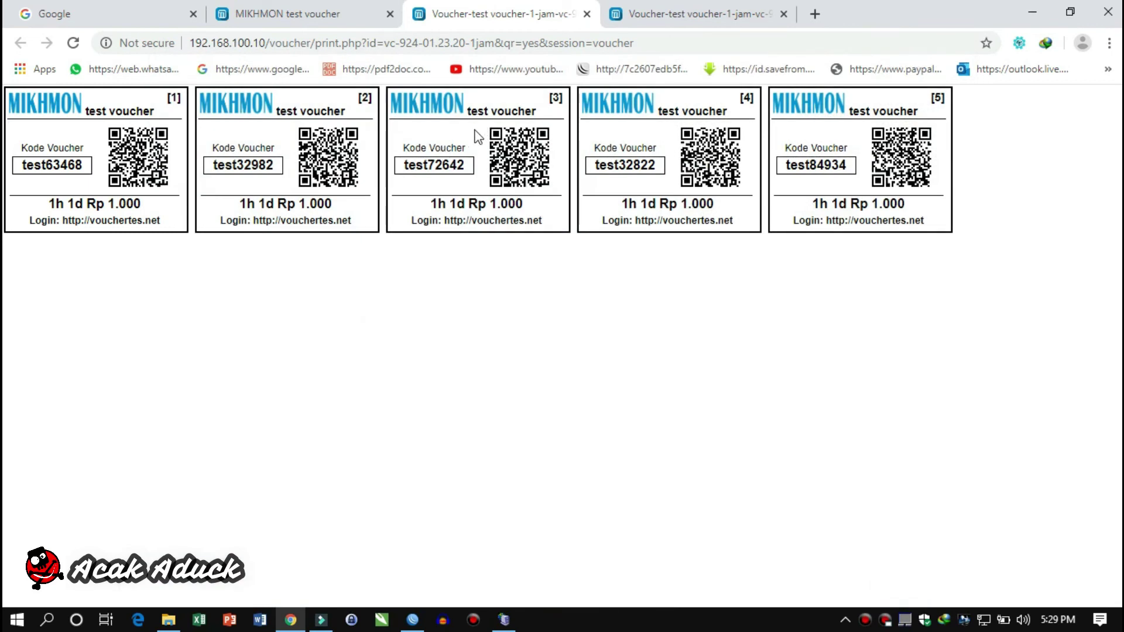
pyautogui.click(353, 20)
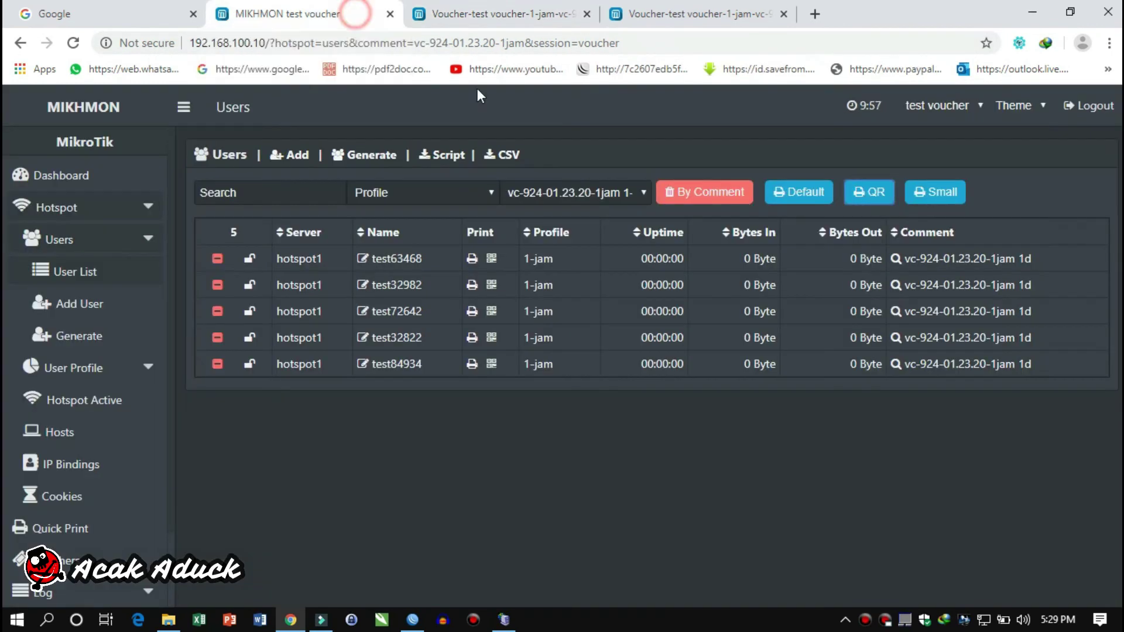
pyautogui.click(927, 191)
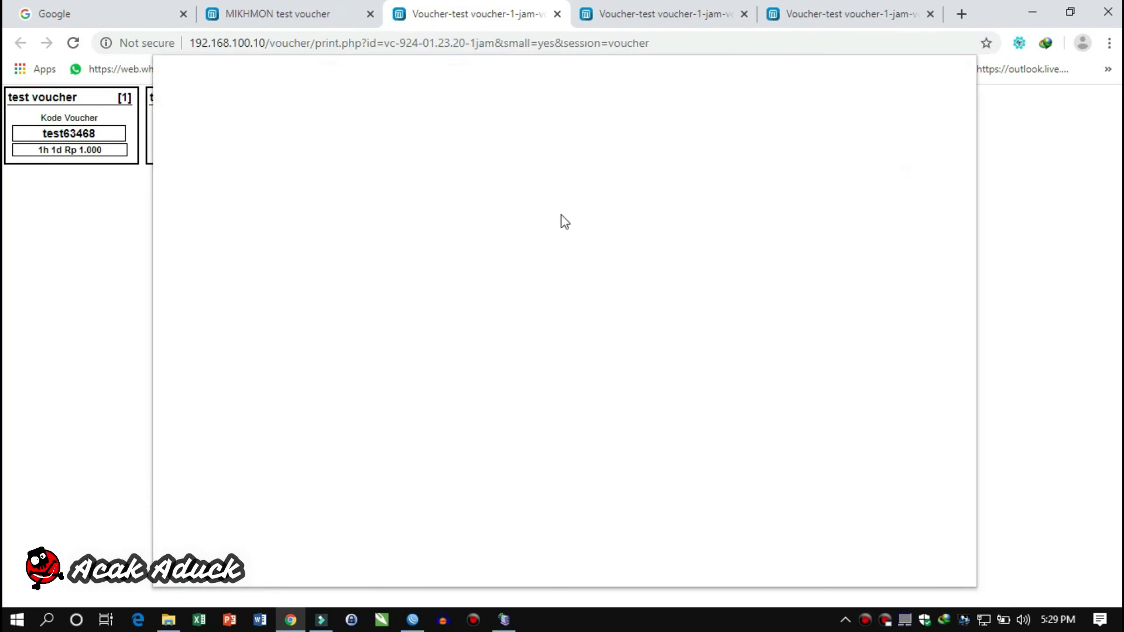
pyautogui.click(933, 560)
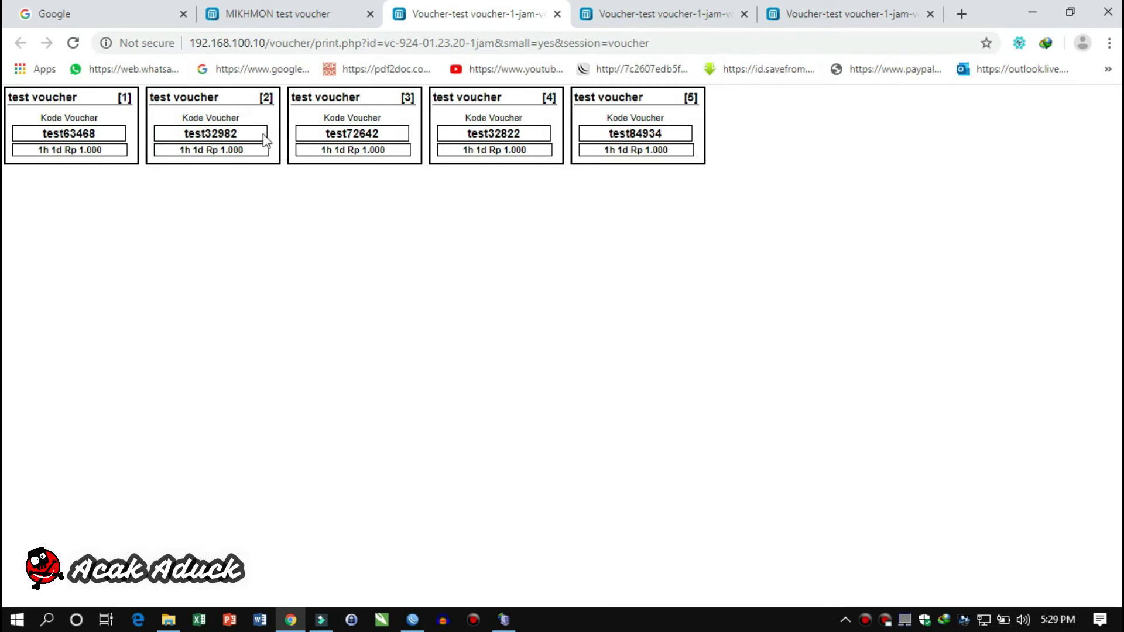
pyautogui.click(246, 13)
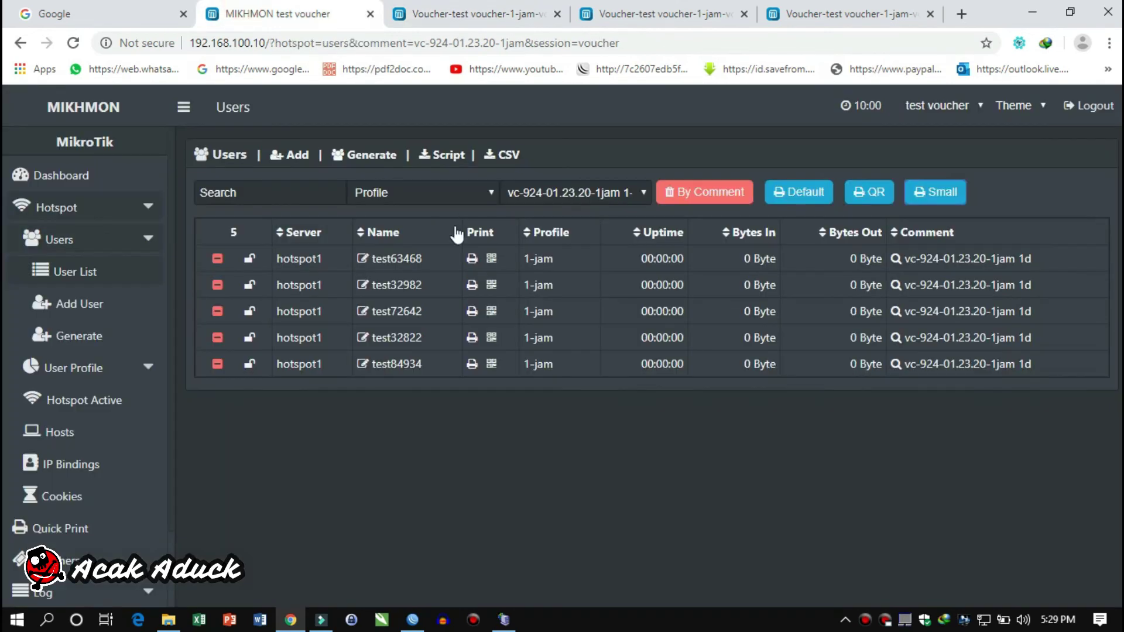
pyautogui.scroll(-3, 146, 451)
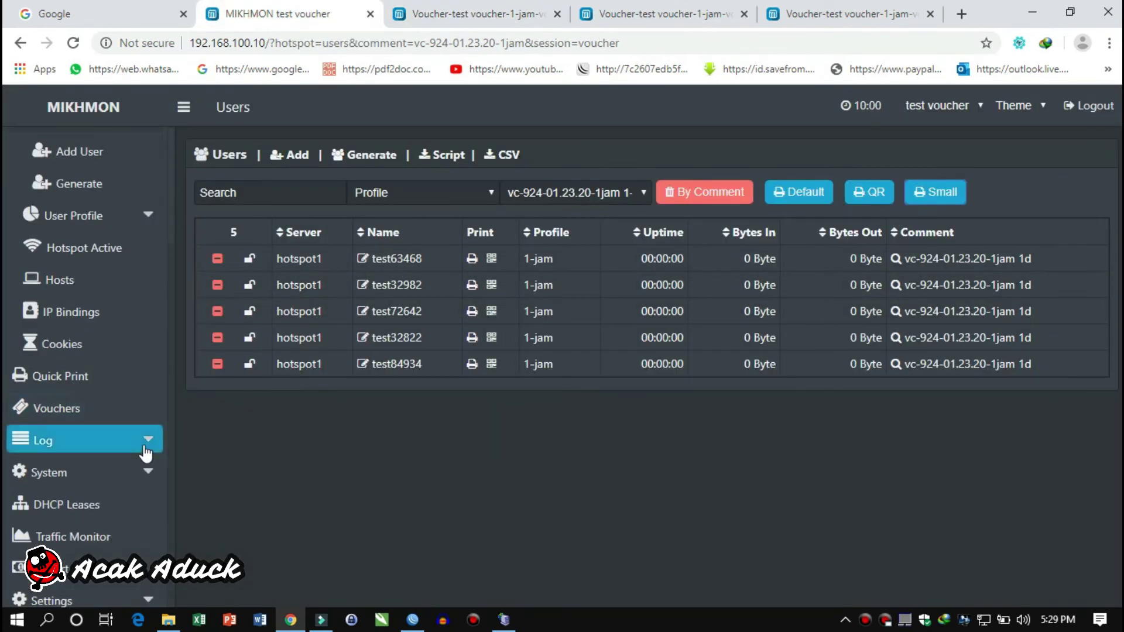
pyautogui.scroll(3, 123, 521)
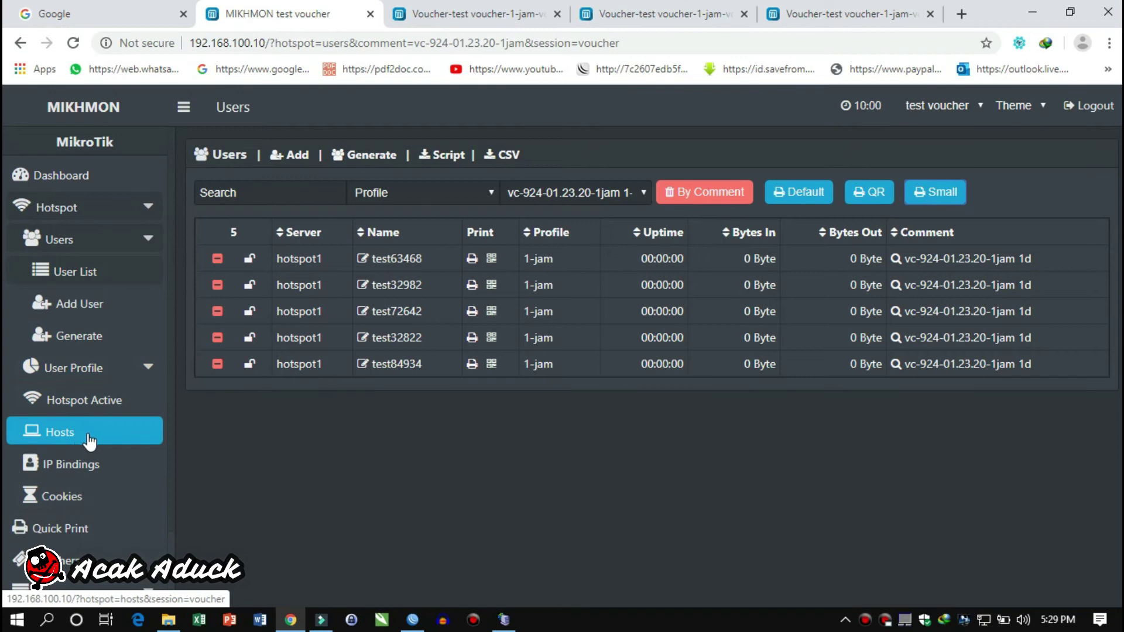
pyautogui.scroll(-1, 102, 502)
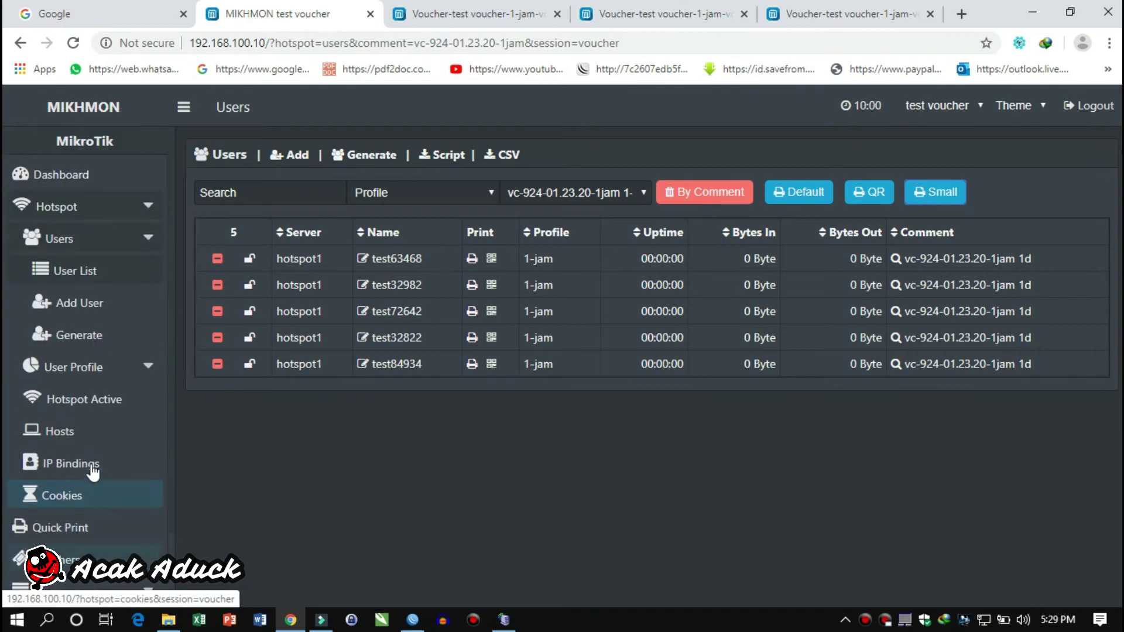
# Search Google for 'mikhmon' and open the MIKHMON project site
pyautogui.click(41, 13)
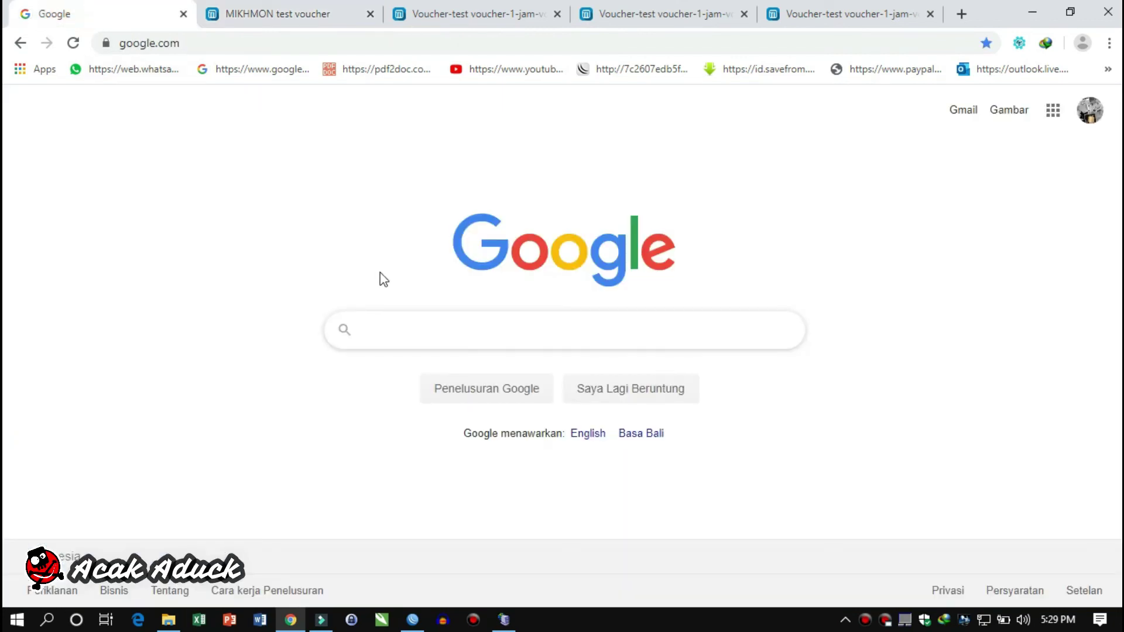
pyautogui.write('mikhmon')
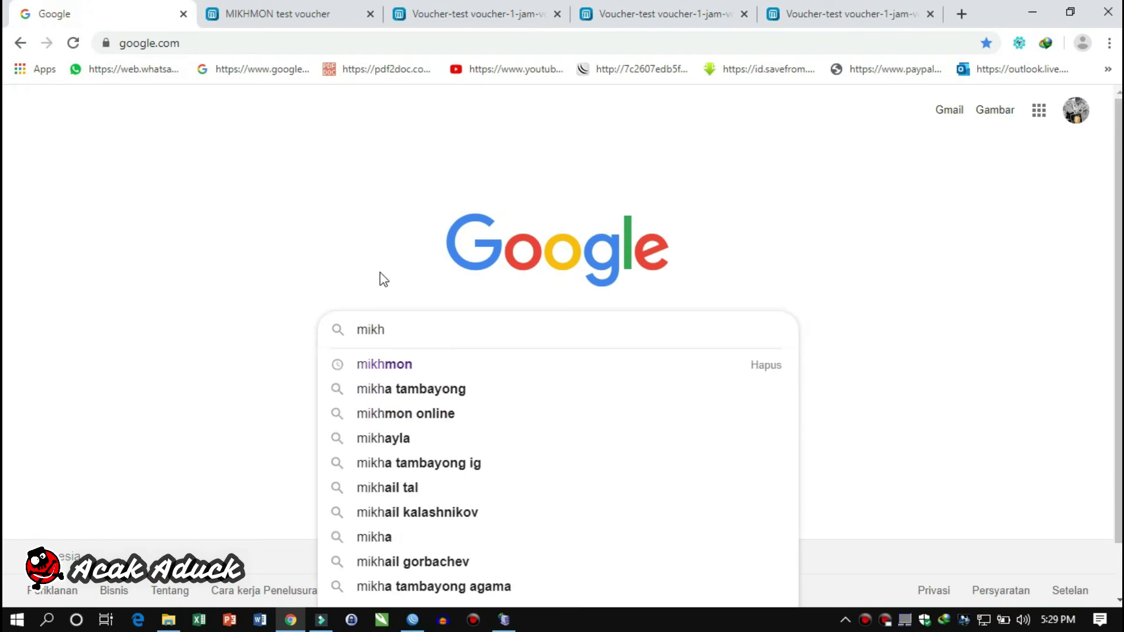
pyautogui.press('Return')
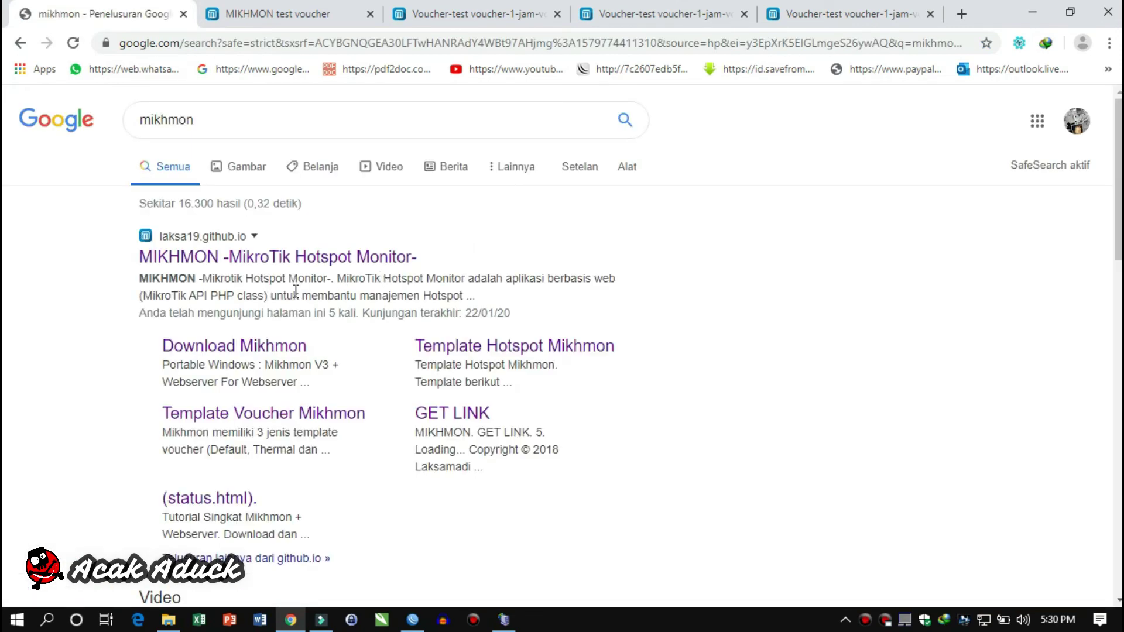
pyautogui.click(311, 257)
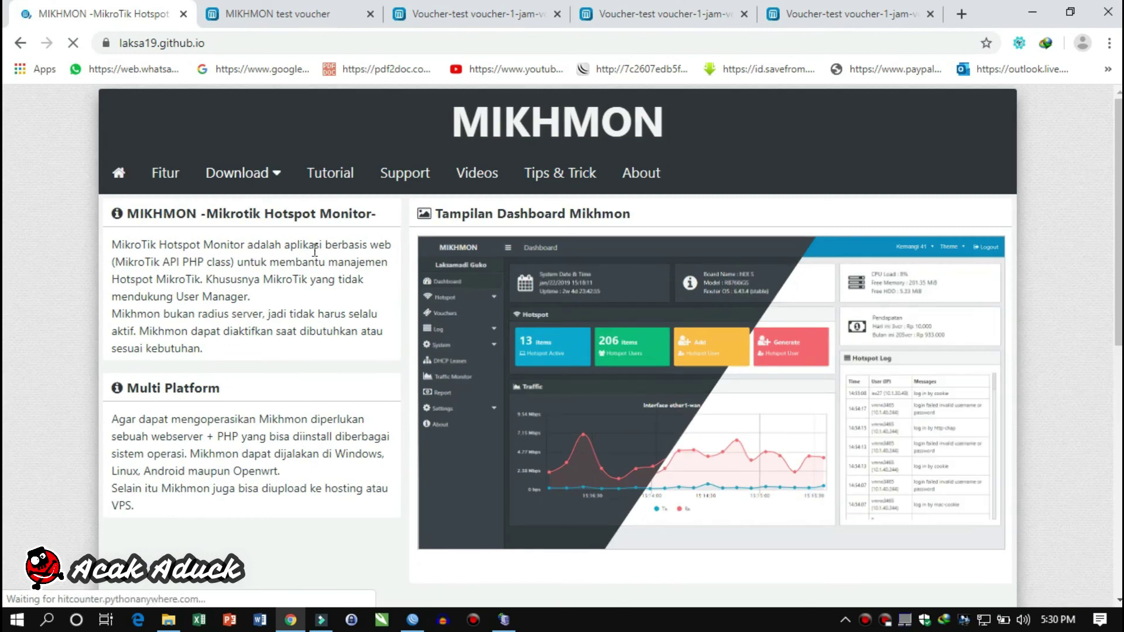
# Browse the site's Template Login Page under Download
pyautogui.click(261, 175)
pyautogui.click(267, 256)
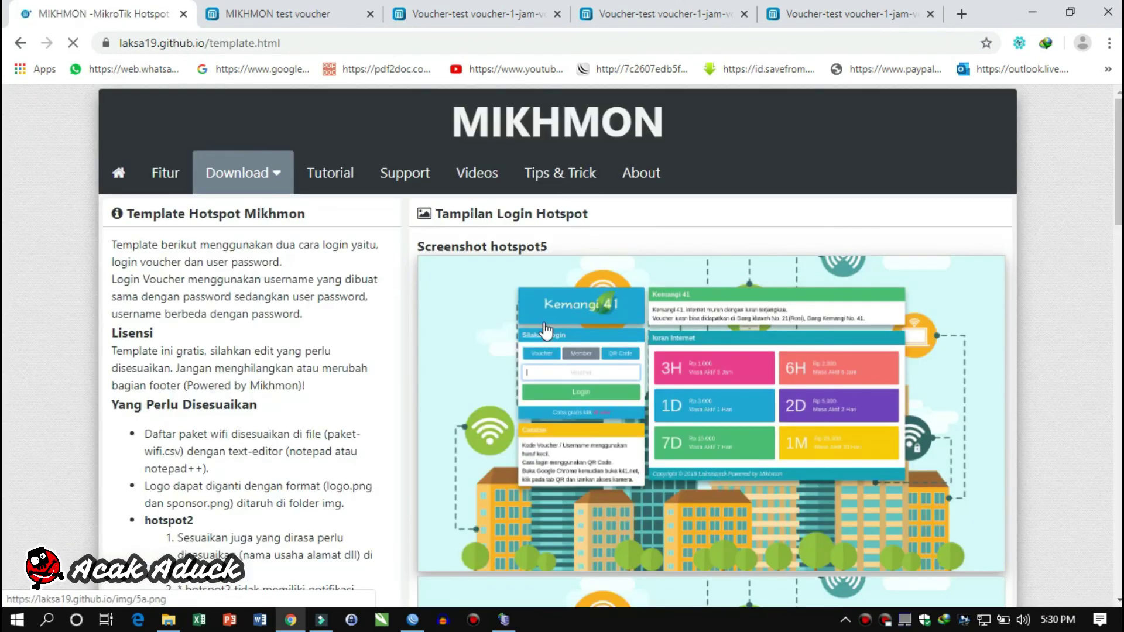
pyautogui.scroll(-3, 545, 331)
pyautogui.scroll(1, 546, 332)
pyautogui.scroll(-1, 546, 333)
pyautogui.scroll(-10, 546, 333)
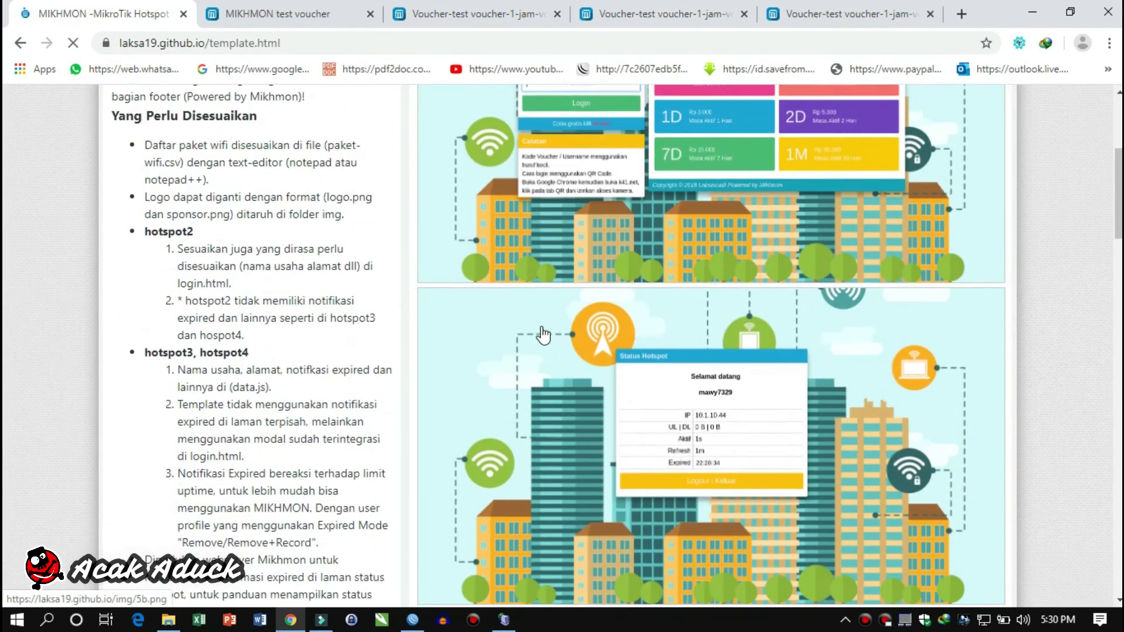
pyautogui.scroll(-8, 660, 379)
pyautogui.scroll(4, 661, 379)
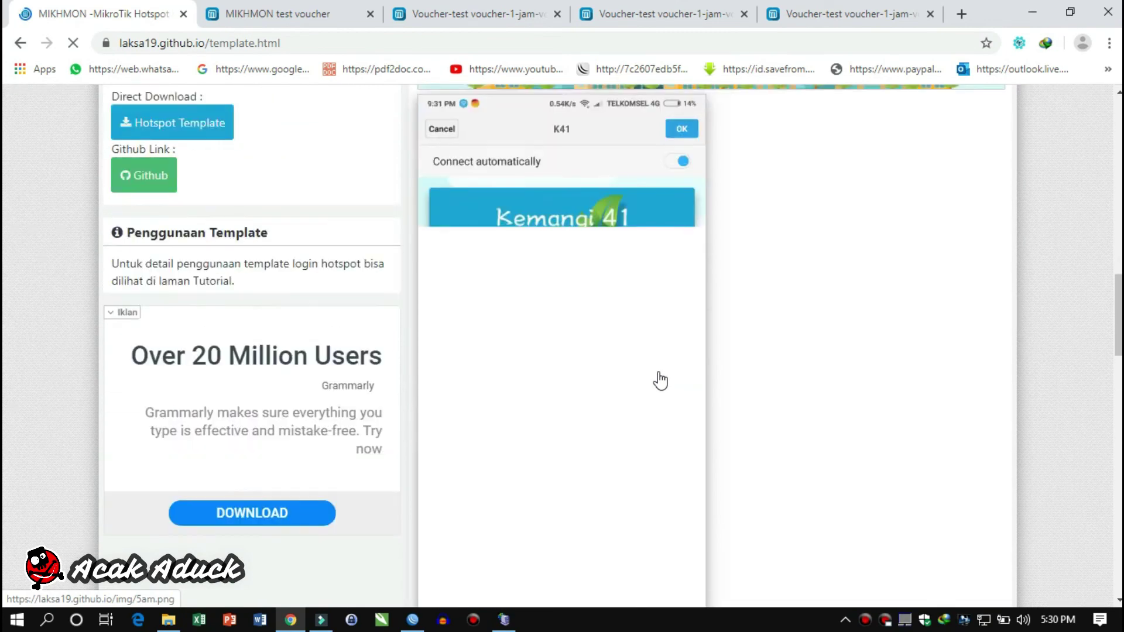
pyautogui.scroll(-12, 660, 380)
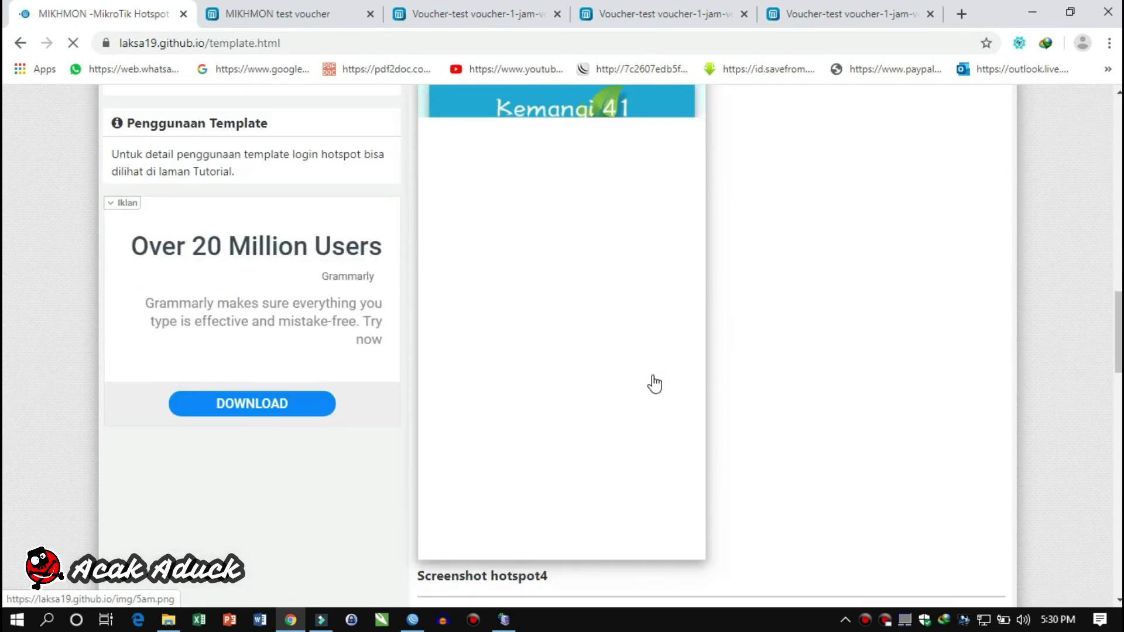
pyautogui.scroll(10, 654, 383)
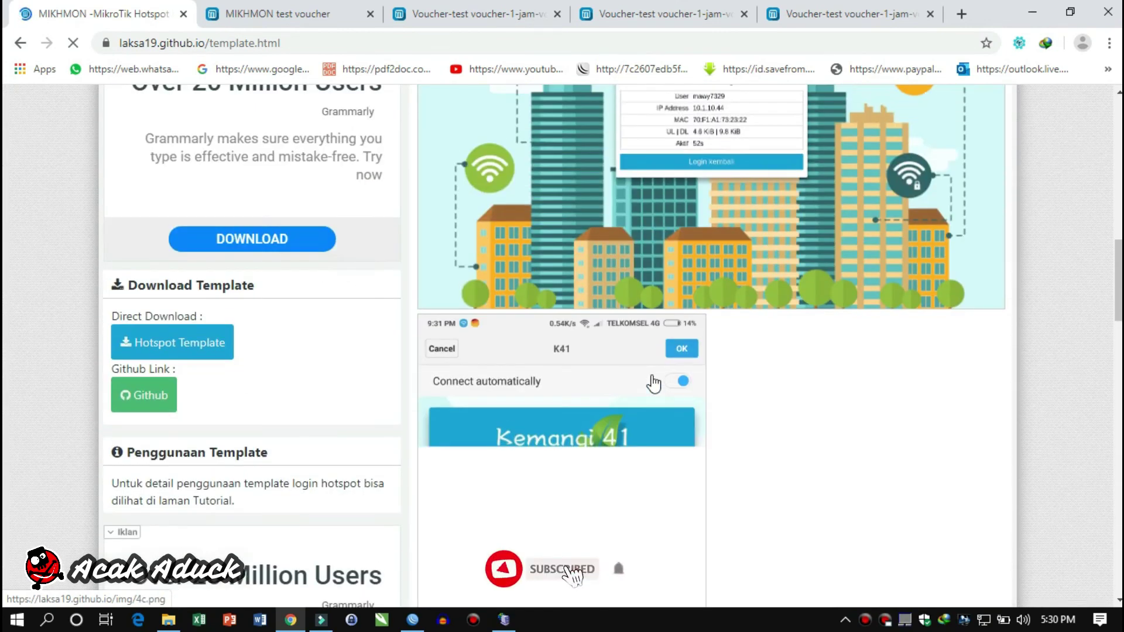
pyautogui.scroll(15, 654, 383)
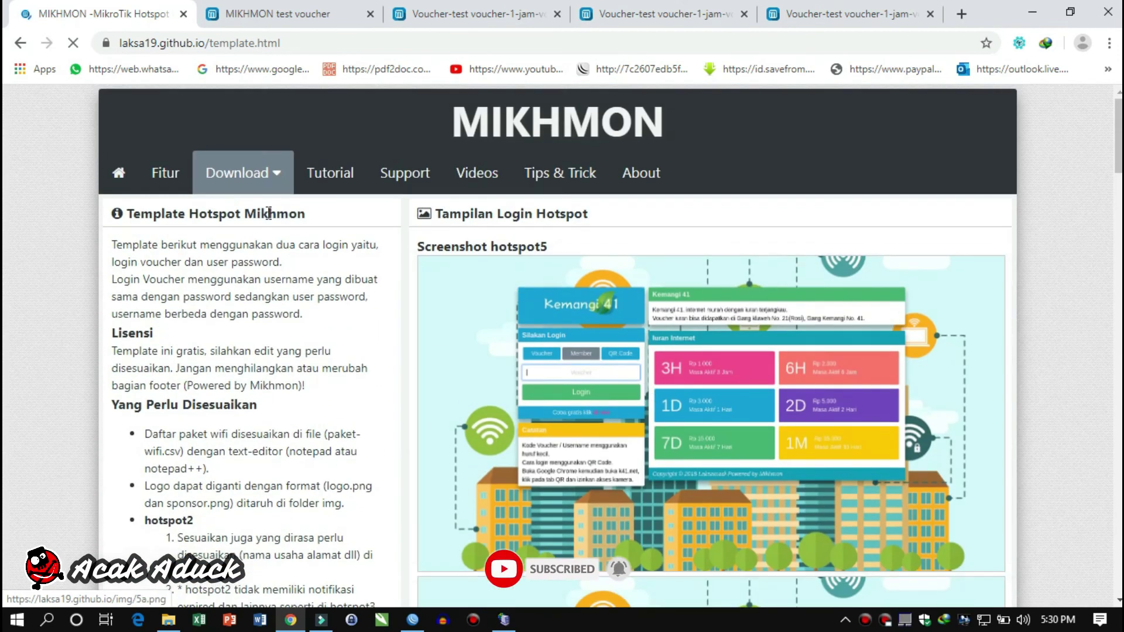
# Open the Template Voucher page and scroll through the voucher design previews
pyautogui.click(268, 180)
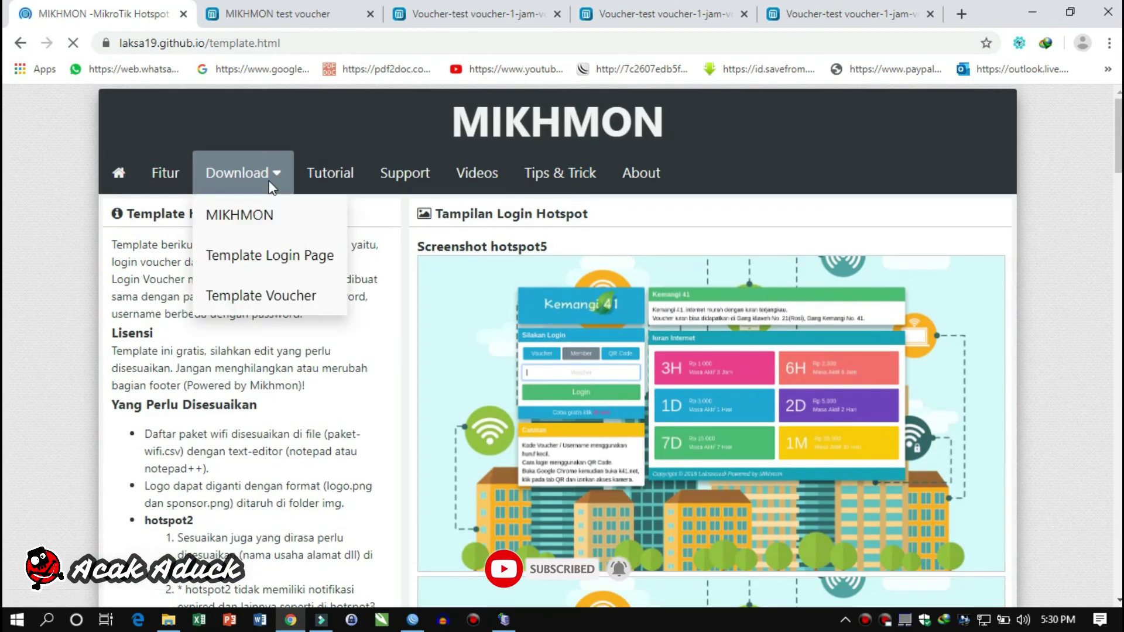
pyautogui.click(335, 301)
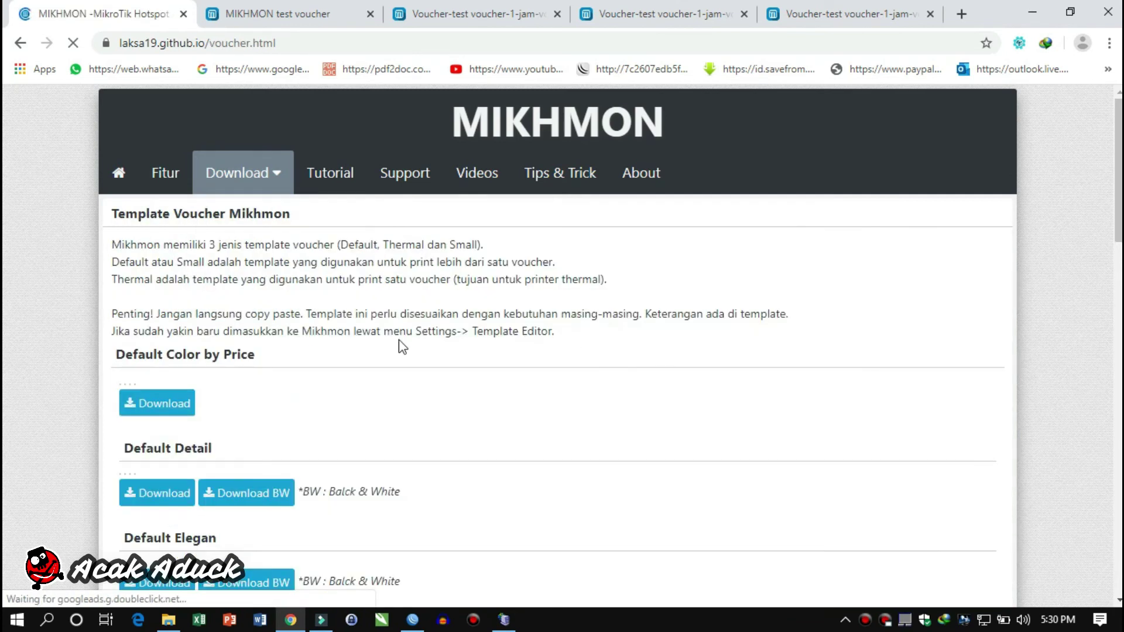
pyautogui.scroll(-4, 399, 346)
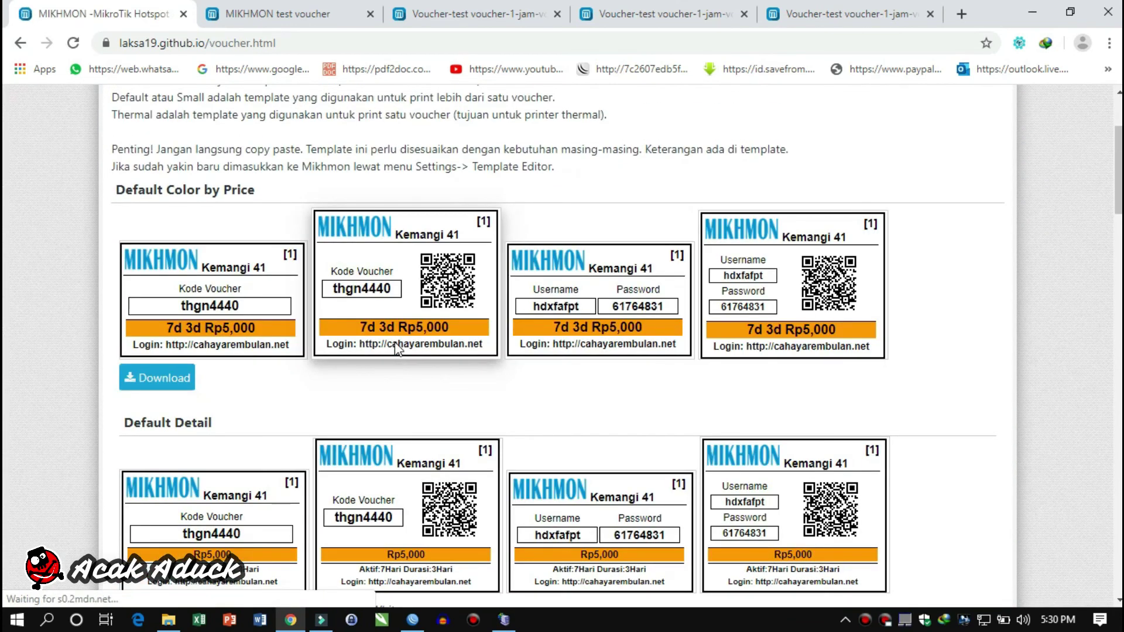
pyautogui.scroll(-4, 397, 345)
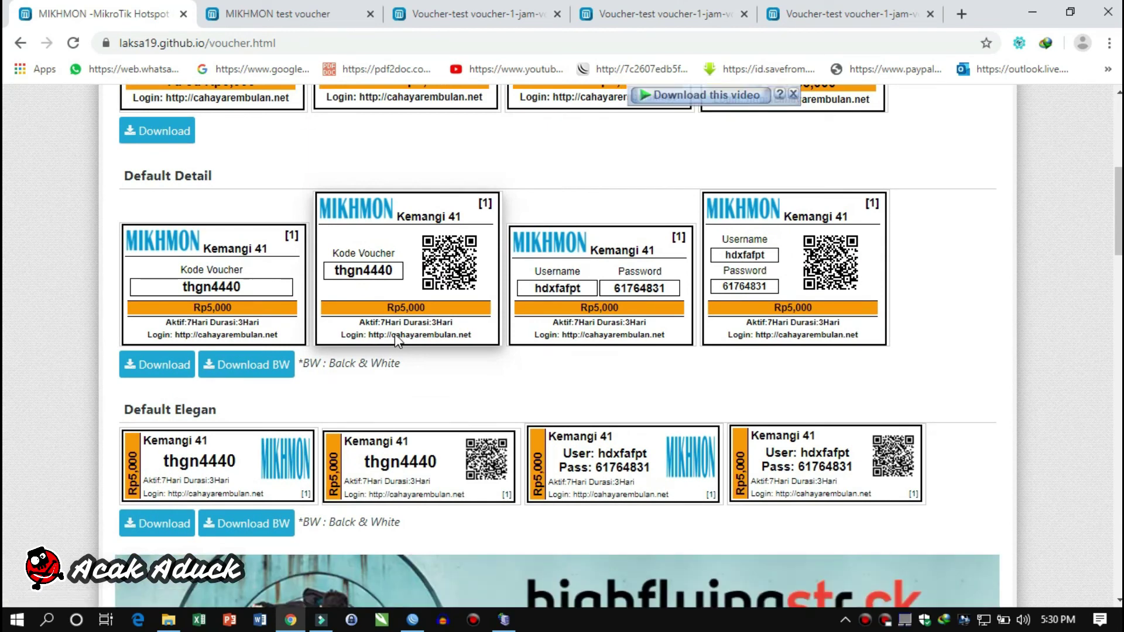
# Back in Mikhmon, look through System and Quick Print, then return to the dashboard
pyautogui.click(211, 8)
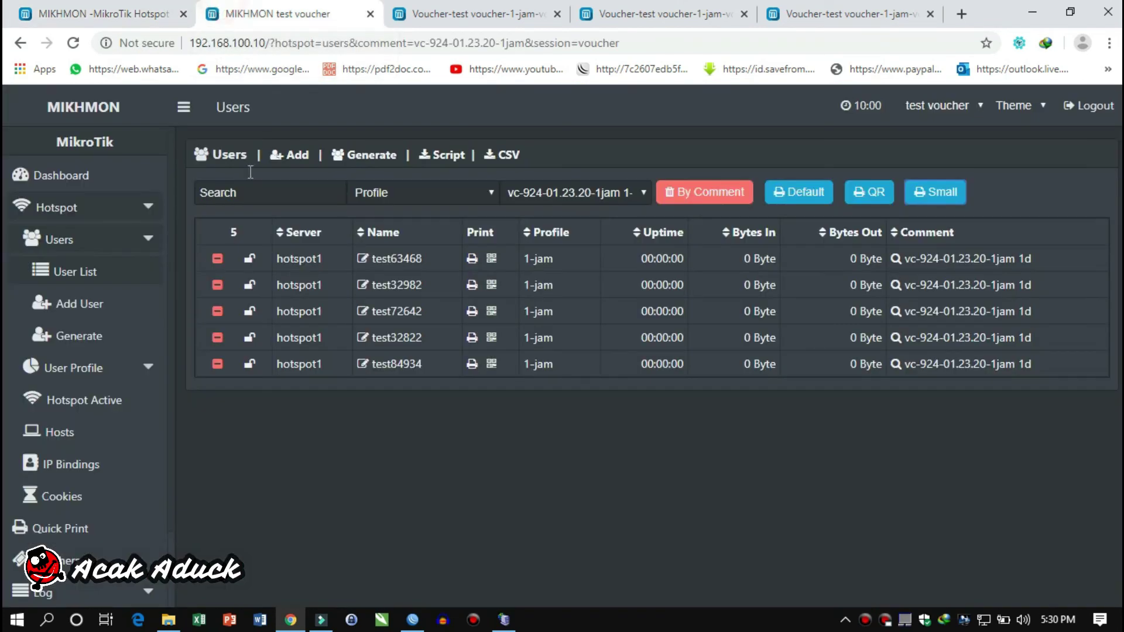
pyautogui.scroll(-3, 110, 463)
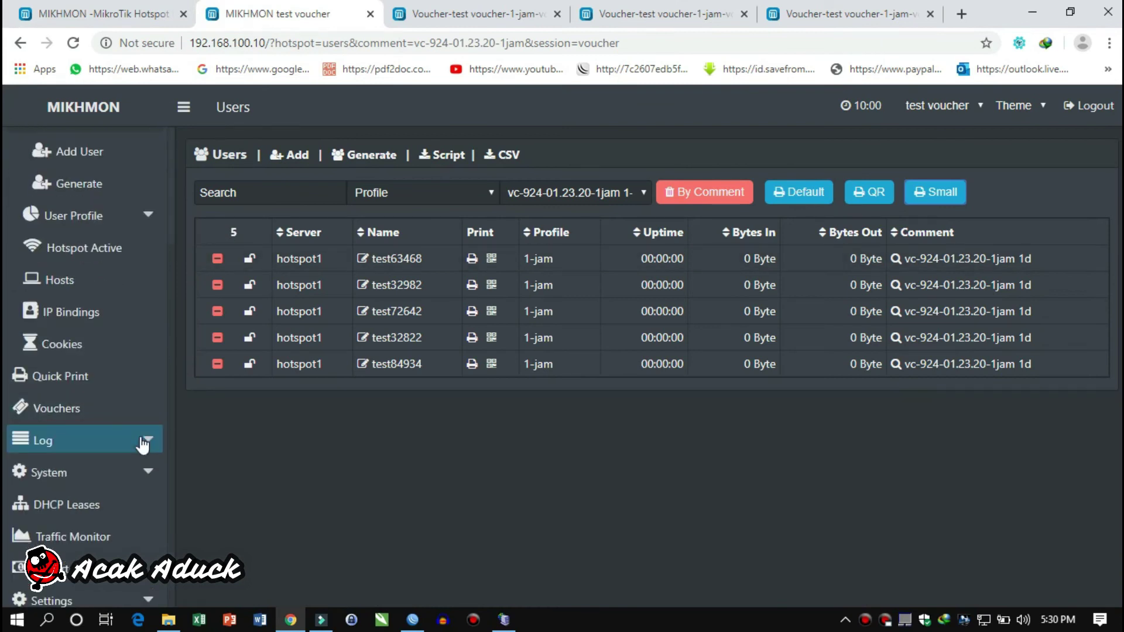
pyautogui.click(129, 471)
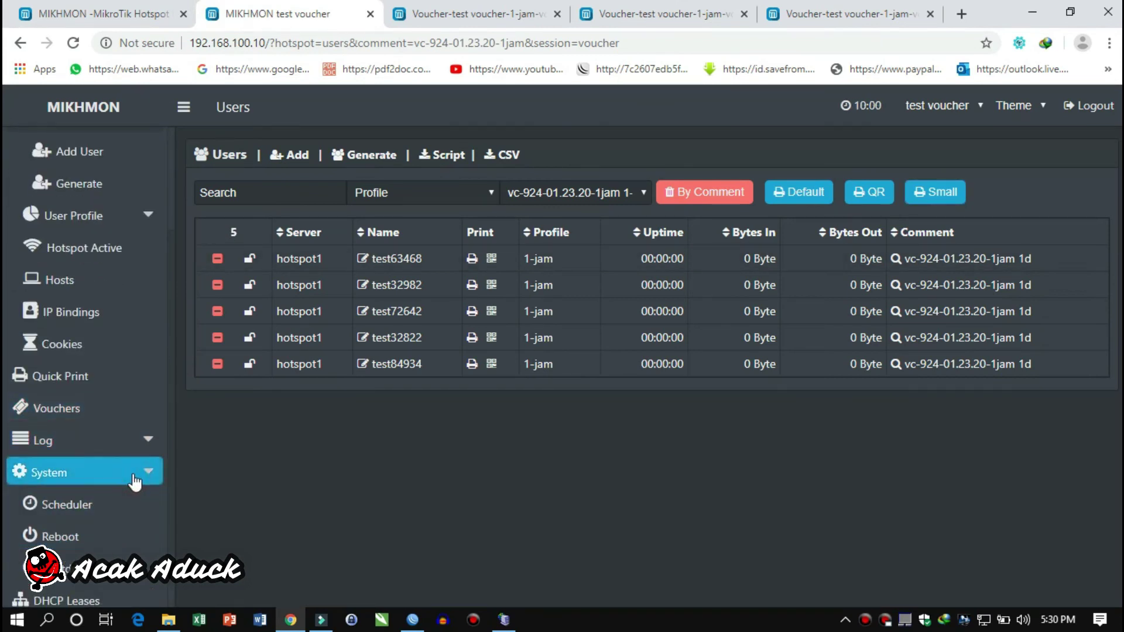
pyautogui.scroll(-2, 129, 498)
pyautogui.click(87, 371)
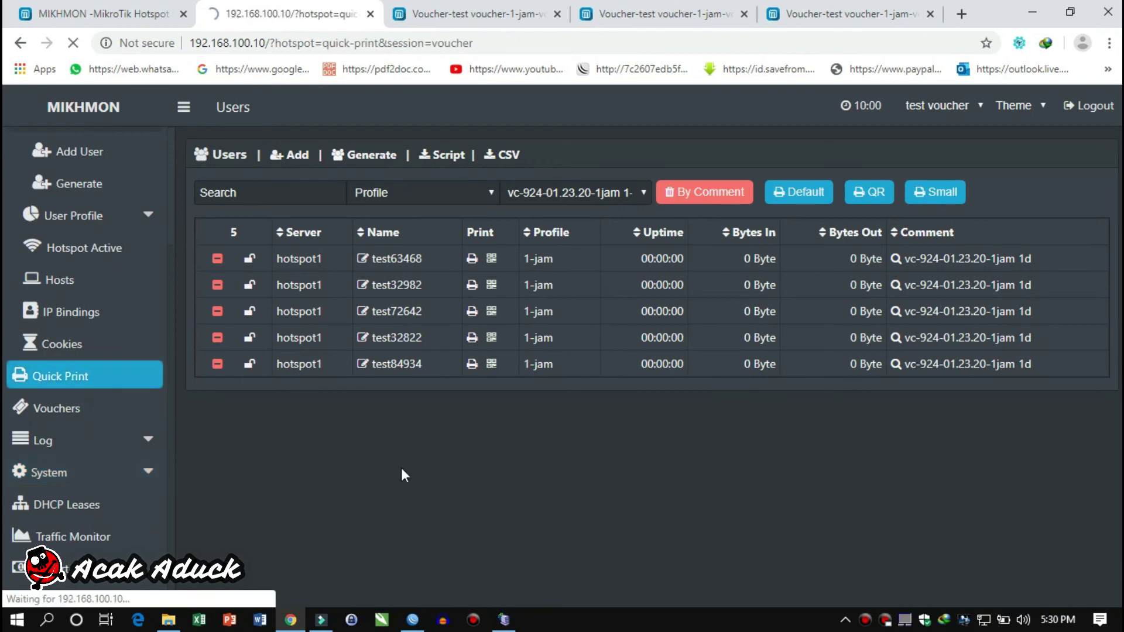
pyautogui.click(87, 176)
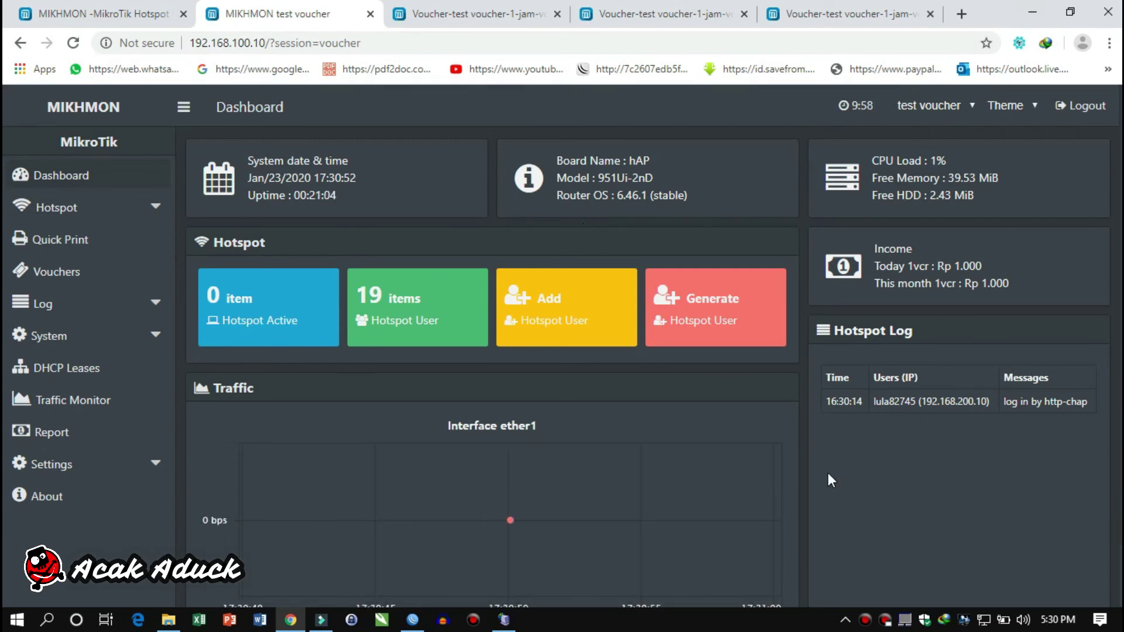
# Open the full hotspot user list via Hotspot > Users
pyautogui.click(120, 212)
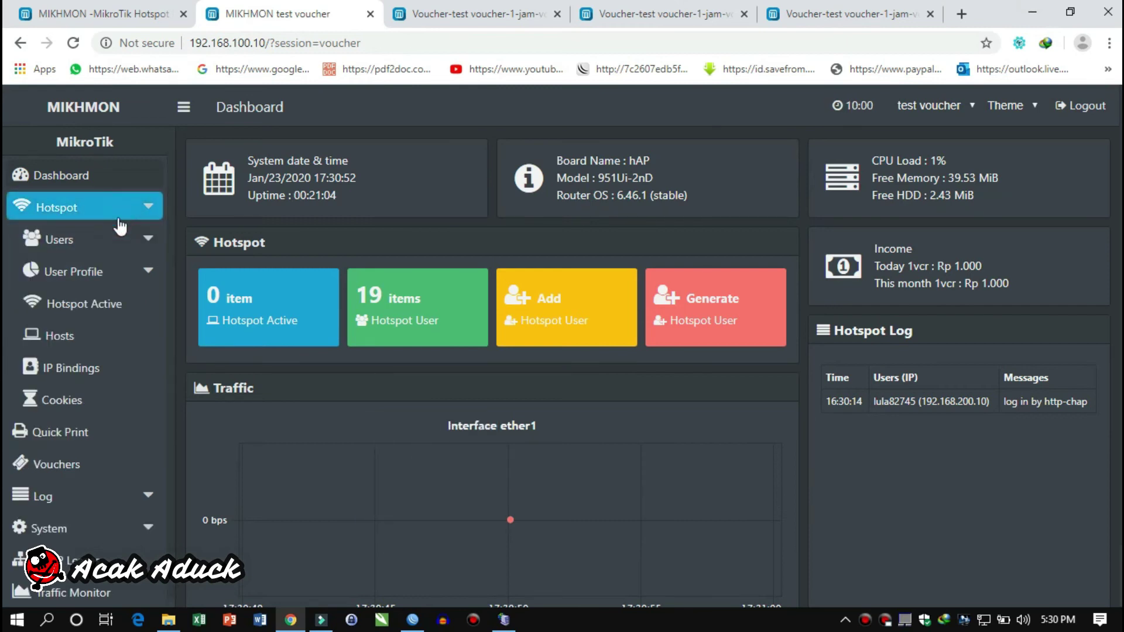
pyautogui.click(116, 238)
pyautogui.click(111, 270)
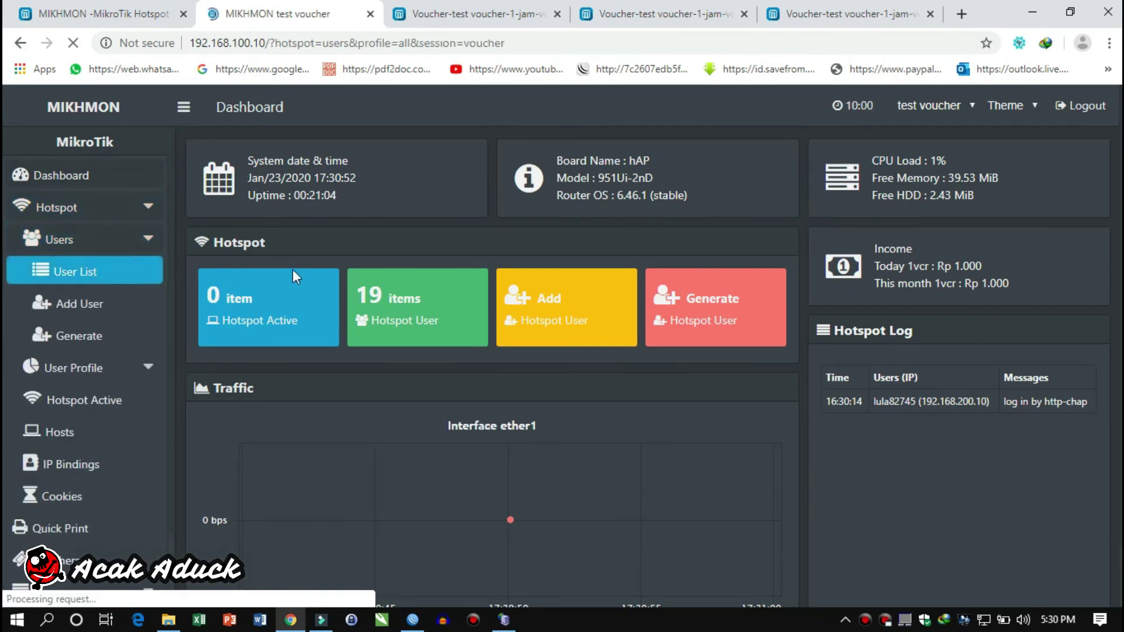
# Open user test63468 in Mikhmon's list and paste vouchertes.net over its Name value
pyautogui.scroll(-2, 407, 271)
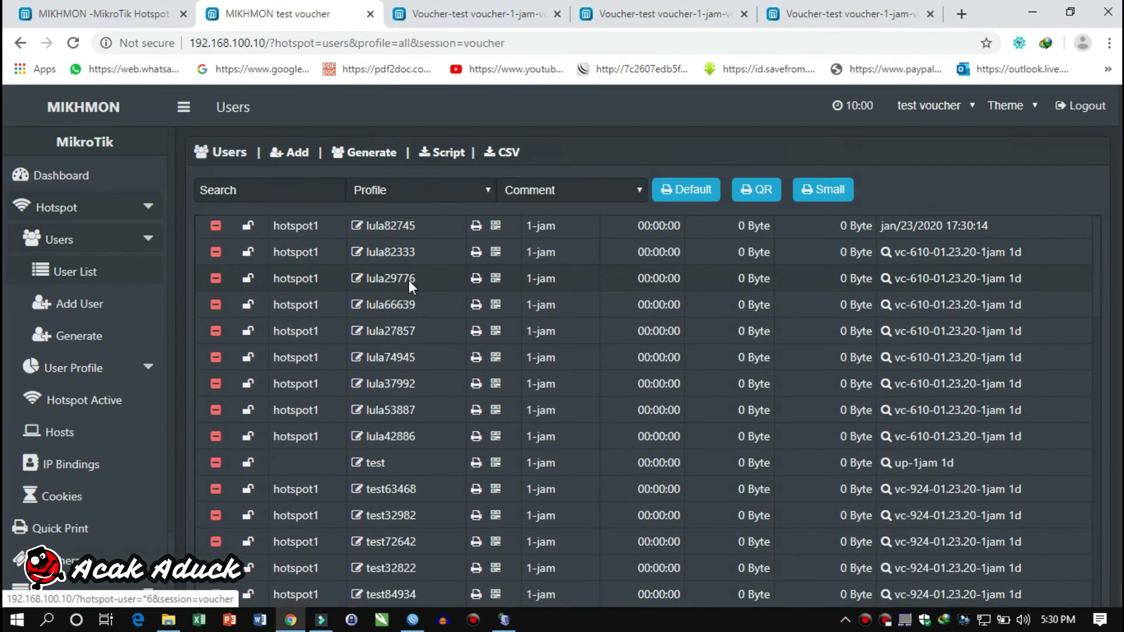
pyautogui.scroll(-1, 409, 280)
pyautogui.click(391, 471)
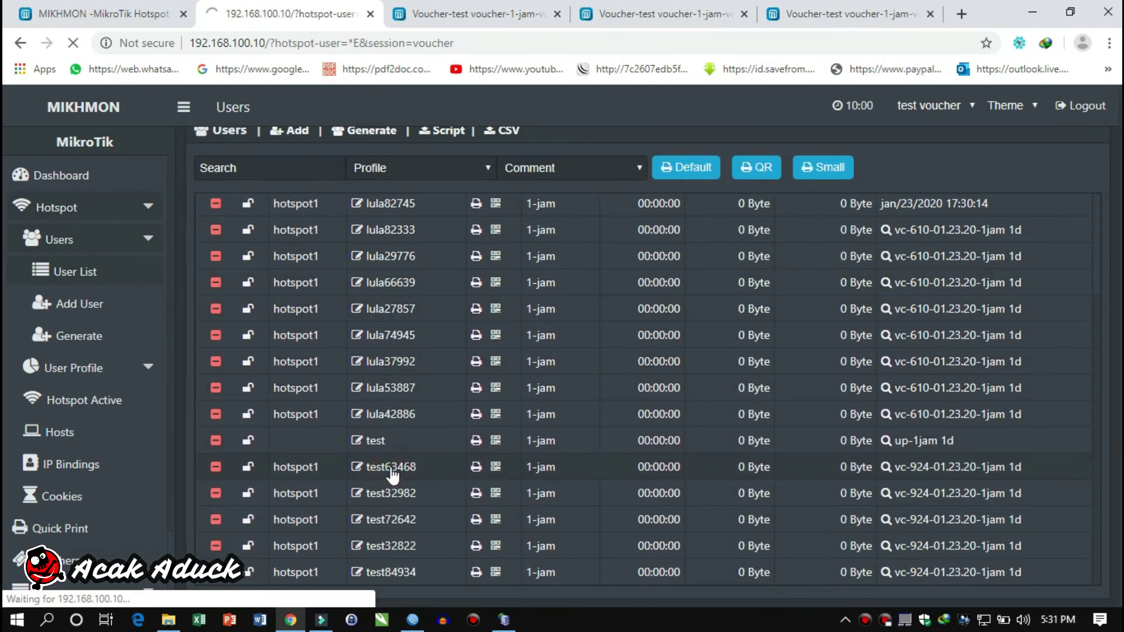
pyautogui.doubleClick(546, 290)
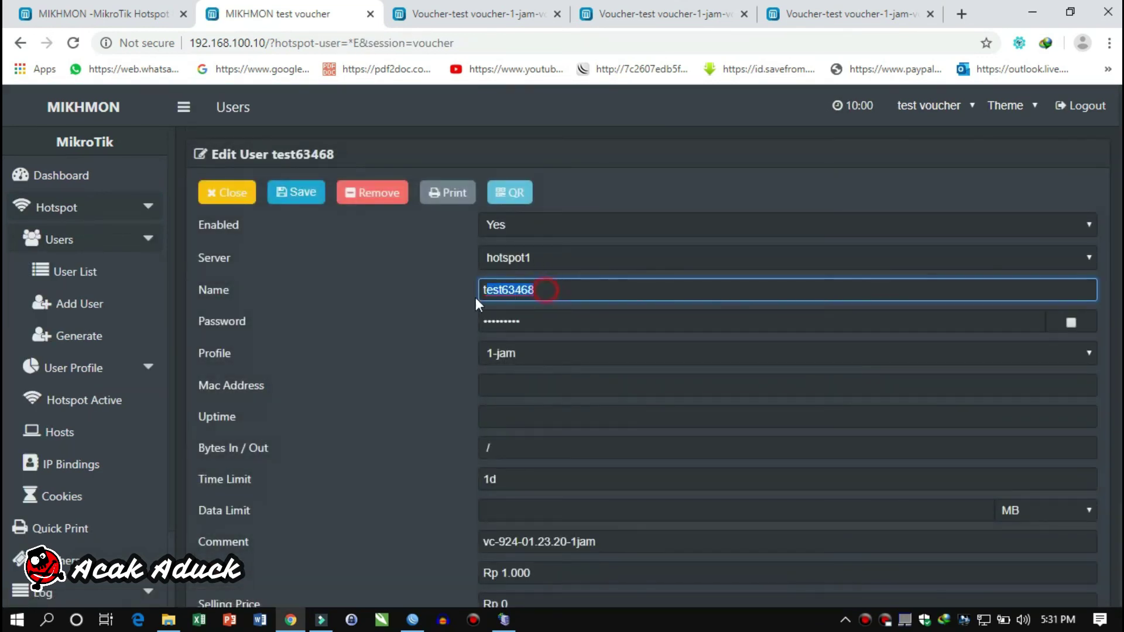
pyautogui.rightClick(526, 295)
pyautogui.click(555, 441)
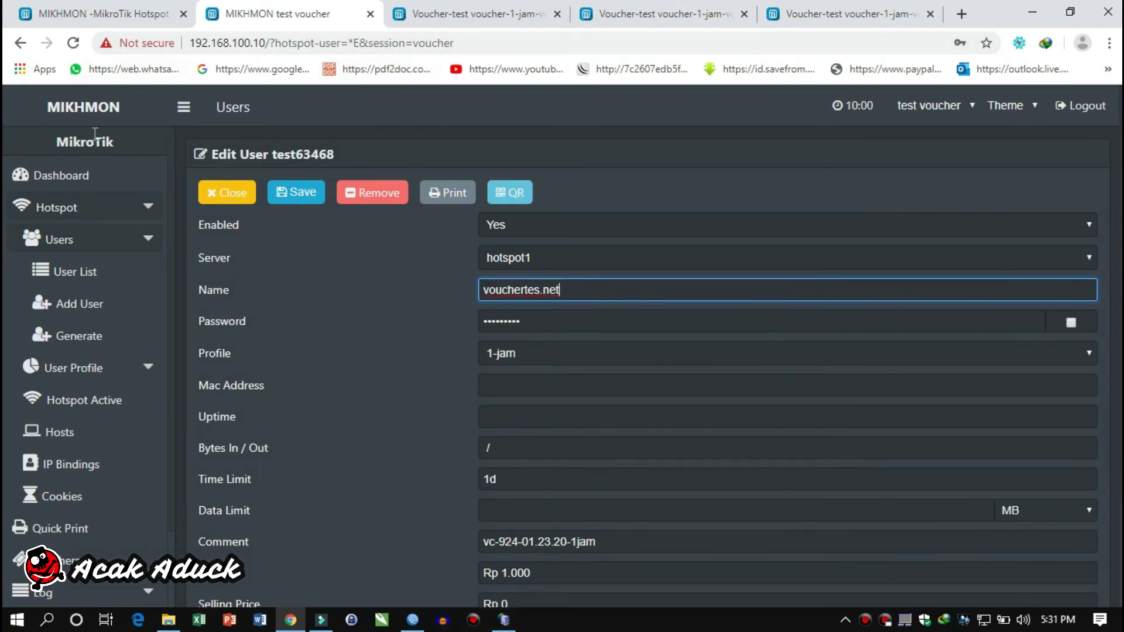
# Join the open test voucher Wi-Fi network and dismiss the WinBox reconnect window
pyautogui.click(985, 621)
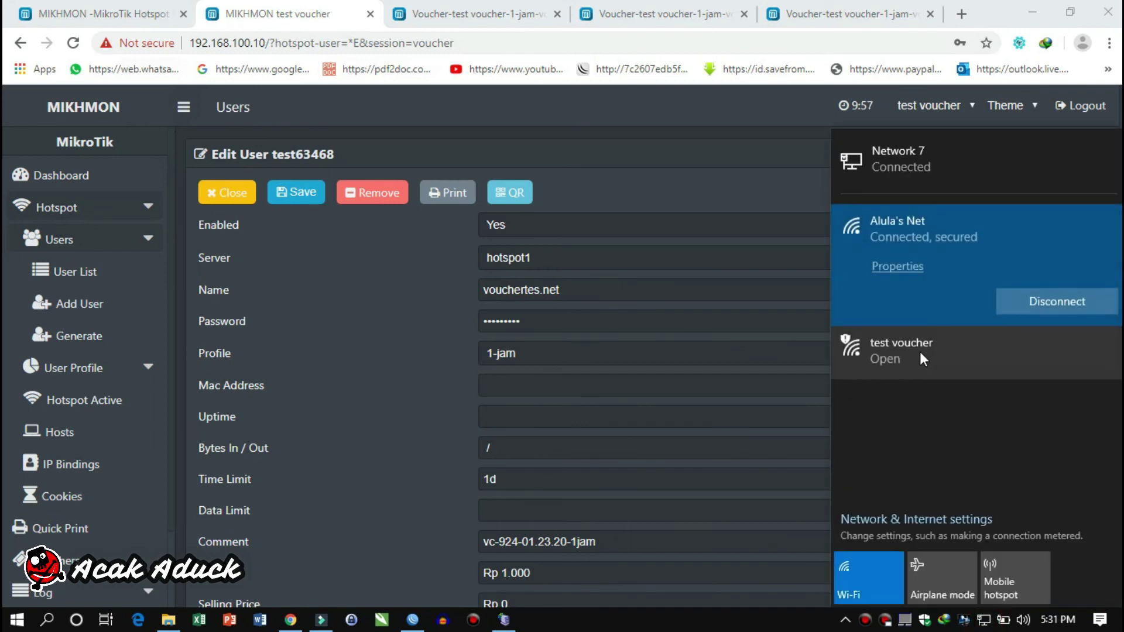
pyautogui.click(921, 296)
pyautogui.click(1047, 329)
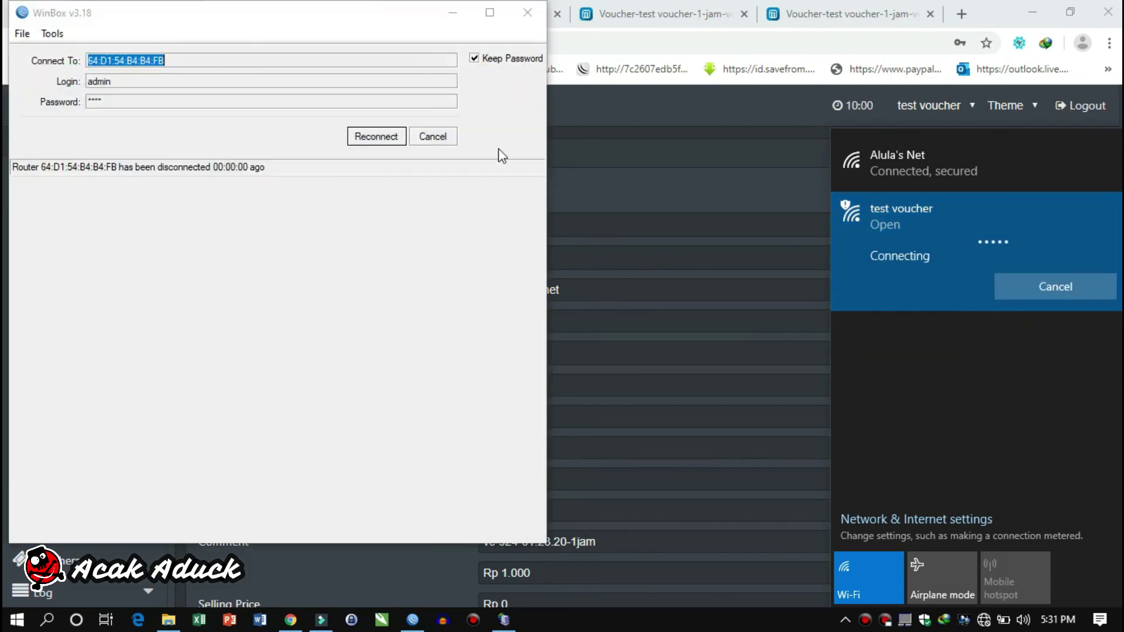
pyautogui.click(438, 137)
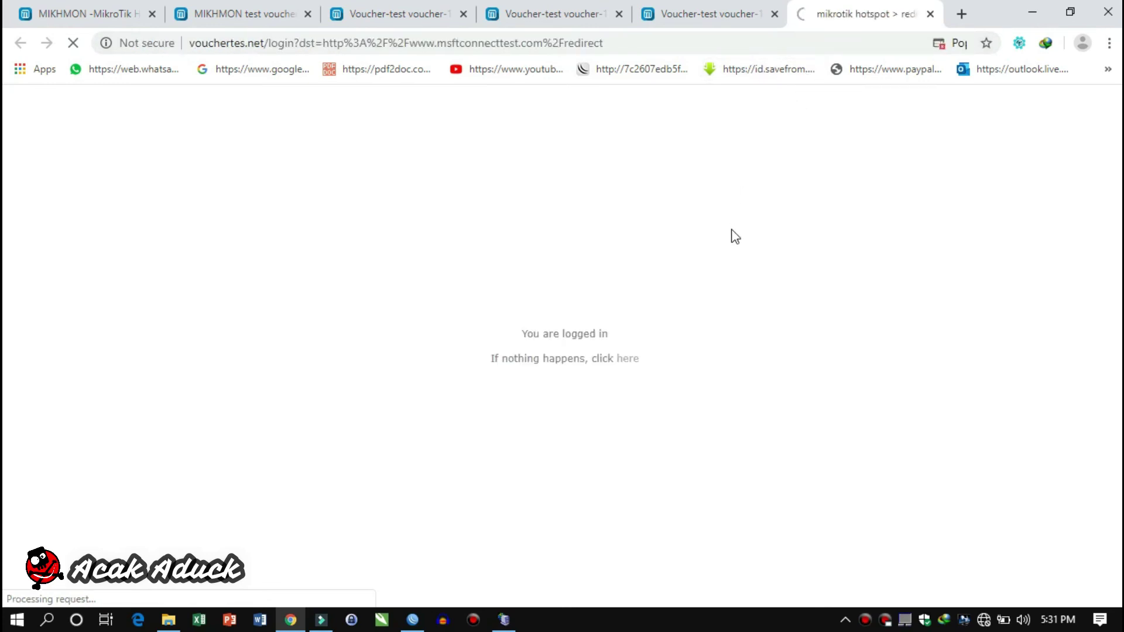
# Get past the logged-in confirmation and load the Google home page in the MSN tab
pyautogui.click(635, 358)
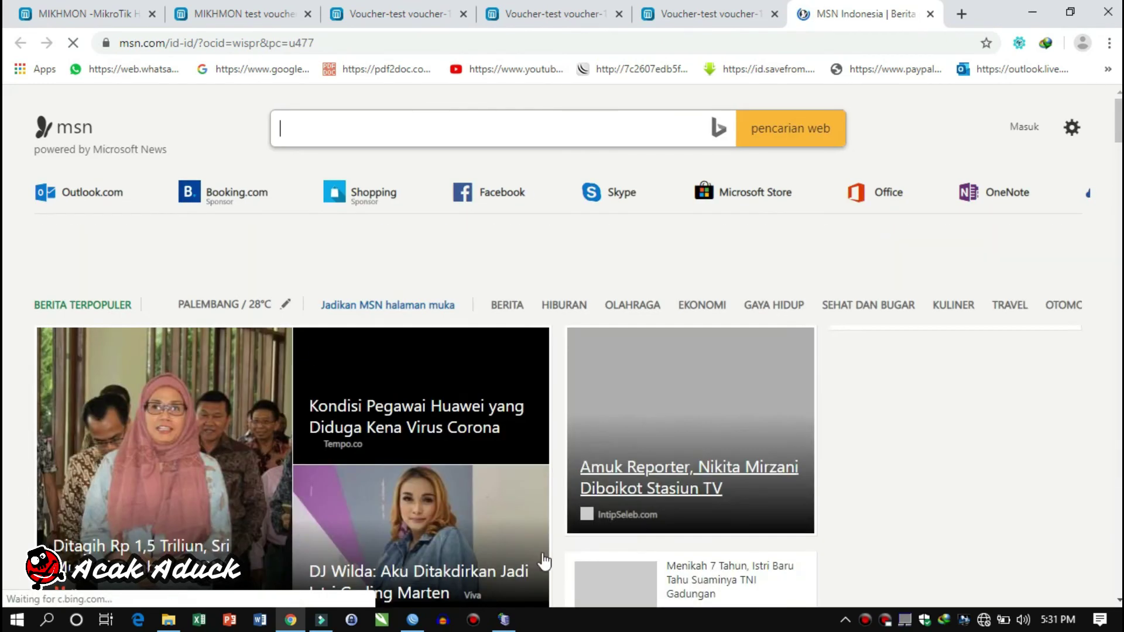
pyautogui.click(704, 14)
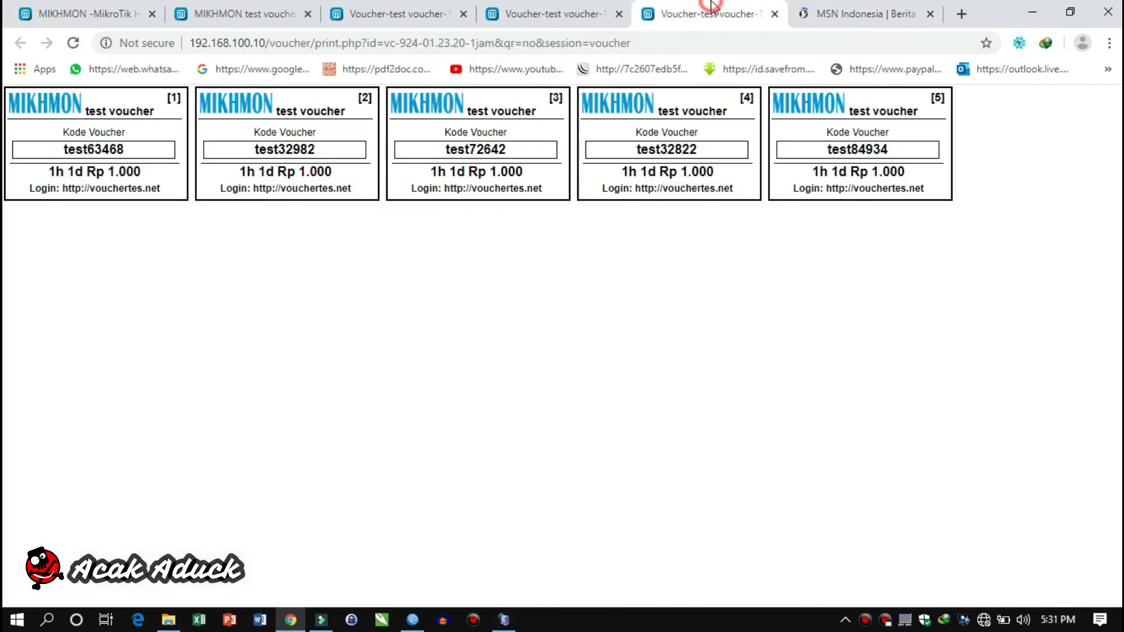
pyautogui.click(834, 14)
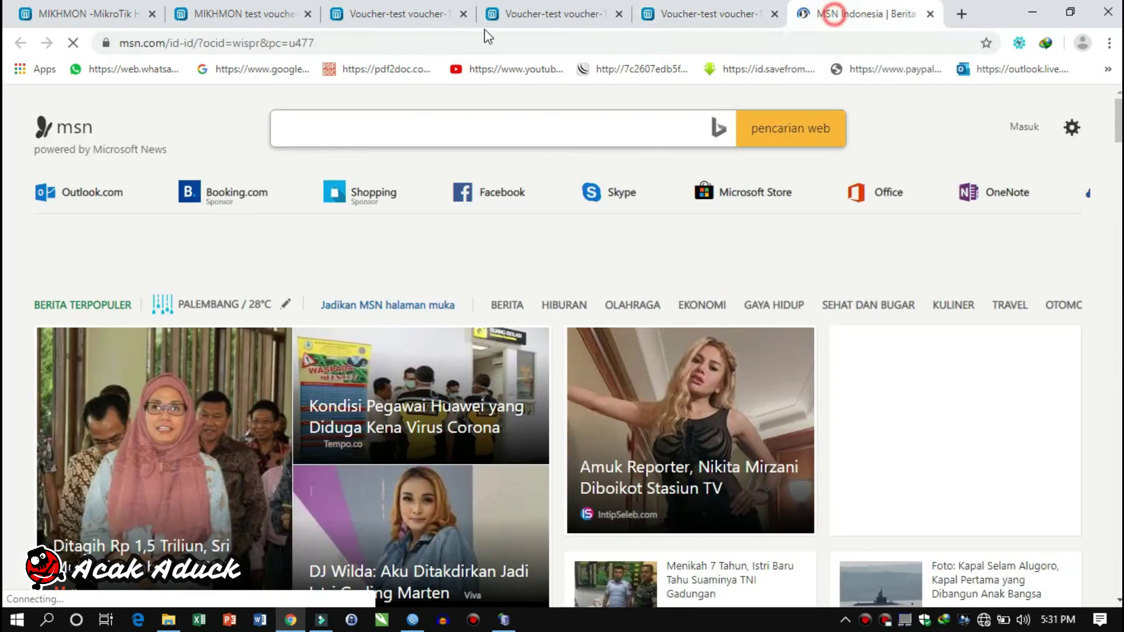
pyautogui.click(251, 69)
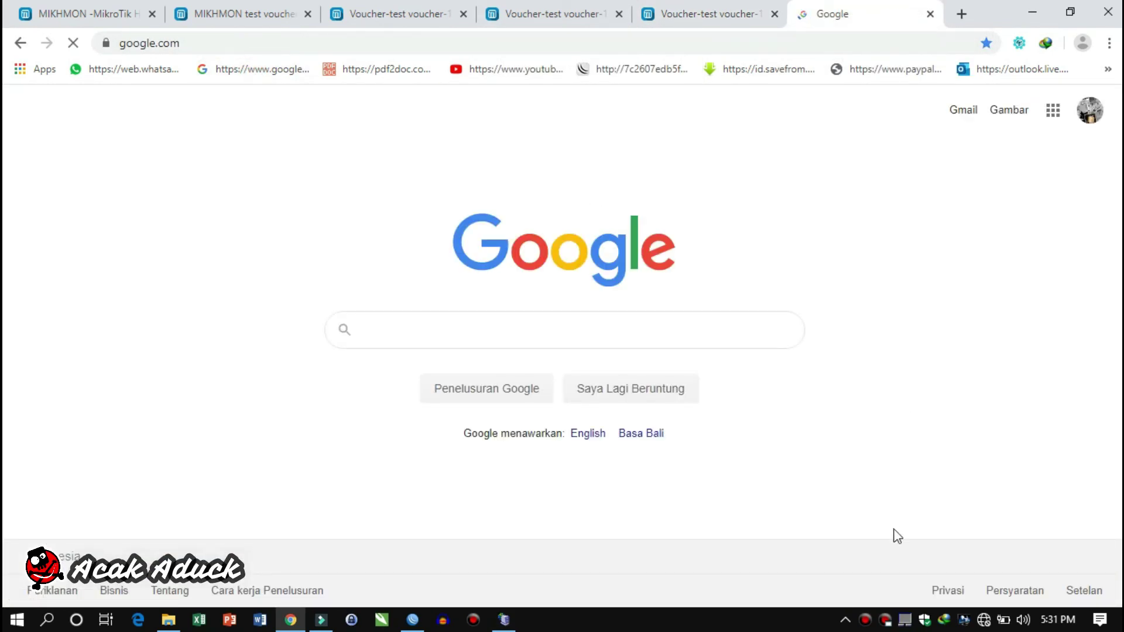
pyautogui.moveTo(412, 621)
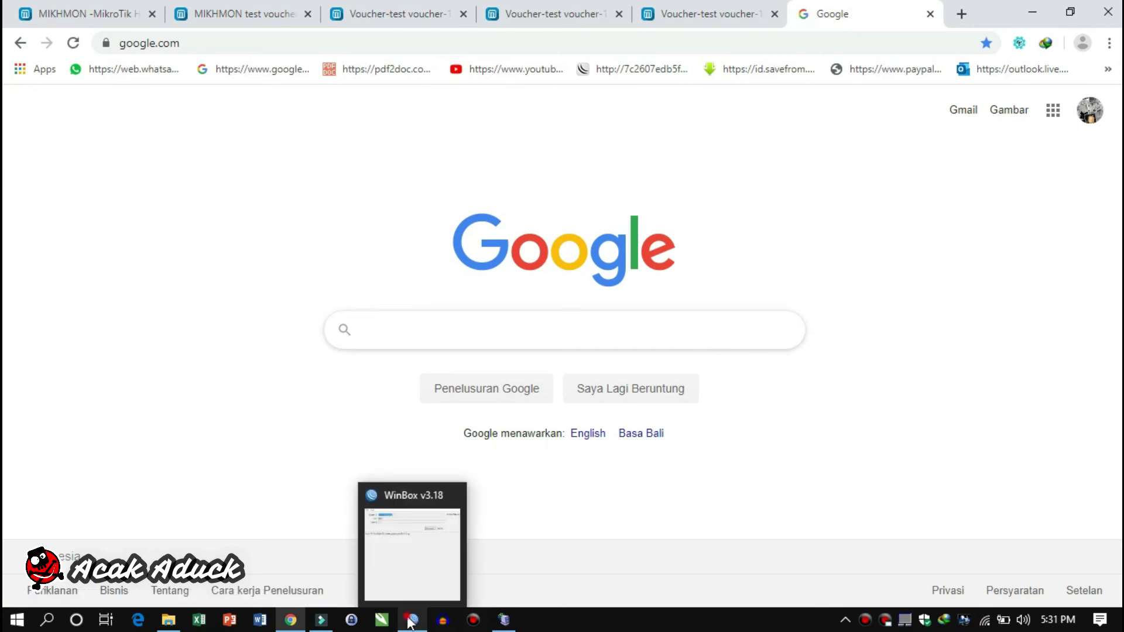
pyautogui.click(411, 620)
# Reconnect WinBox to the hAP router picked from the Neighbors list
pyautogui.click(423, 144)
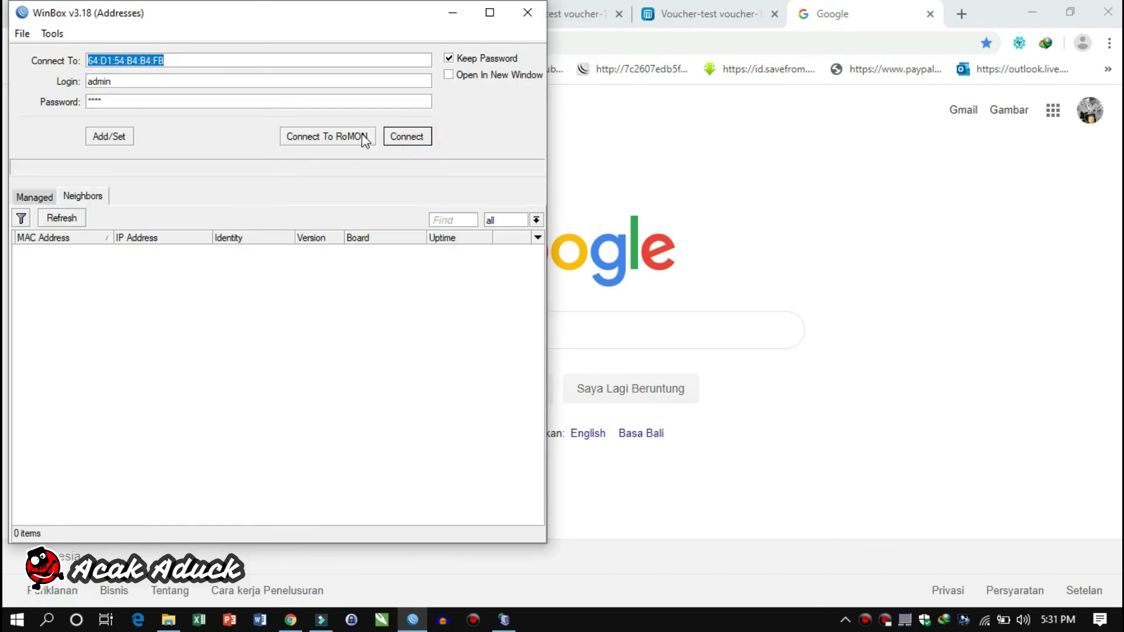
pyautogui.click(406, 139)
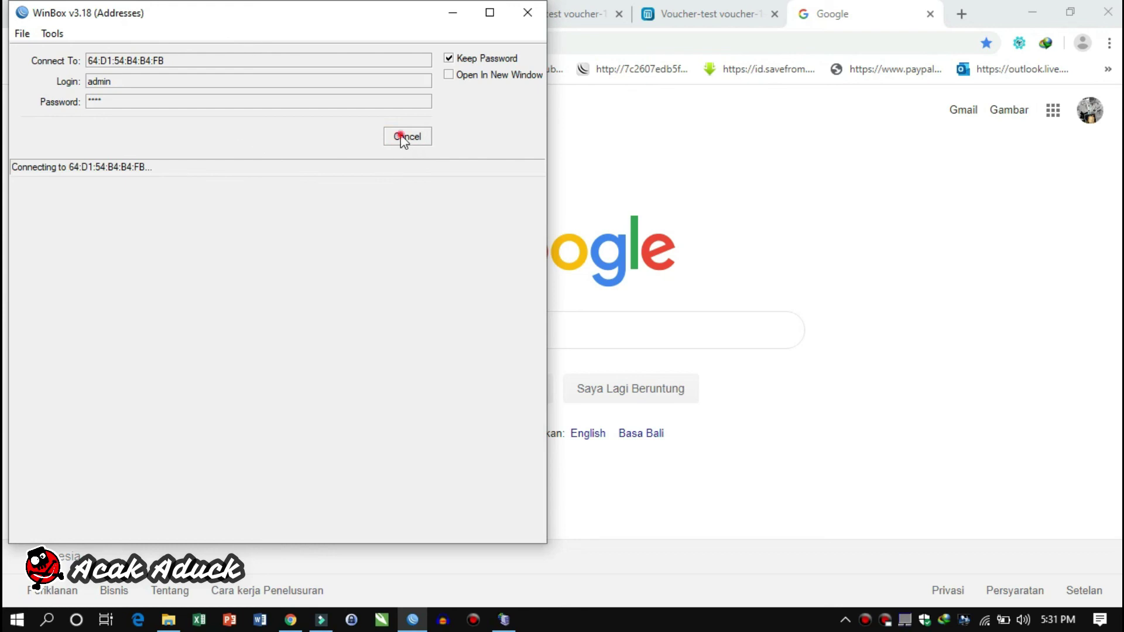
pyautogui.click(403, 140)
pyautogui.click(82, 248)
pyautogui.click(432, 136)
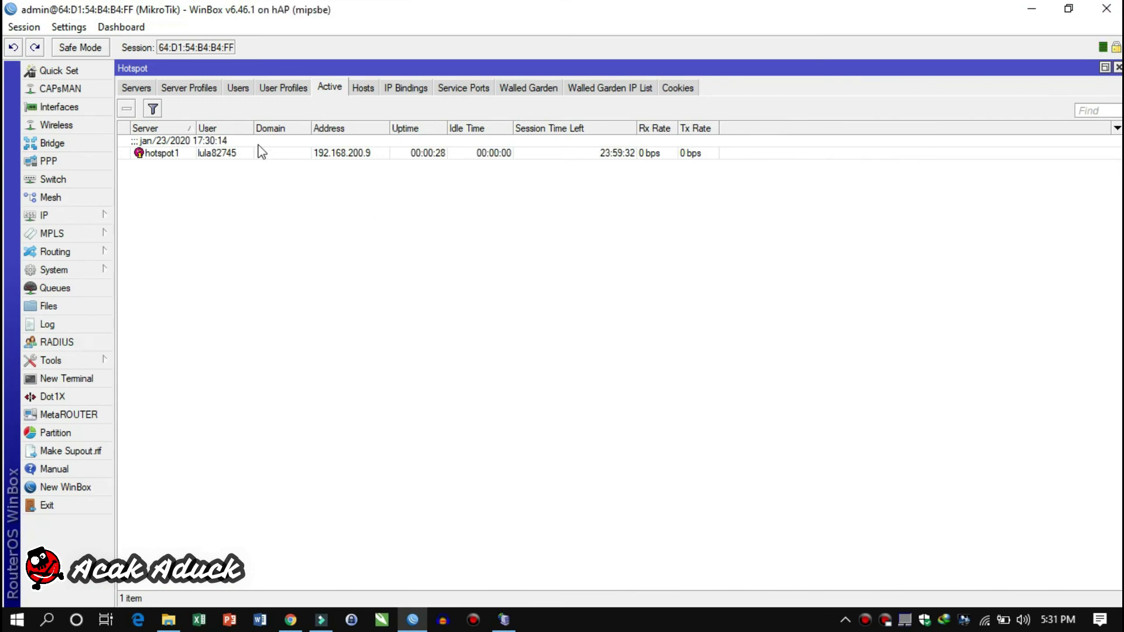
# Remove the current active hotspot session and view the hotspot user profiles
pyautogui.click(247, 154)
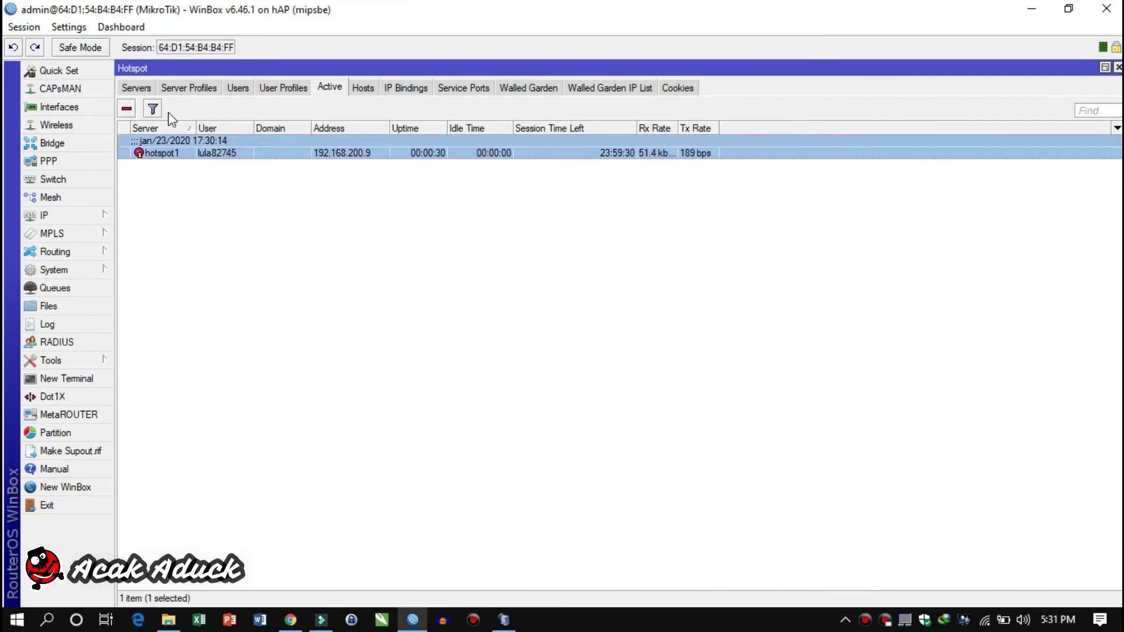
pyautogui.click(128, 109)
pyautogui.click(287, 91)
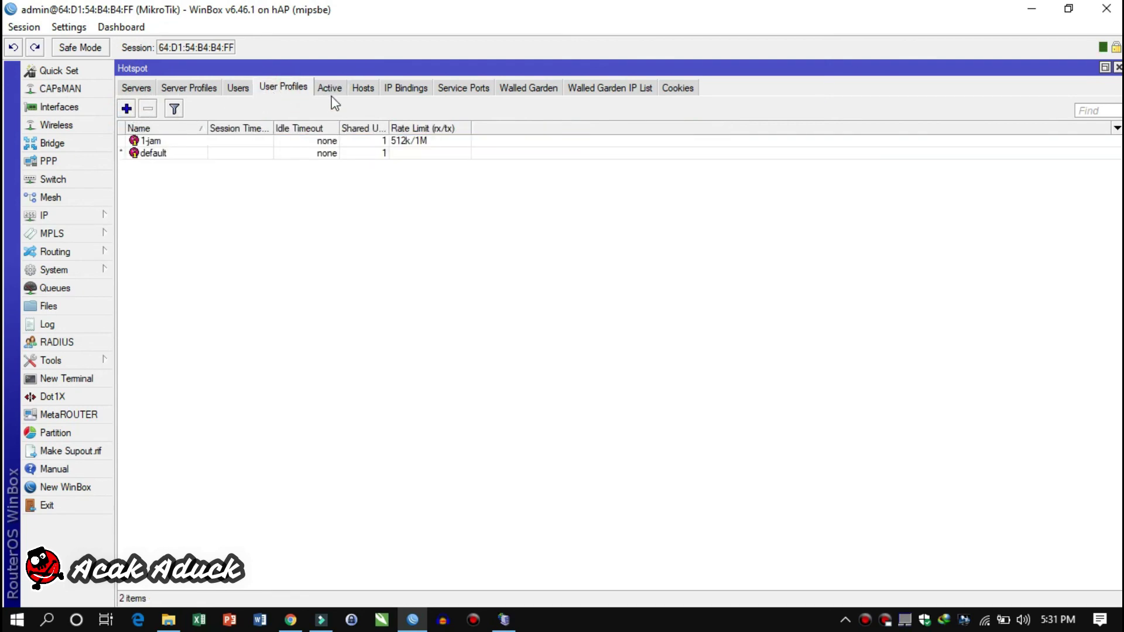
# Back in Chrome, go to the vouchertes.net hotspot page
pyautogui.hotkey('alt', 'Tab')
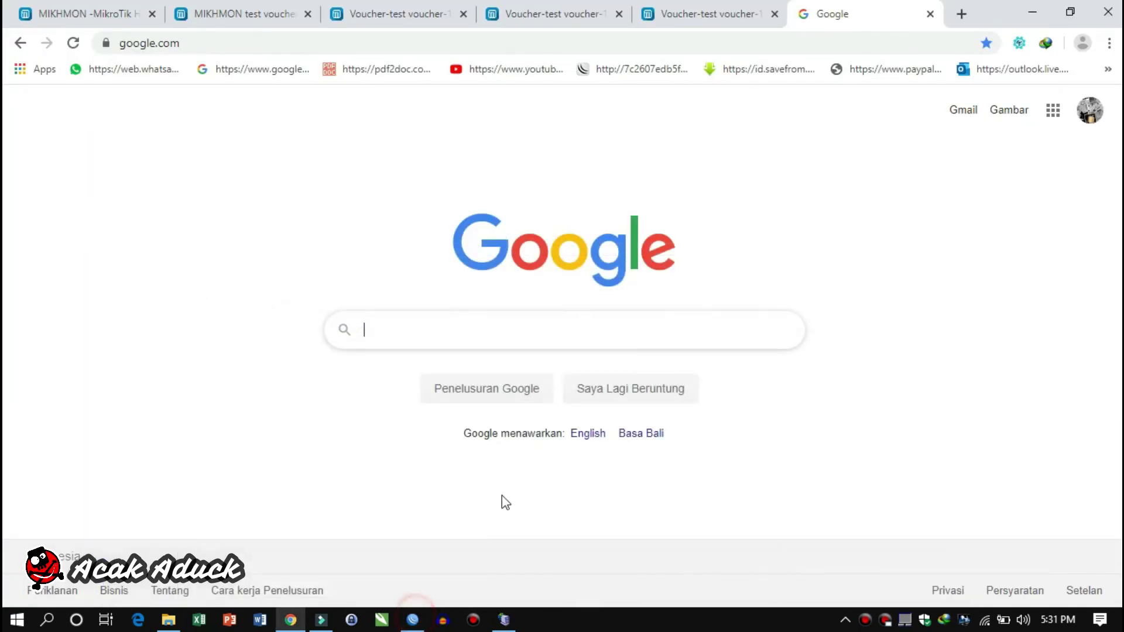
pyautogui.click(784, 45)
pyautogui.click(287, 71)
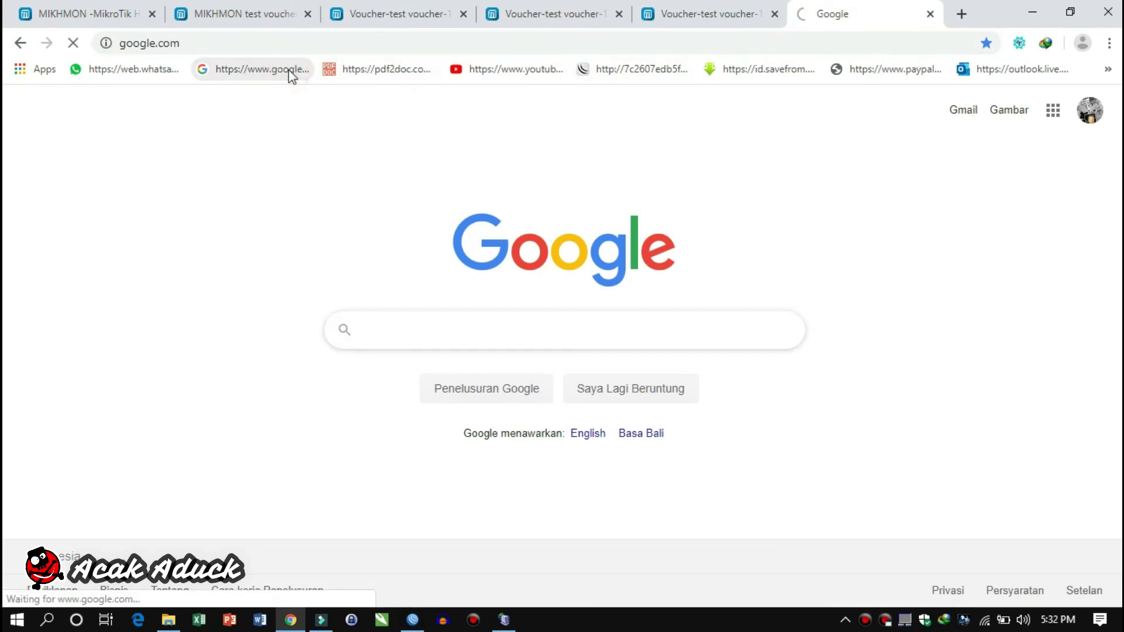
pyautogui.click(306, 41)
pyautogui.write('19')
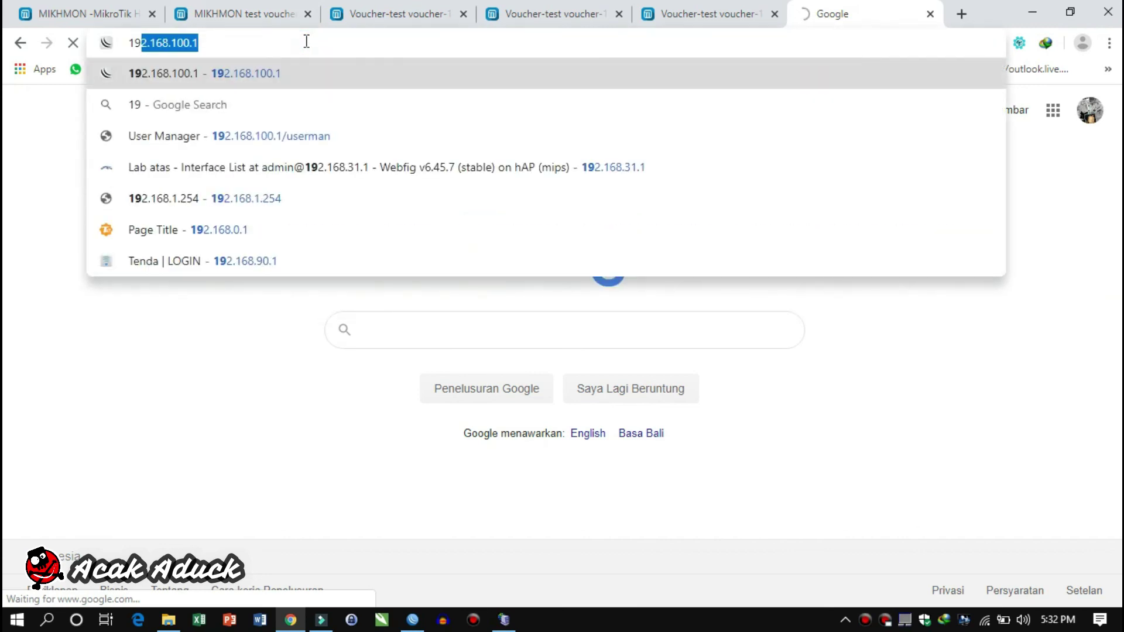
pyautogui.press('BackSpace')
pyautogui.press('BackSpace')
pyautogui.press('BackSpace')
pyautogui.write('vou')
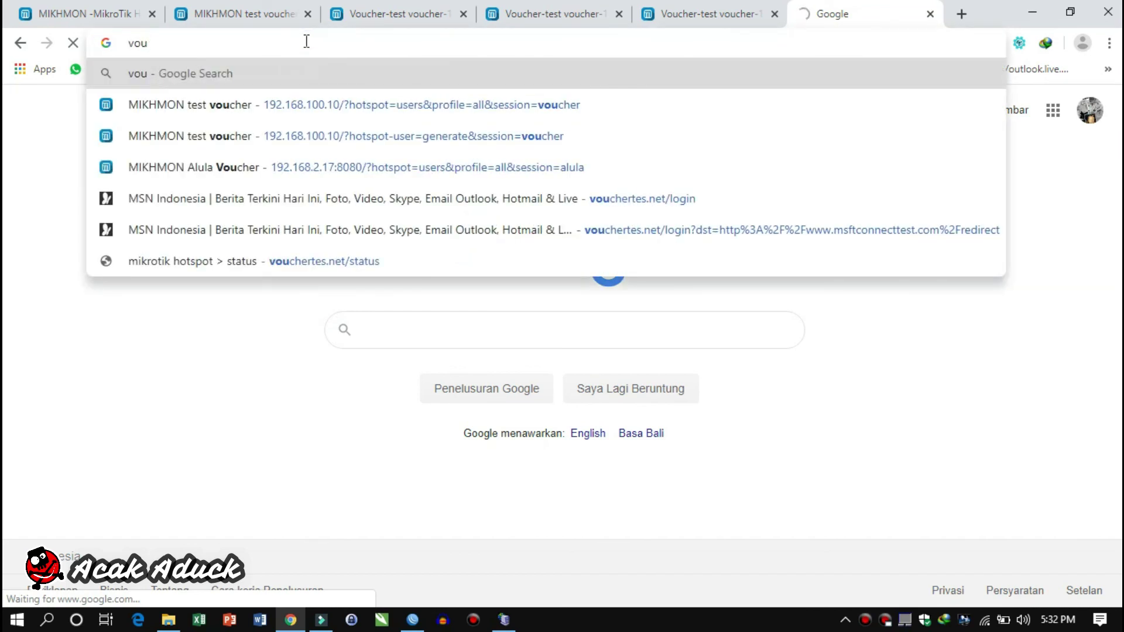
pyautogui.write('chertes')
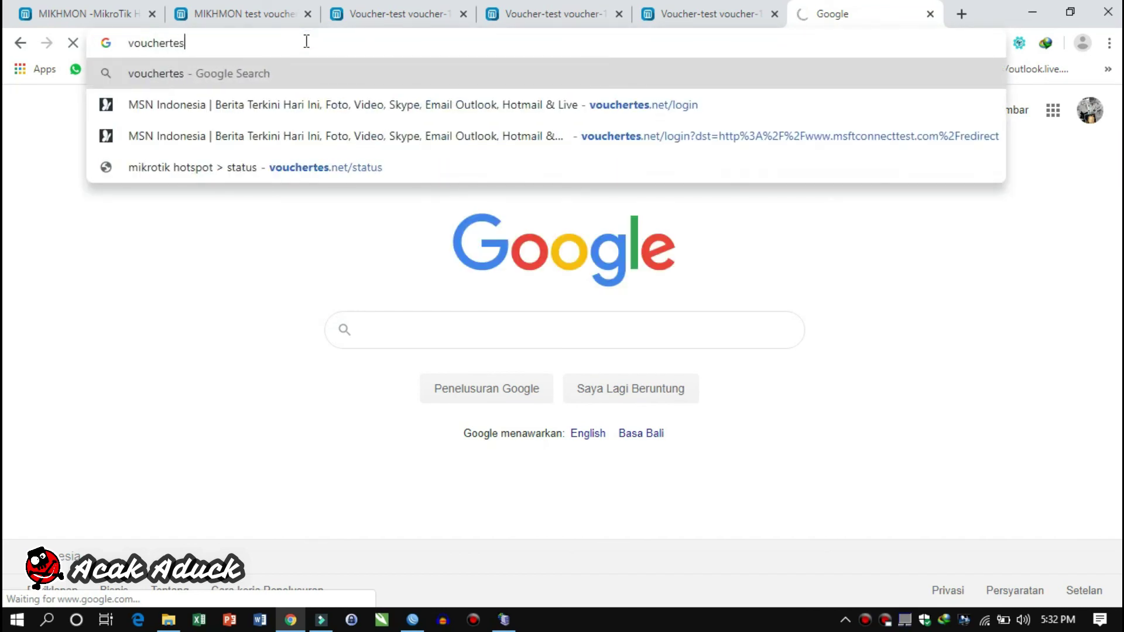
pyautogui.write('.net')
pyautogui.press('Return')
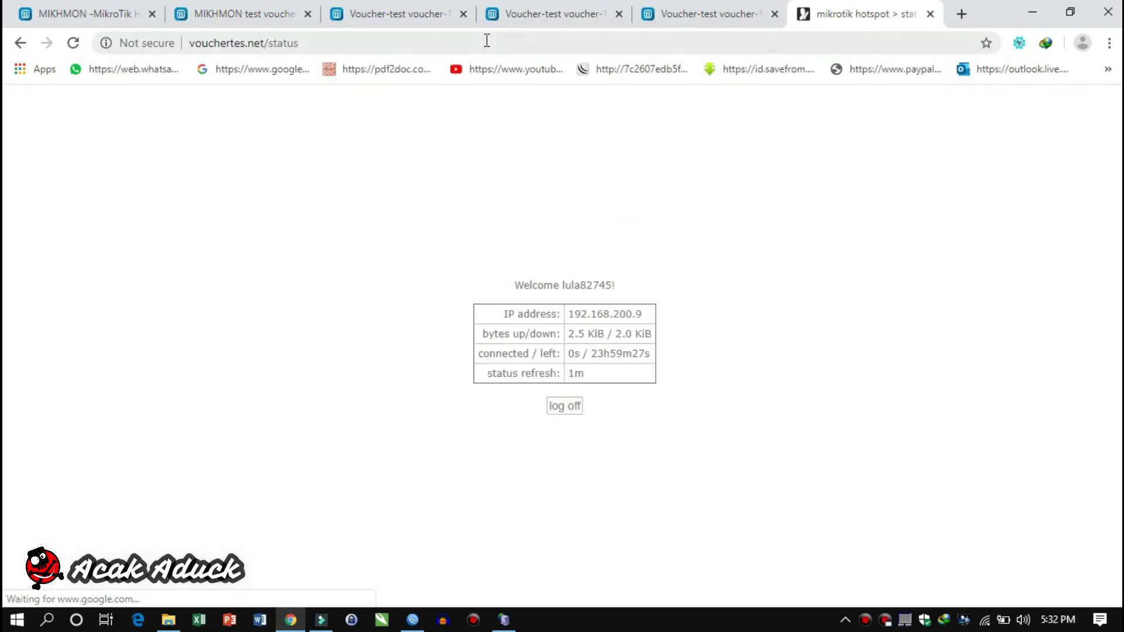
# Log the current user off the hotspot and clear the mistaken login text
pyautogui.click(572, 410)
pyautogui.click(566, 420)
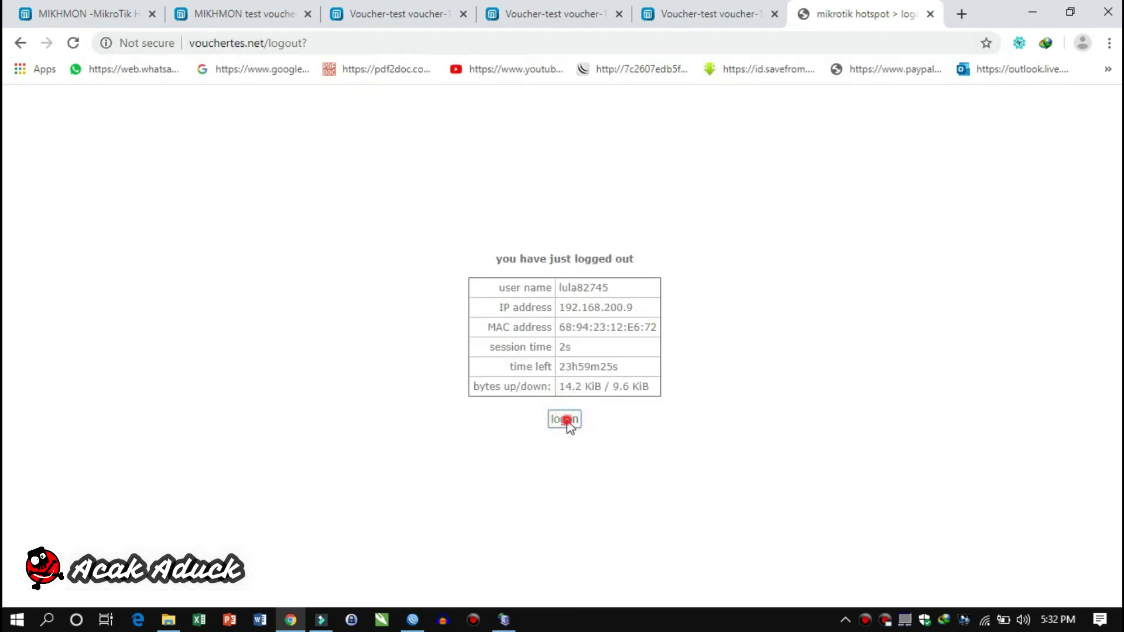
pyautogui.rightClick(585, 322)
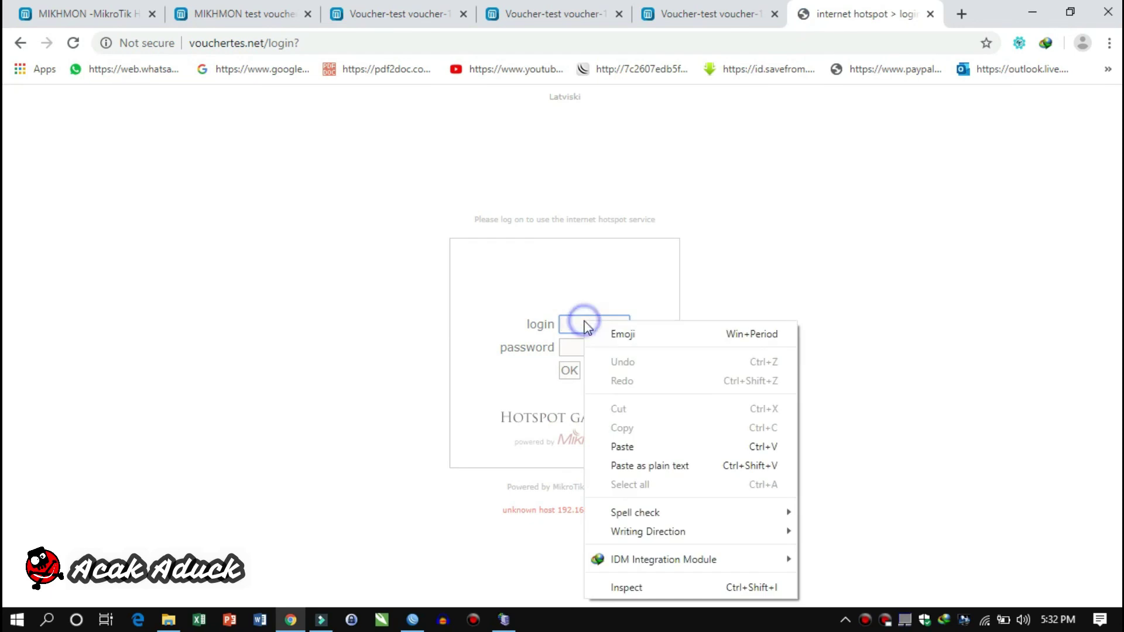
pyautogui.click(620, 444)
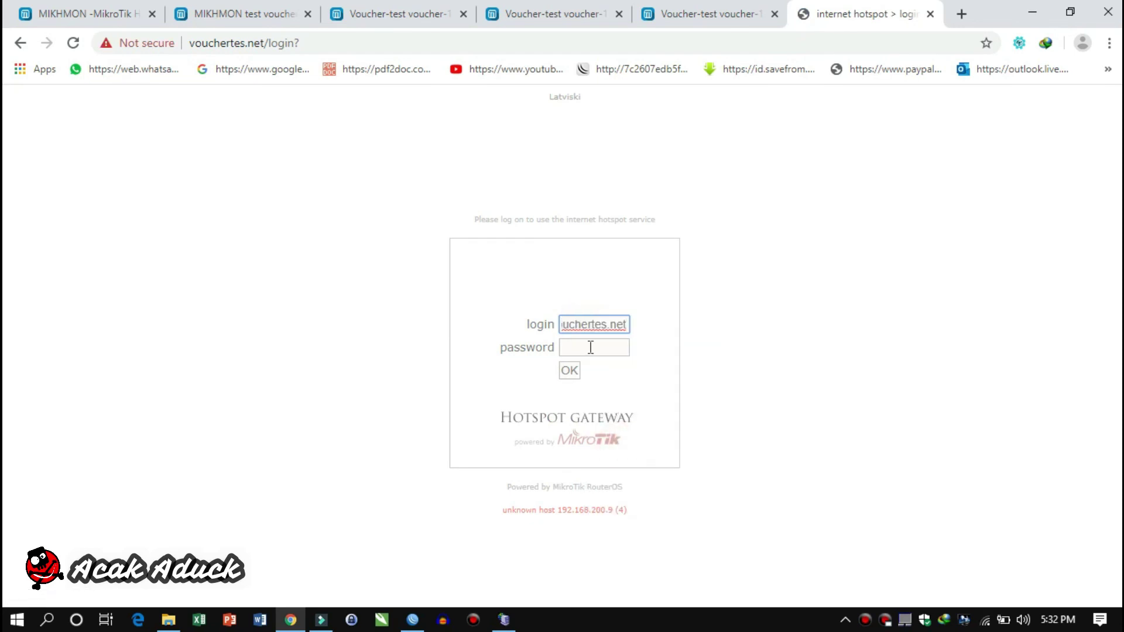
pyautogui.press('BackSpace')
pyautogui.press('BackSpace')
pyautogui.press('BackSpace')
pyautogui.press('BackSpace')
pyautogui.press('BackSpace')
pyautogui.press('BackSpace')
pyautogui.press('BackSpace')
pyautogui.press('BackSpace')
pyautogui.press('BackSpace')
pyautogui.press('BackSpace')
pyautogui.press('BackSpace')
pyautogui.press('BackSpace')
pyautogui.press('BackSpace')
pyautogui.press('BackSpace')
pyautogui.click(408, 6)
# Reopen test63468 from Mikhmon's full user list and copy the name test63468
pyautogui.click(290, 11)
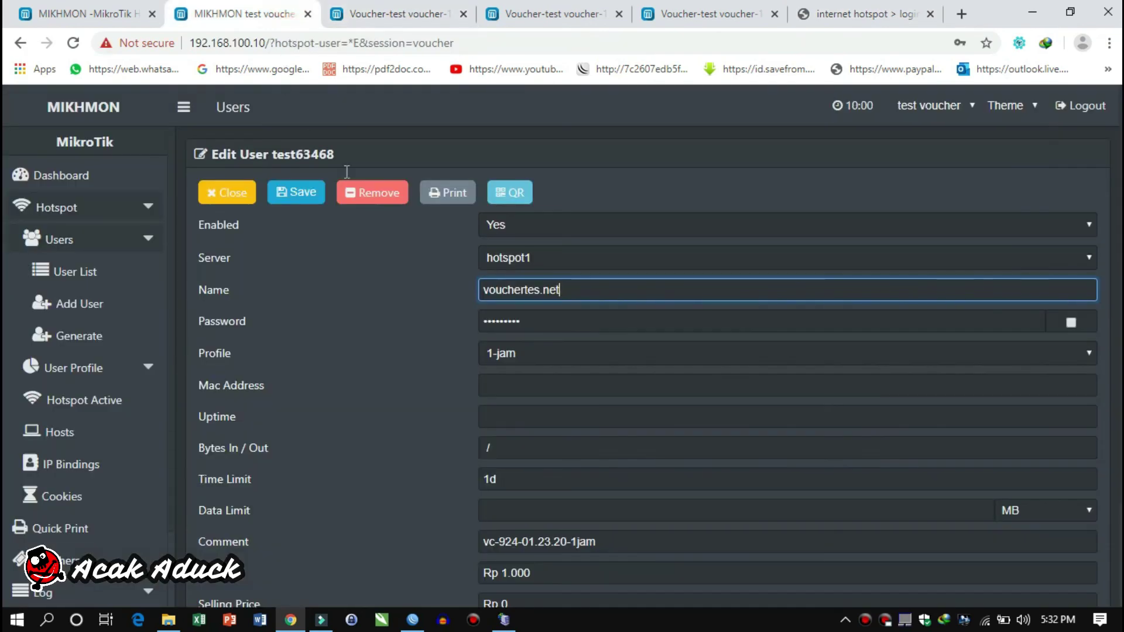
pyautogui.moveTo(571, 295); pyautogui.dragTo(481, 288)
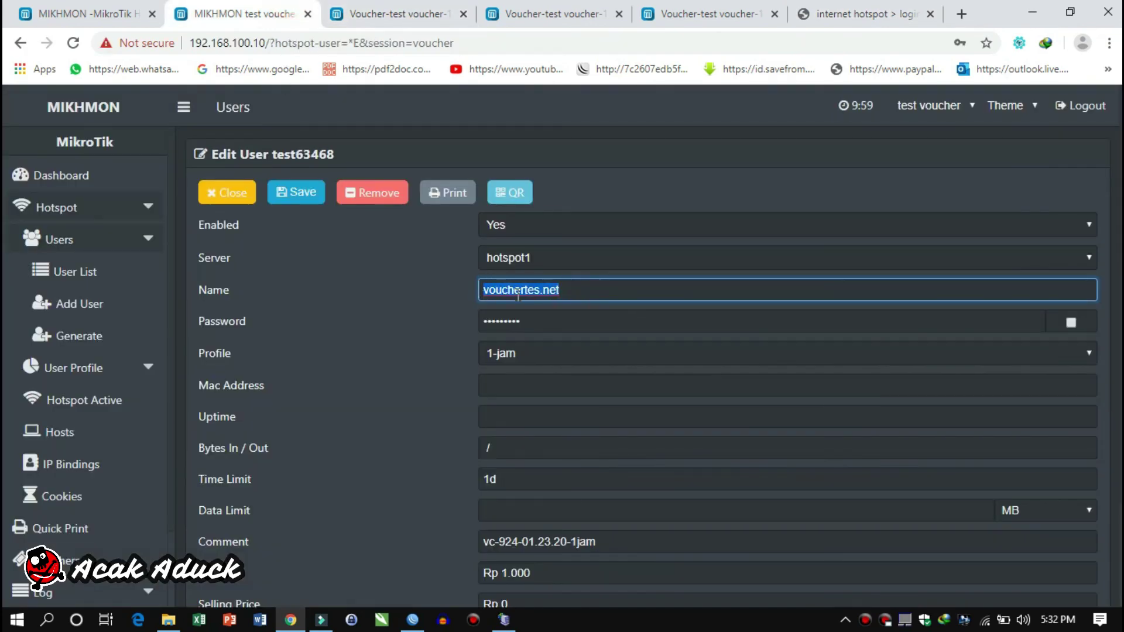
pyautogui.scroll(-2, 571, 319)
pyautogui.scroll(2, 571, 319)
pyautogui.click(61, 273)
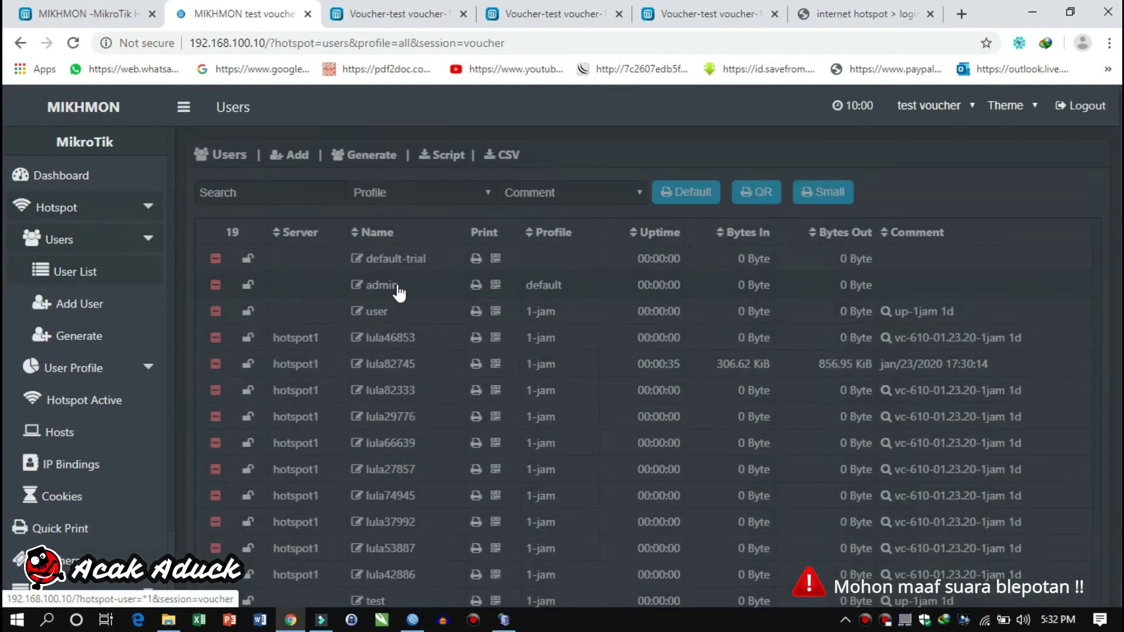
pyautogui.scroll(-3, 412, 325)
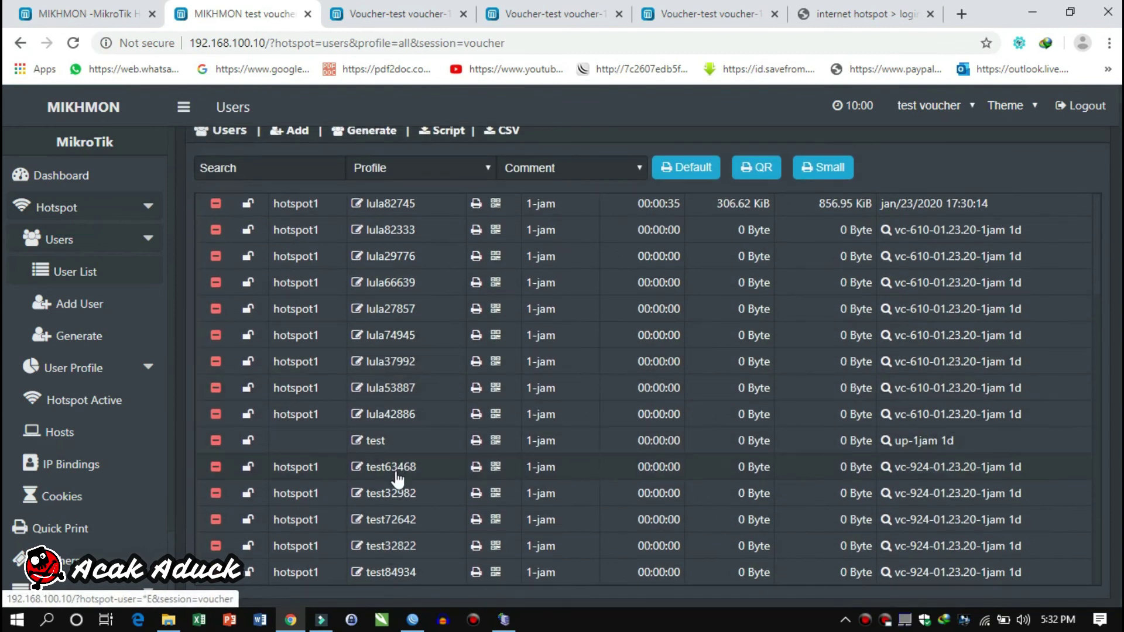
pyautogui.click(413, 476)
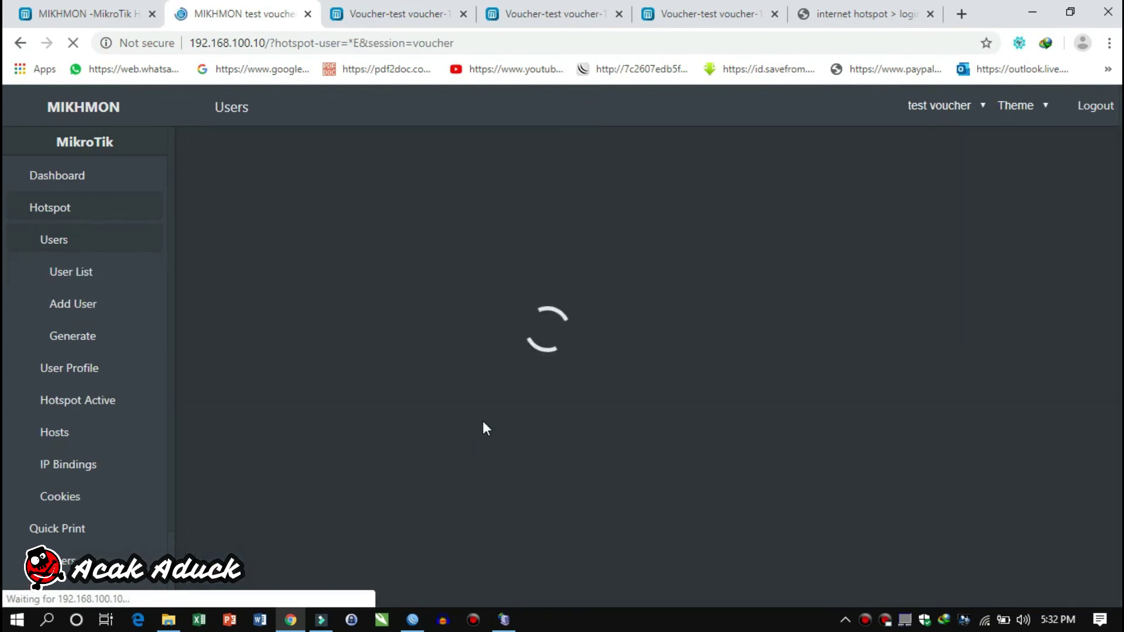
pyautogui.moveTo(555, 291); pyautogui.dragTo(501, 291)
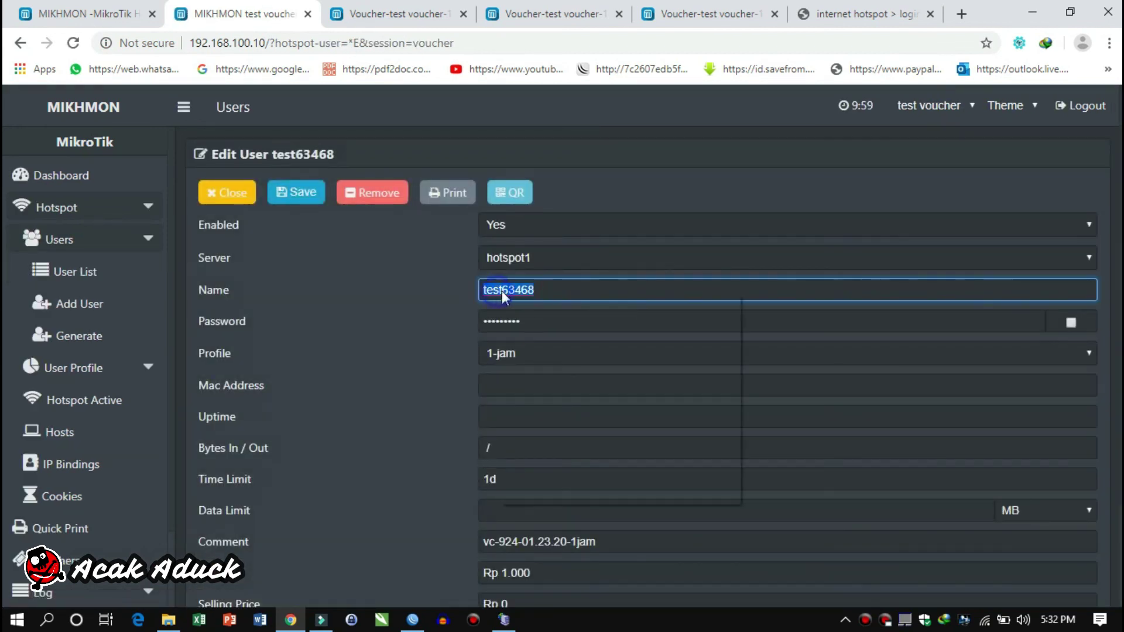
pyautogui.rightClick(501, 290)
pyautogui.click(534, 418)
pyautogui.click(831, 14)
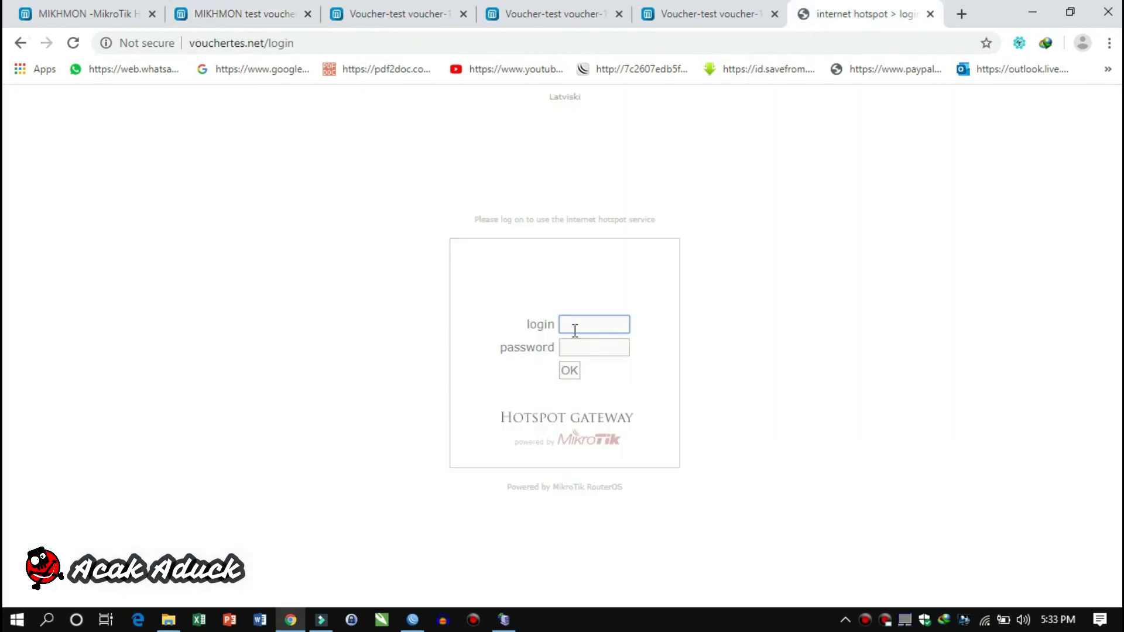
pyautogui.rightClick(573, 326)
pyautogui.click(623, 177)
pyautogui.click(573, 350)
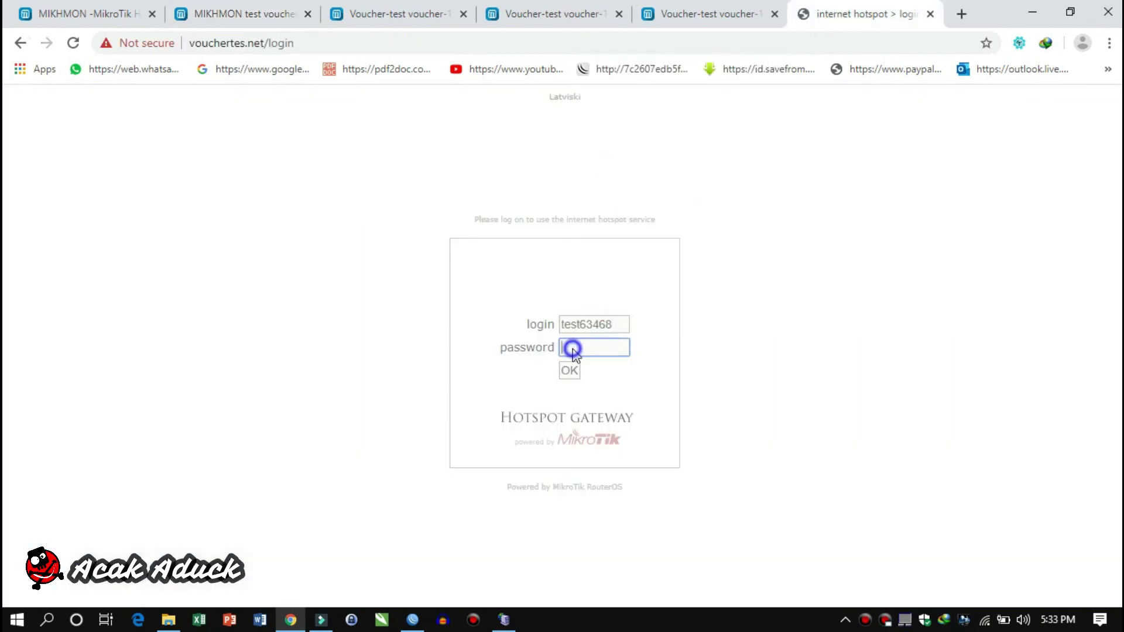
pyautogui.rightClick(573, 350)
pyautogui.click(610, 196)
pyautogui.click(572, 373)
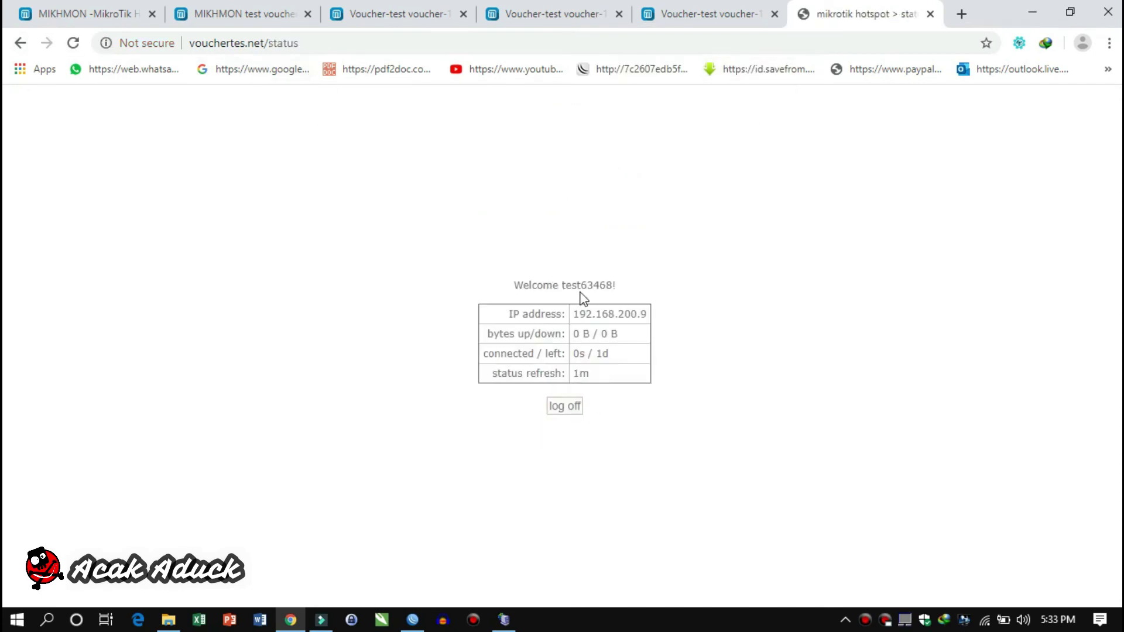
pyautogui.click(290, 69)
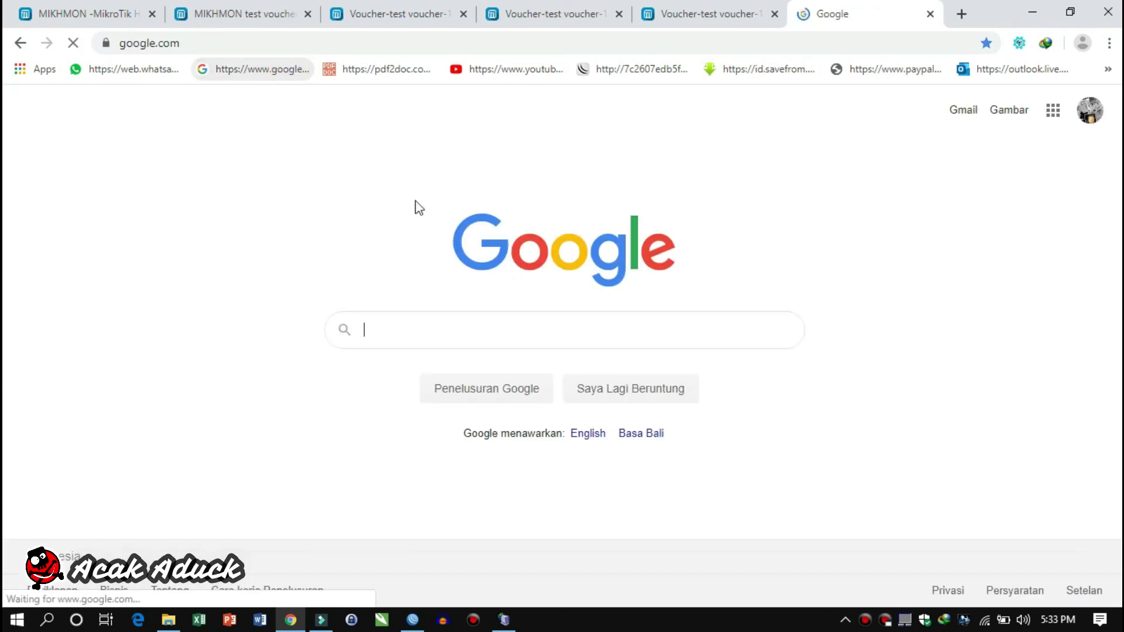
pyautogui.click(413, 619)
# Select test63468's active session in WinBox, then close Mikhmon's test63468 edit page
pyautogui.click(210, 154)
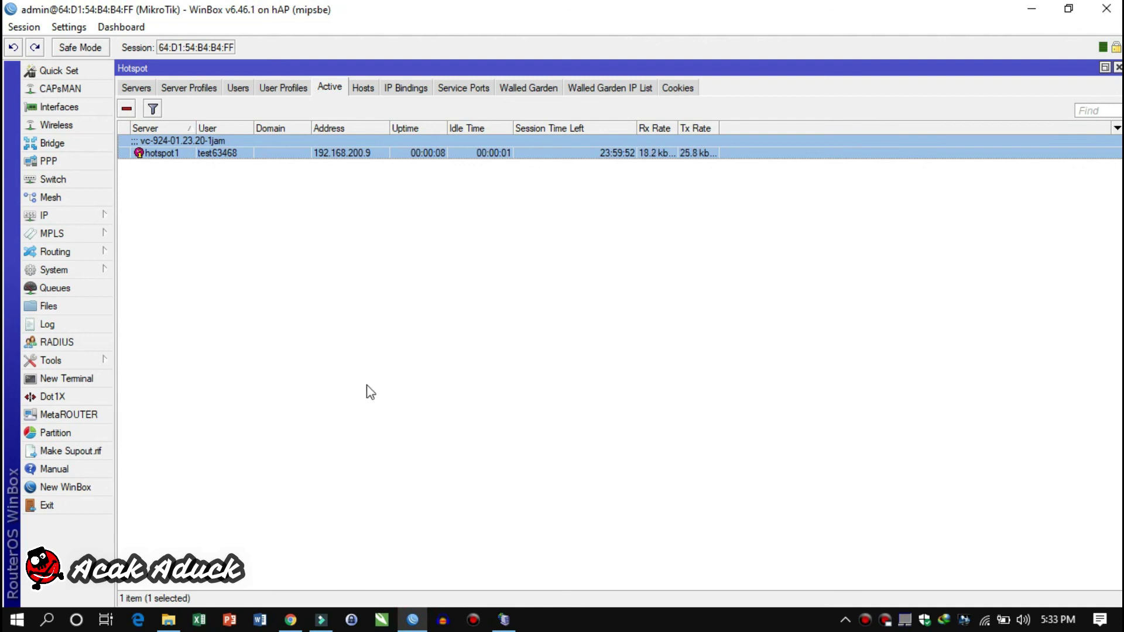
pyautogui.click(291, 618)
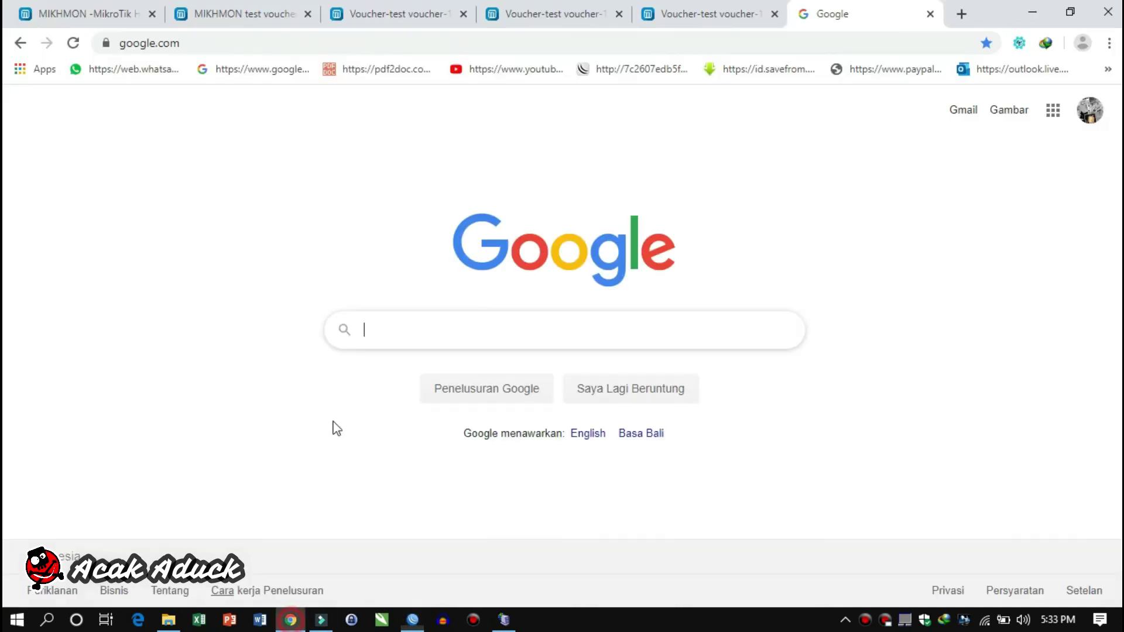
pyautogui.click(389, 12)
pyautogui.click(258, 15)
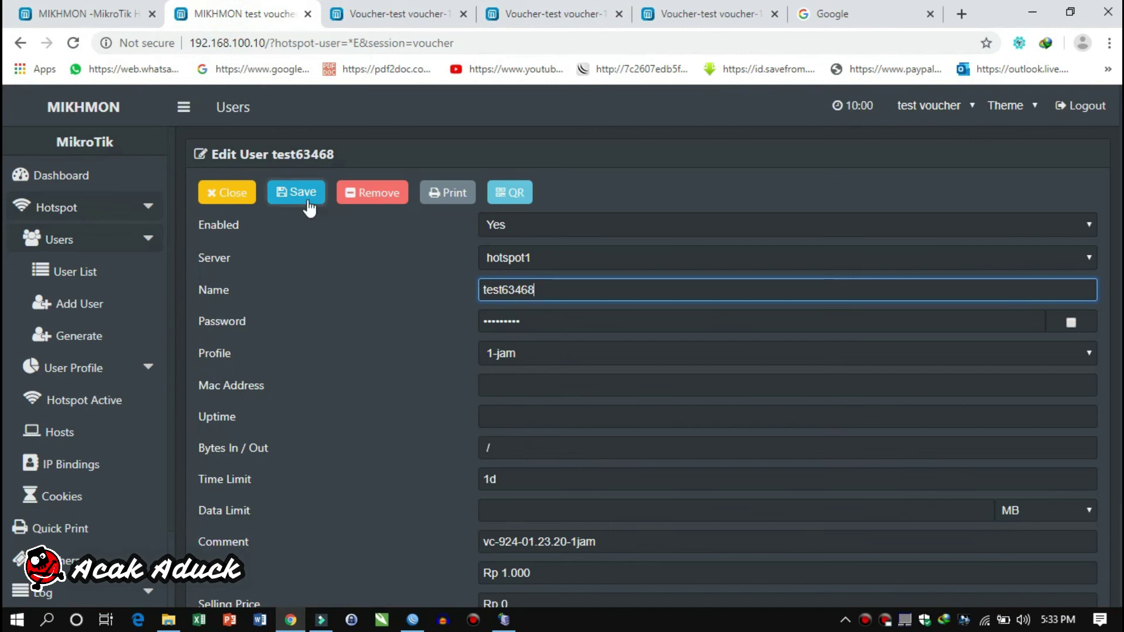
pyautogui.click(242, 196)
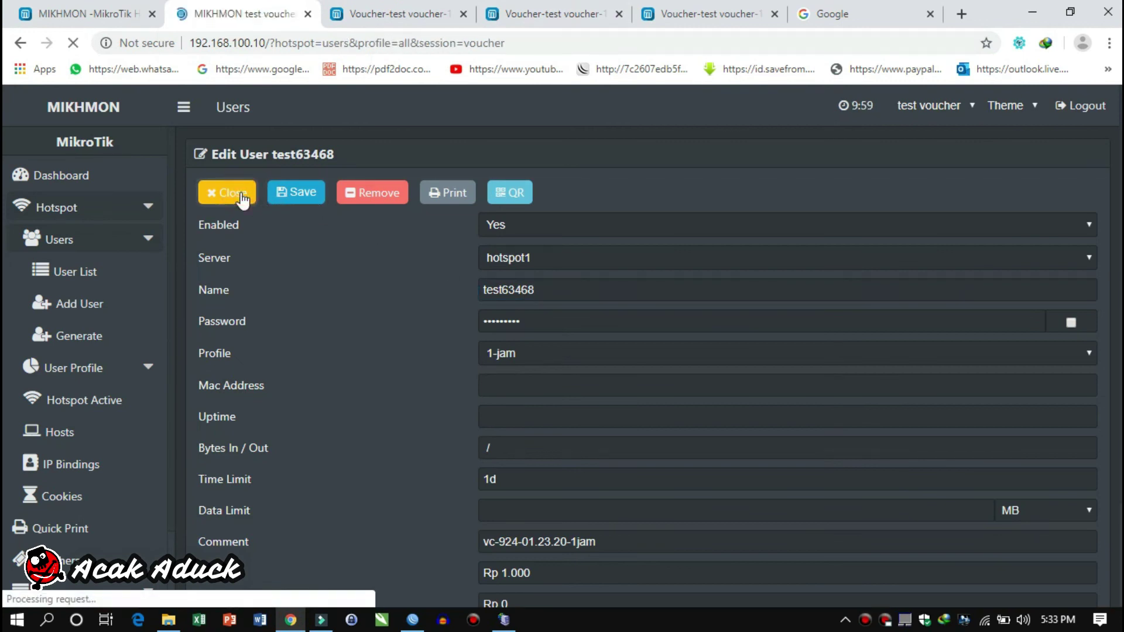